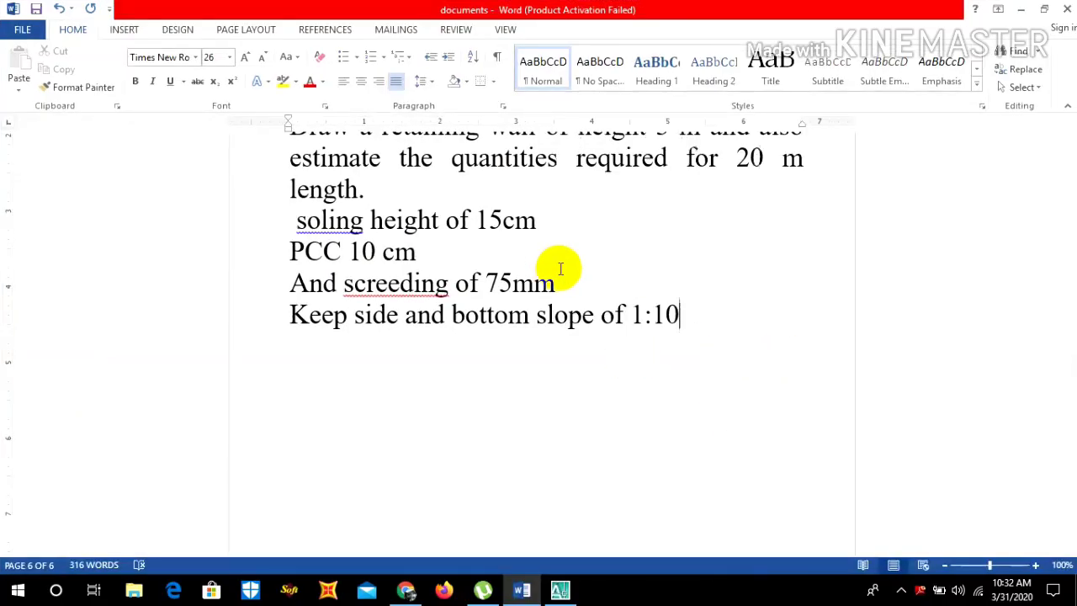
Read through the Word task: 3 m high, 20 m long retaining wall with soling, PCC and screeding
scroll(558, 269, "up", 3)
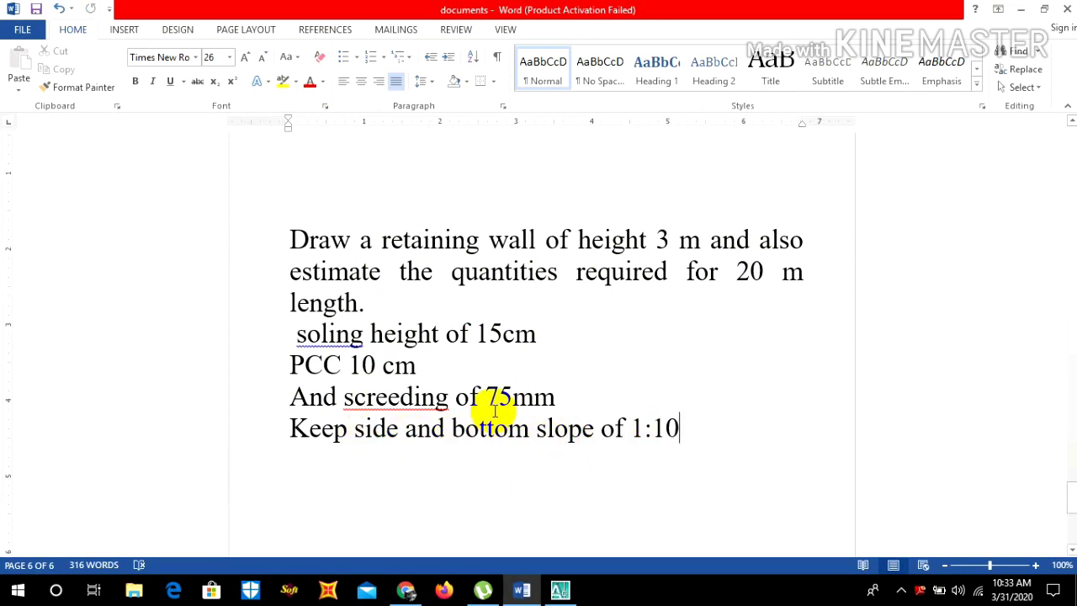
scroll(518, 354, "down", 1)
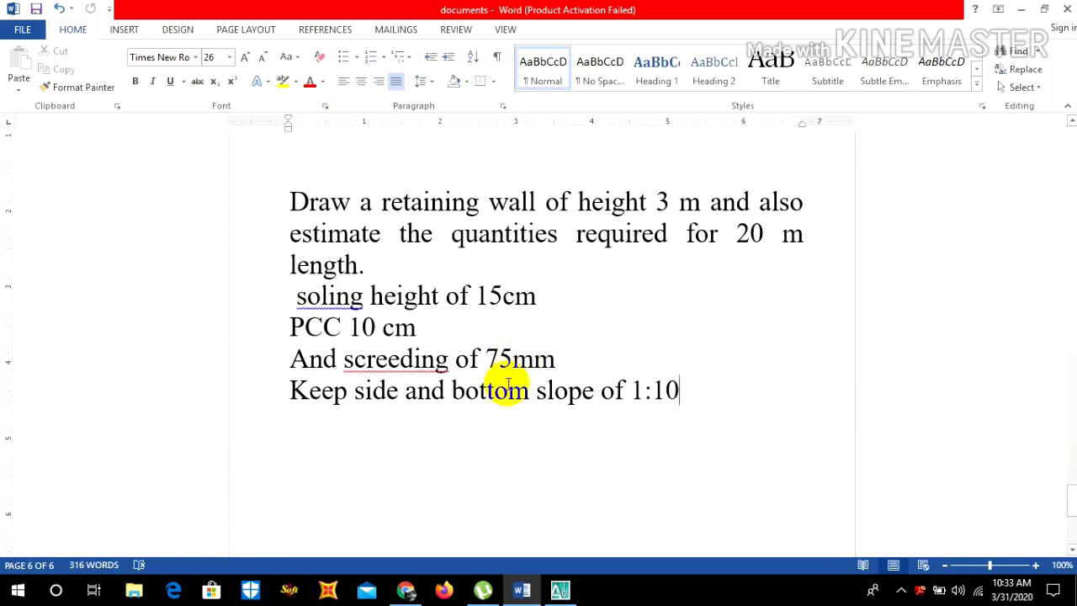
Bring up the AutoCAD drawing and zoom in on the retaining wall sections
left_click(560, 592)
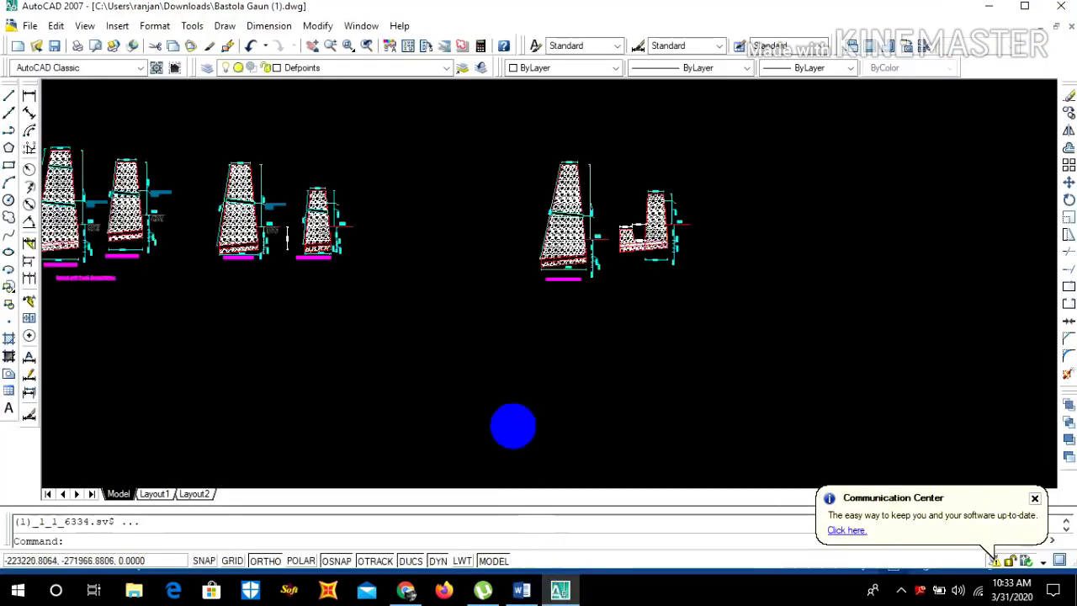
scroll(589, 325, "up", 3)
scroll(404, 312, "down", 2)
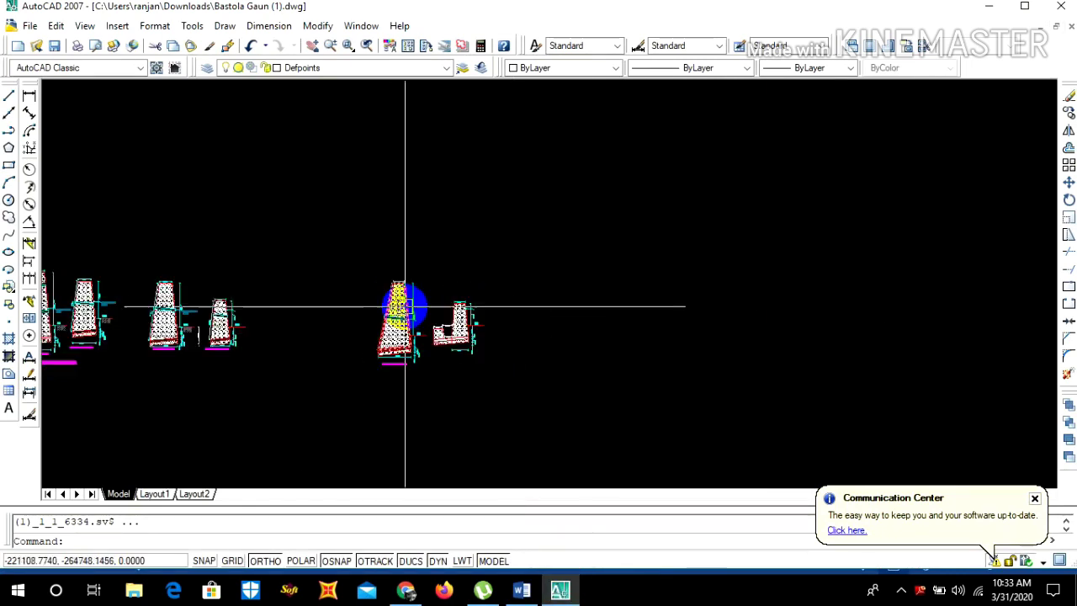
scroll(488, 318, "up", 3)
scroll(497, 320, "down", 1)
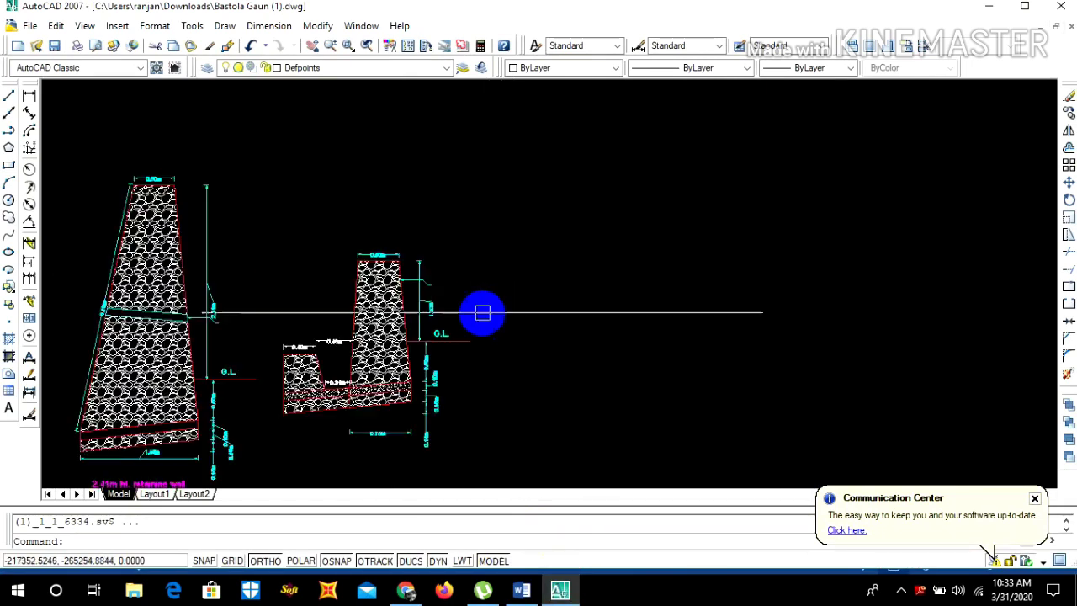
scroll(366, 264, "up", 1)
scroll(373, 255, "down", 2)
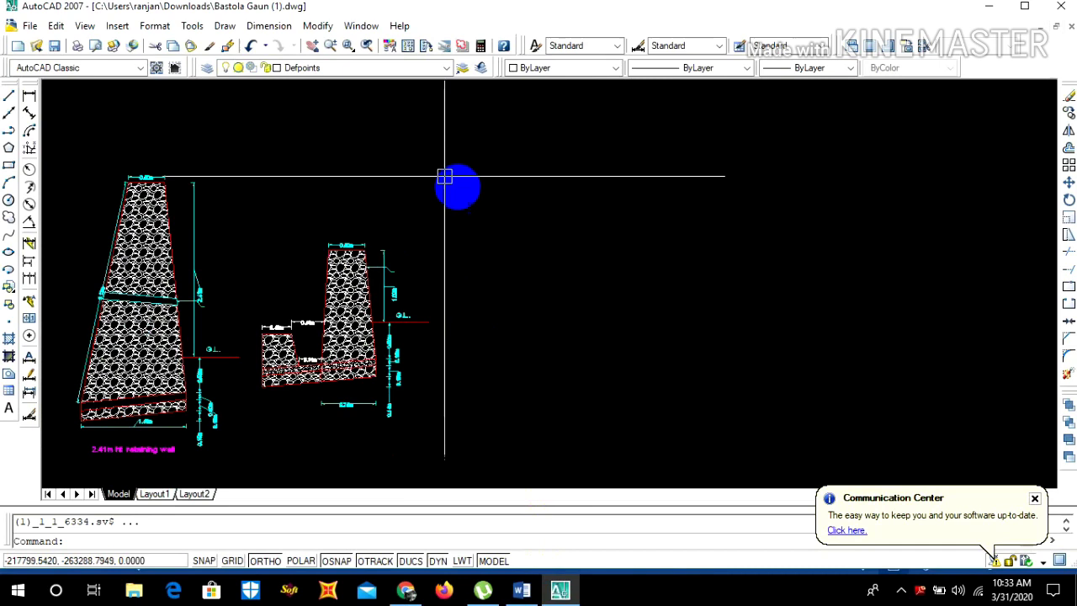
Draw a 500-unit horizontal line in the empty space beside the walls
left_click(8, 96)
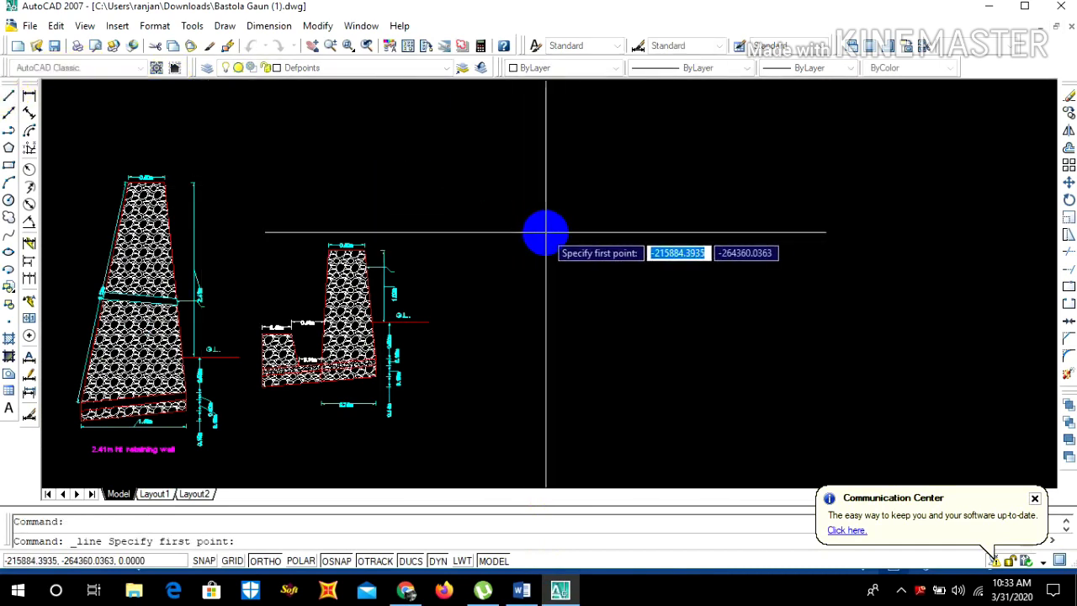
left_click(540, 233)
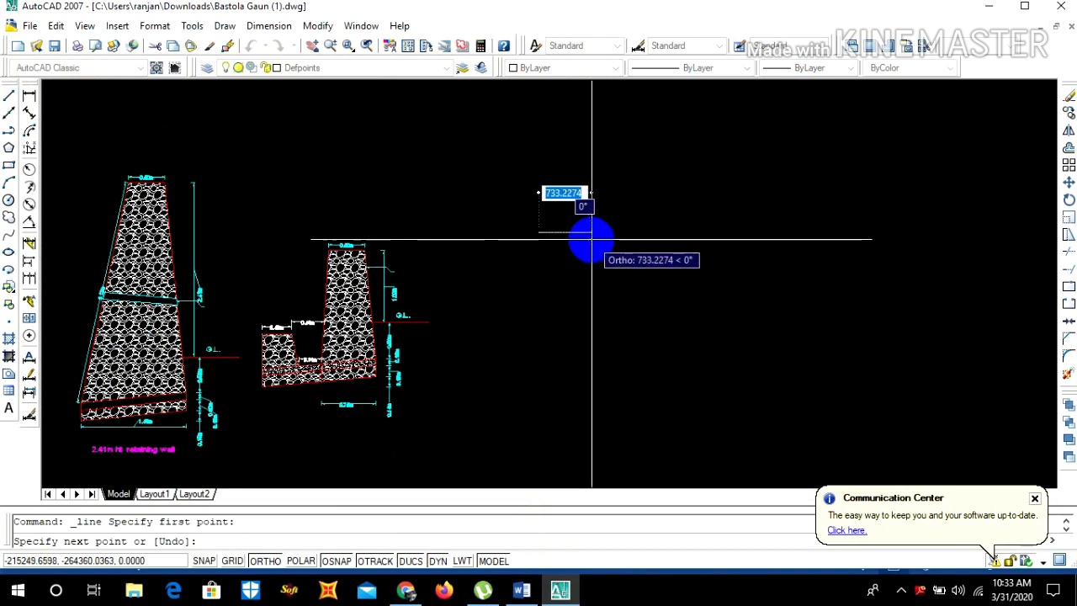
type("5")
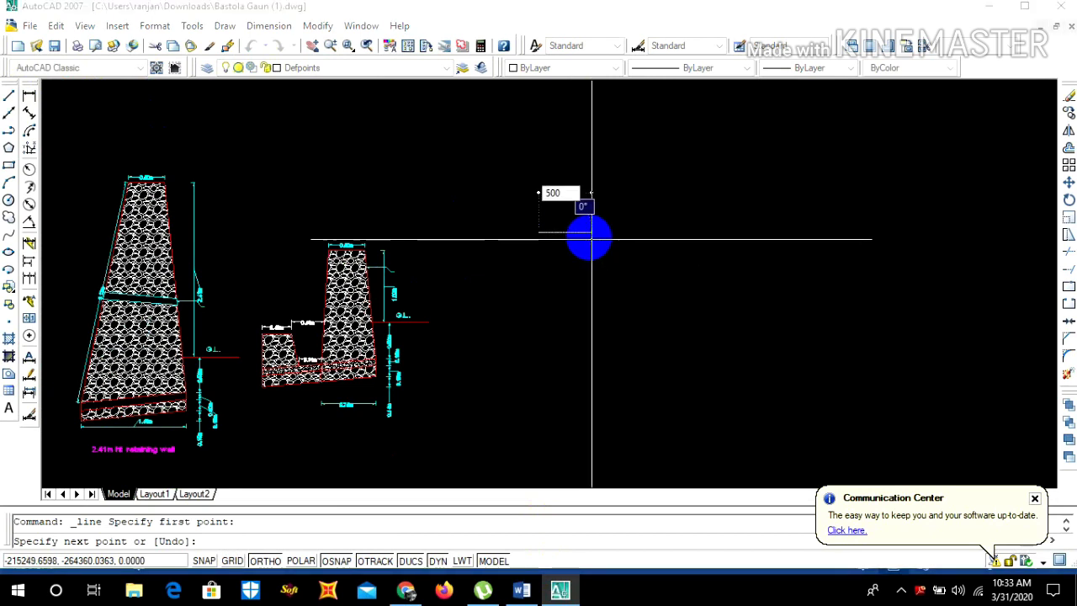
type("00")
key("Return")
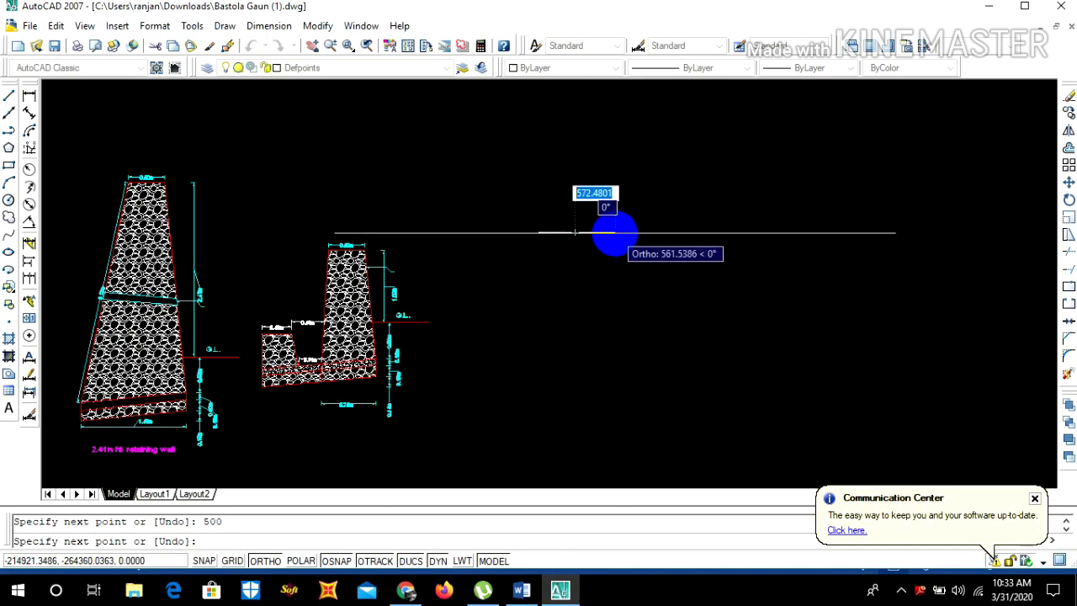
Place vertical construction lines through both ends of the 500-unit line
key("Escape")
scroll(558, 224, "up", 2)
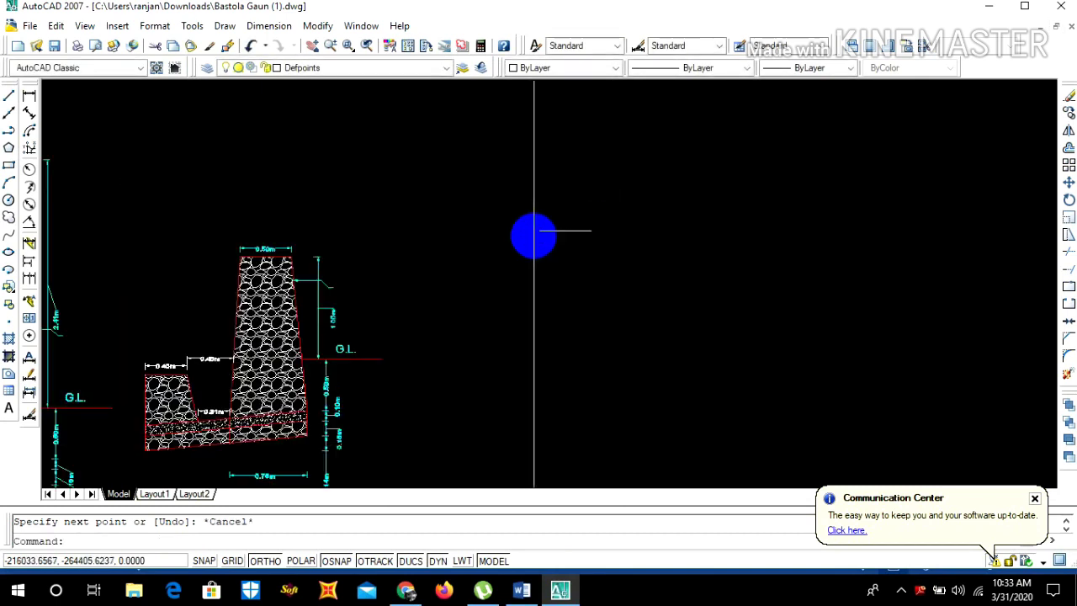
scroll(531, 235, "down", 3)
middle_click_drag(613, 227, 572, 267)
scroll(563, 232, "up", 3)
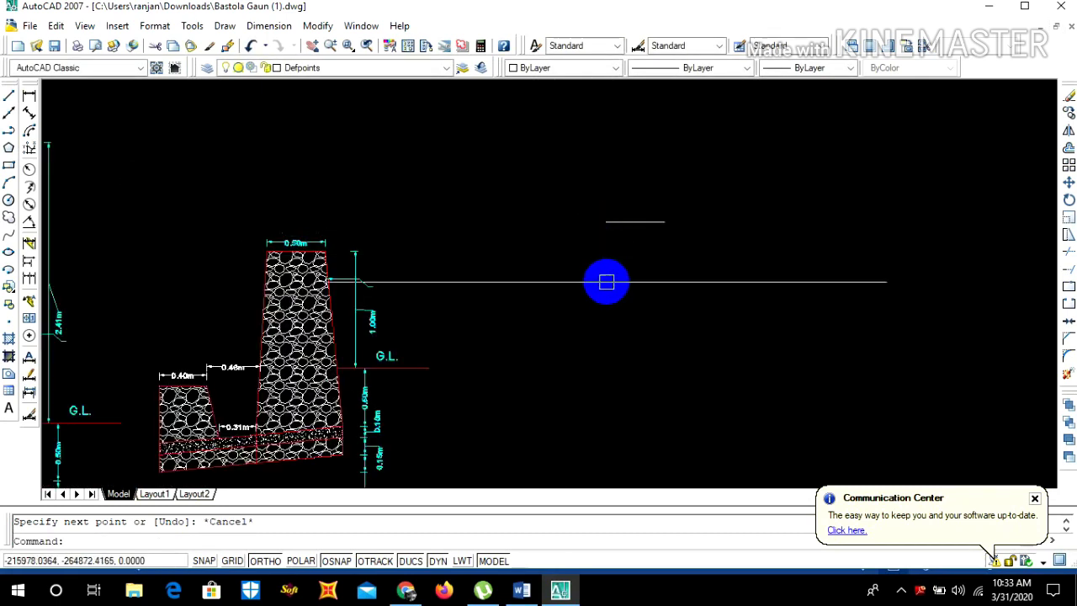
scroll(603, 267, "up", 2)
scroll(608, 255, "down", 3)
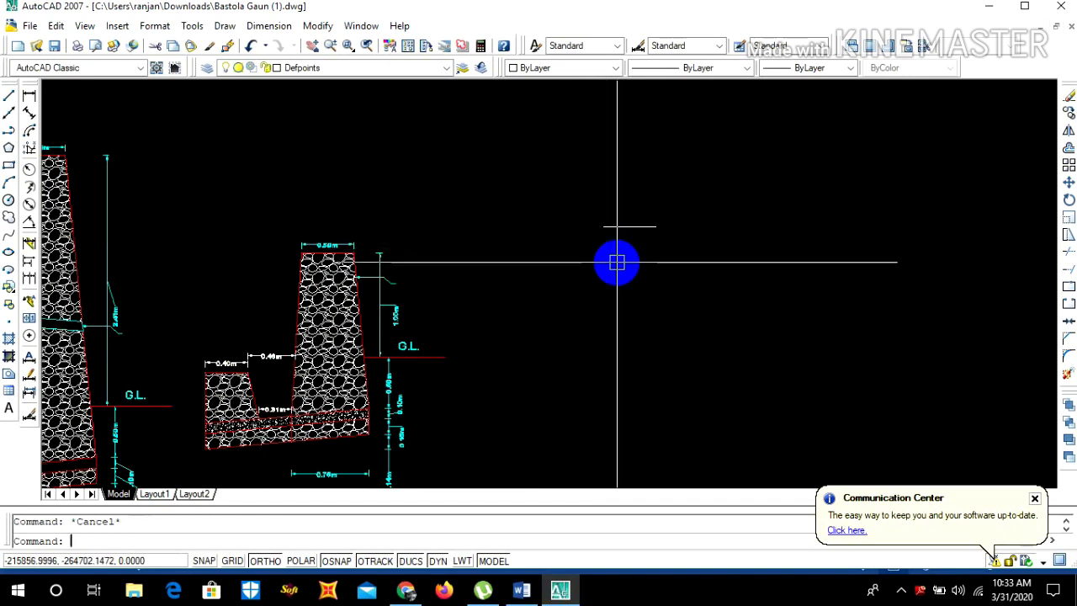
key("Return")
type("v")
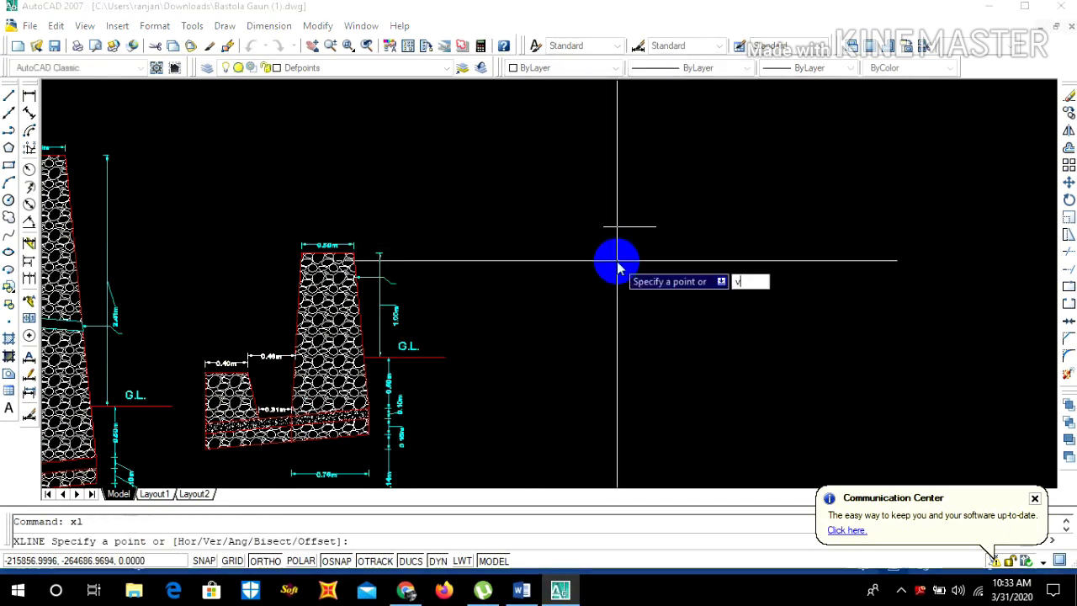
key("Return")
scroll(615, 249, "up", 3)
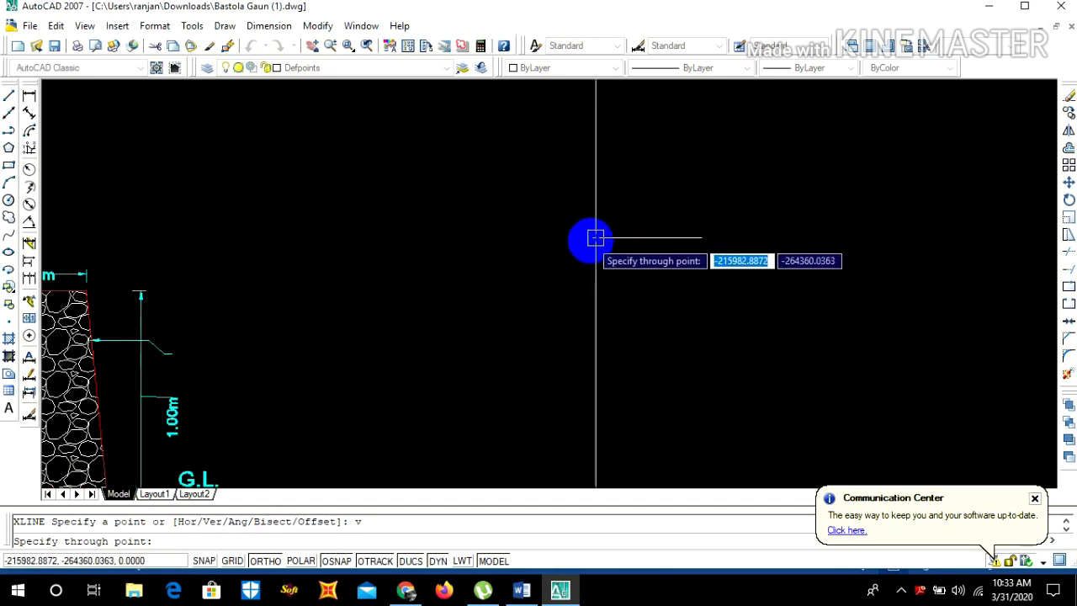
left_click(596, 238)
scroll(649, 235, "up", 2)
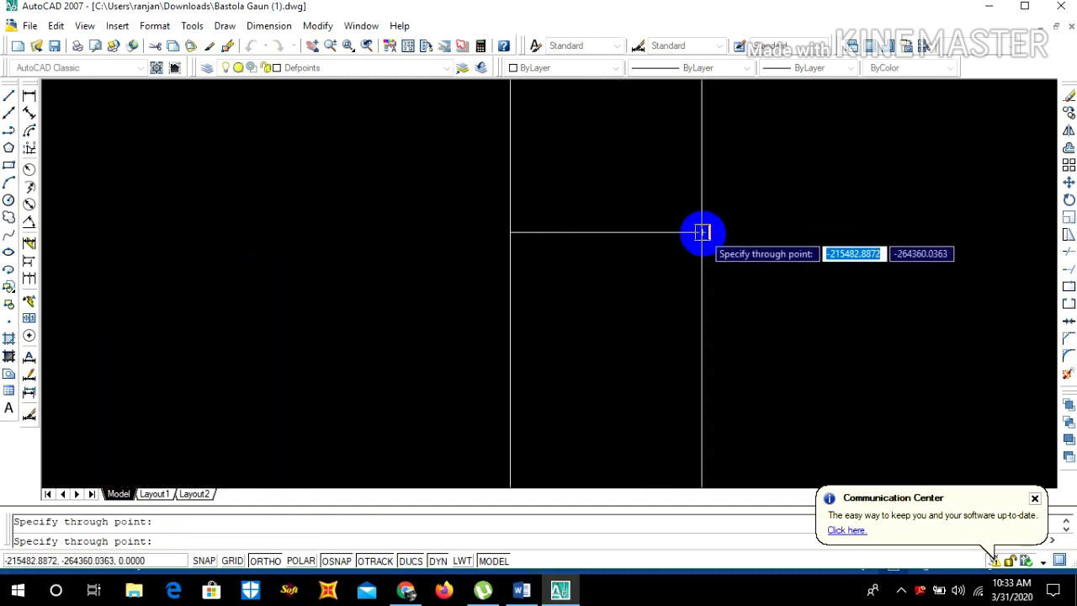
left_click(598, 224)
scroll(615, 219, "down", 3)
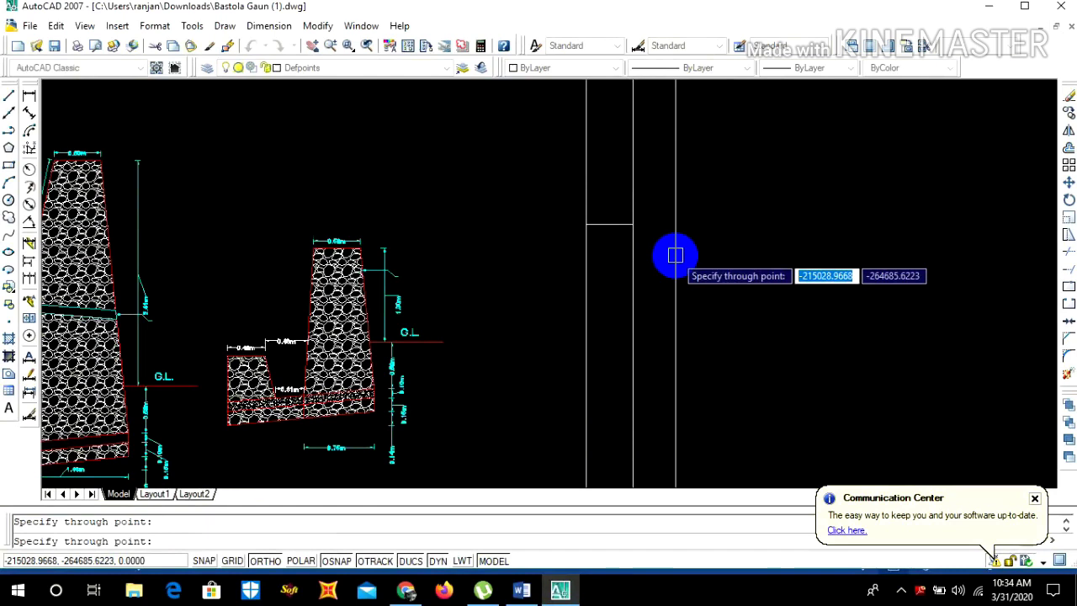
key("Escape")
Offset the short horizontal line 2000 units downward
scroll(637, 221, "down", 2)
scroll(640, 228, "up", 3)
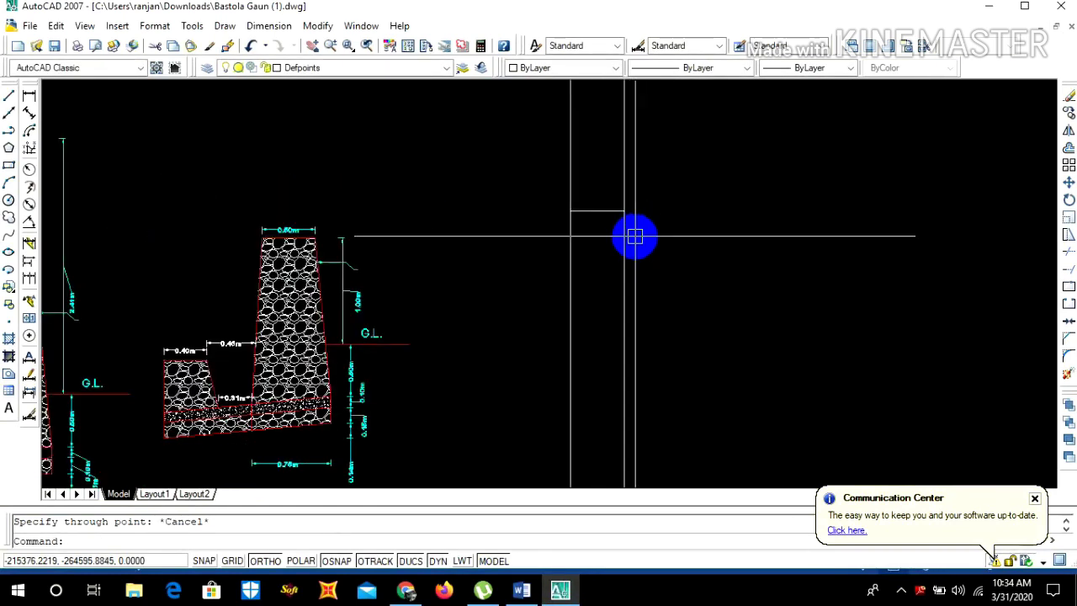
scroll(635, 237, "up", 2)
type("o")
key("Return")
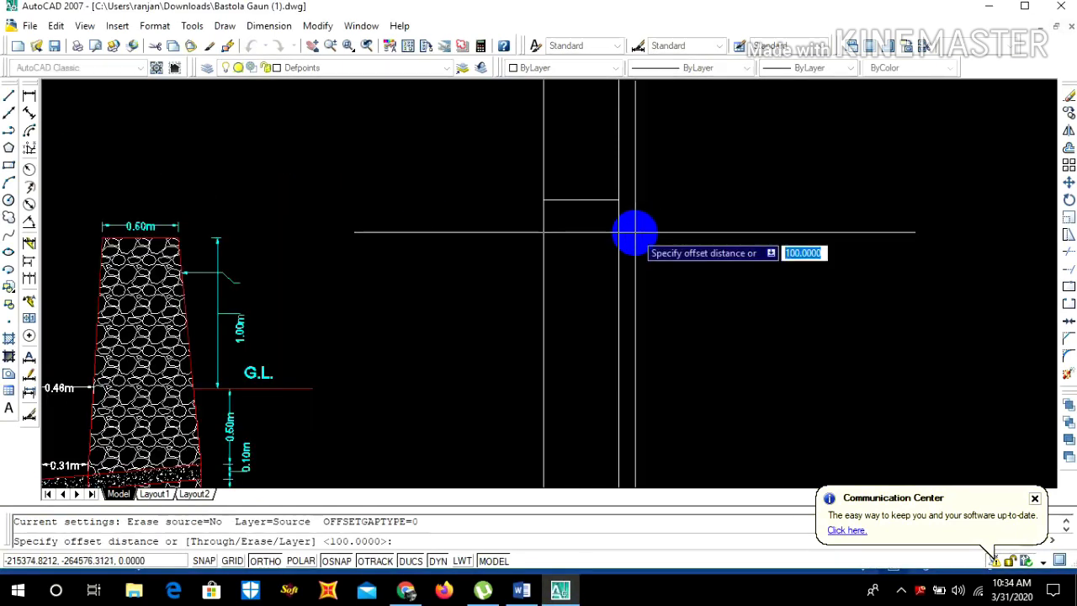
type("2")
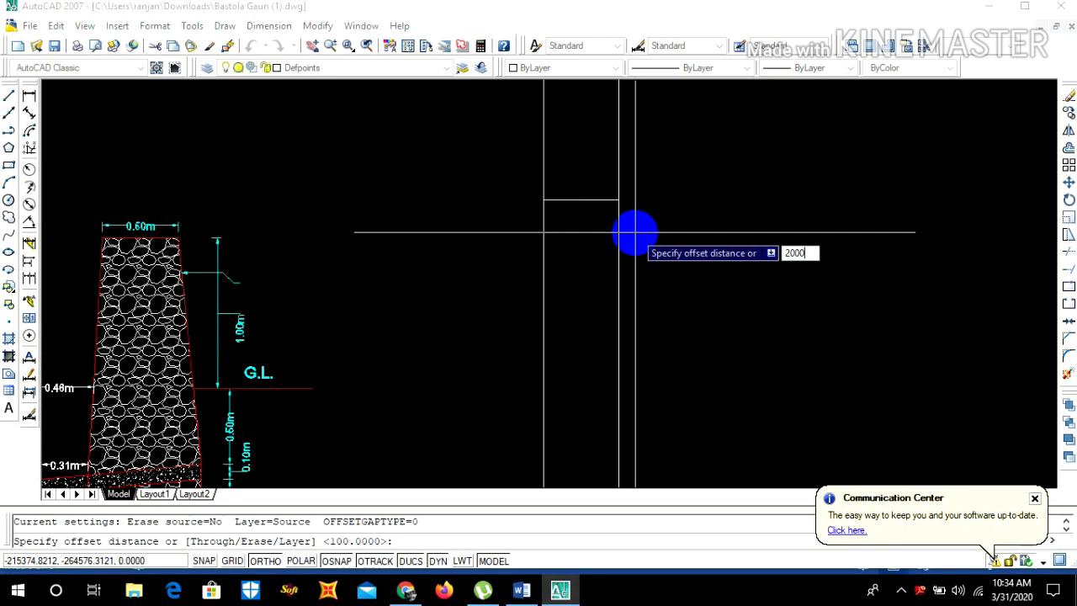
key("Return")
left_click(582, 195)
scroll(589, 237, "down", 4)
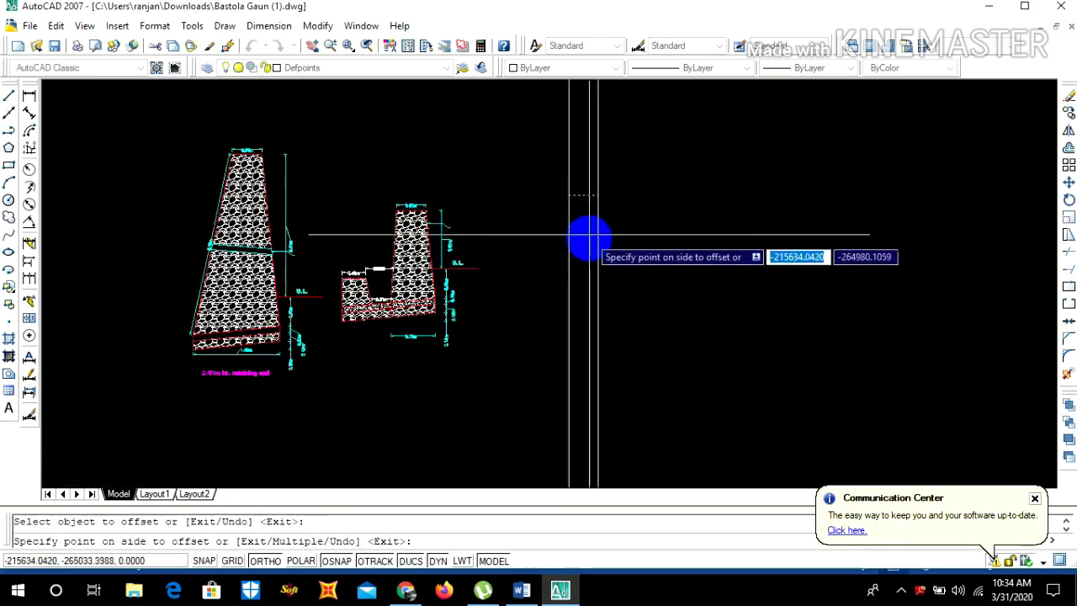
left_click(588, 290)
key("Escape")
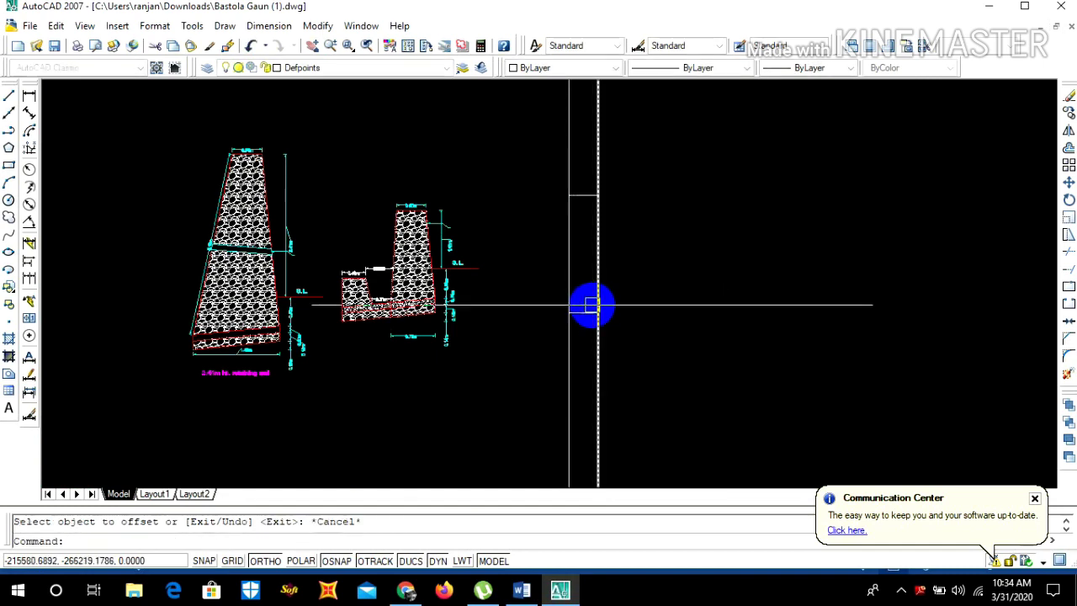
Offset the right vertical line 200 units to the right
scroll(593, 305, "up", 2)
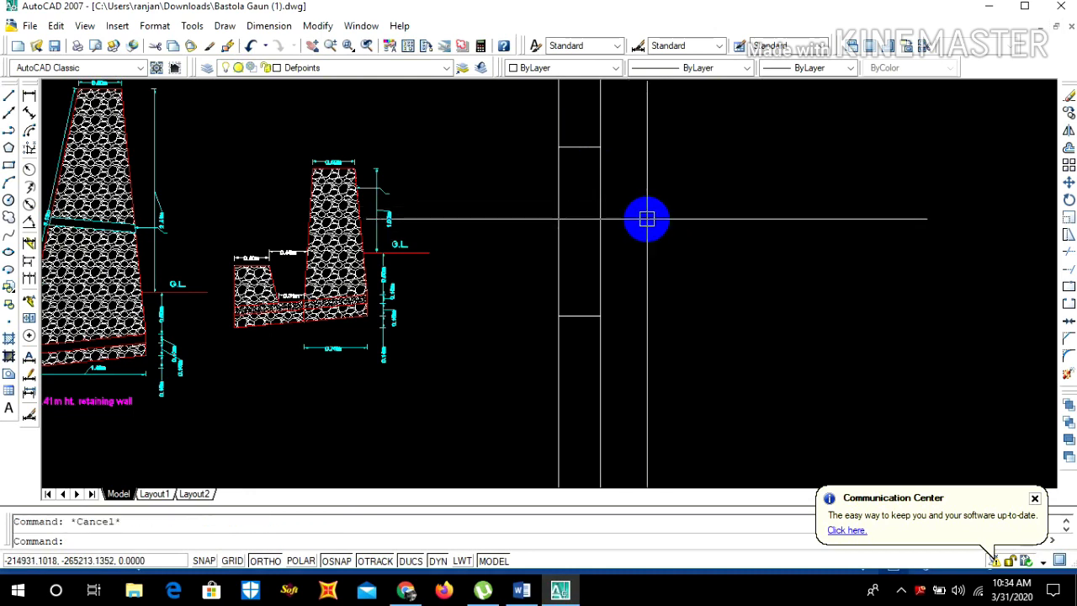
type("o")
key("Return")
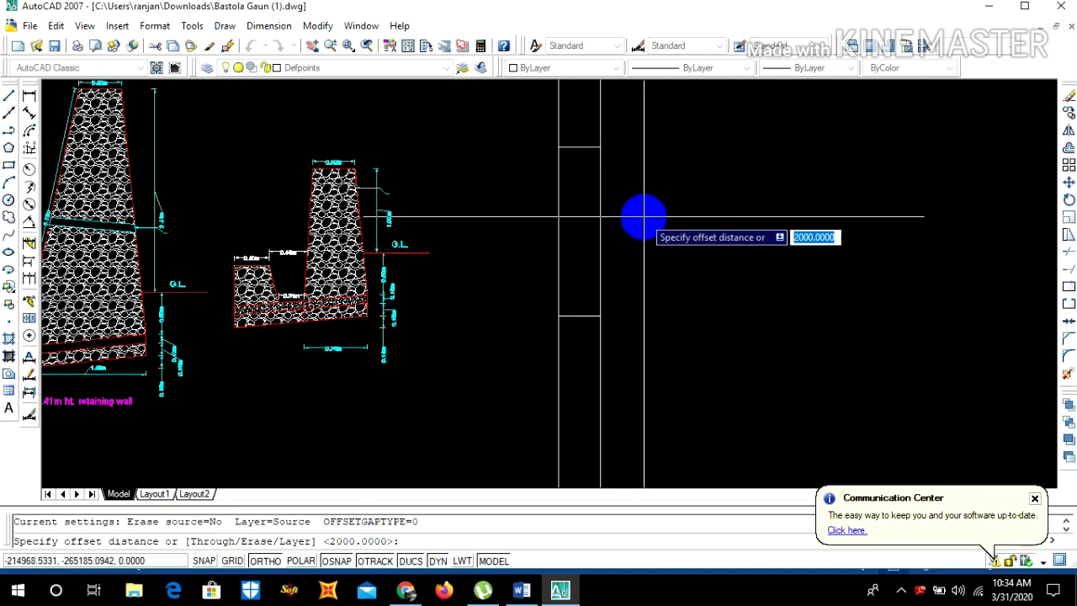
type("2")
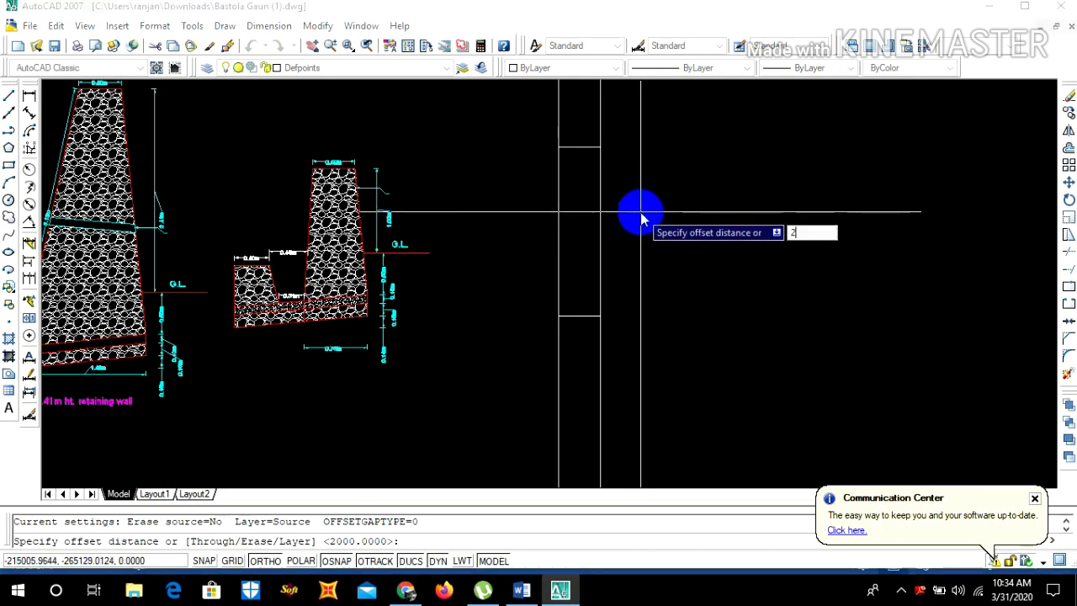
type("00")
key("Return")
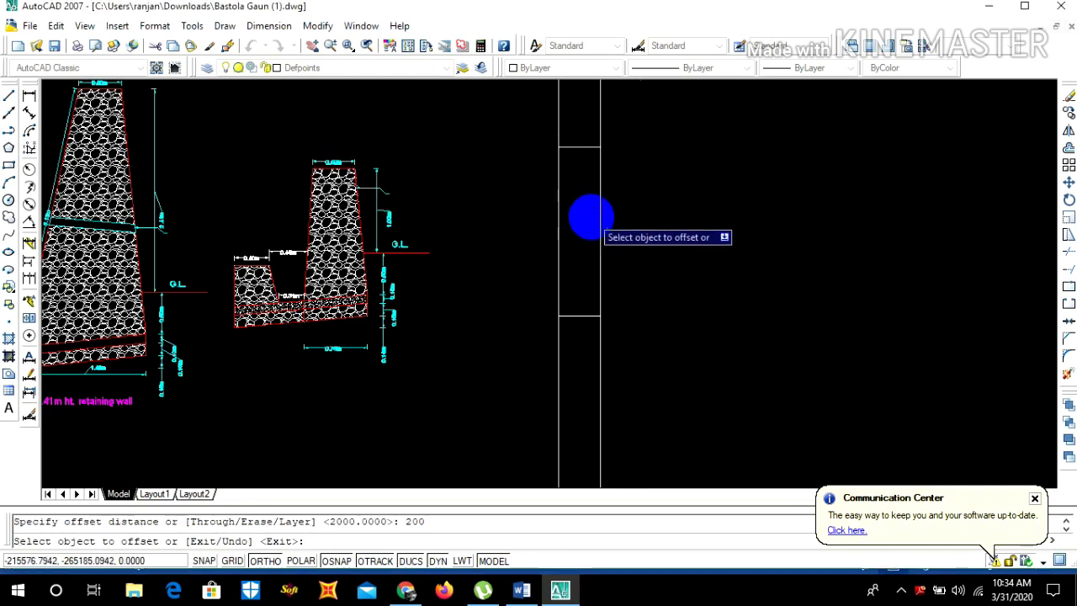
left_click(599, 217)
left_click(647, 219)
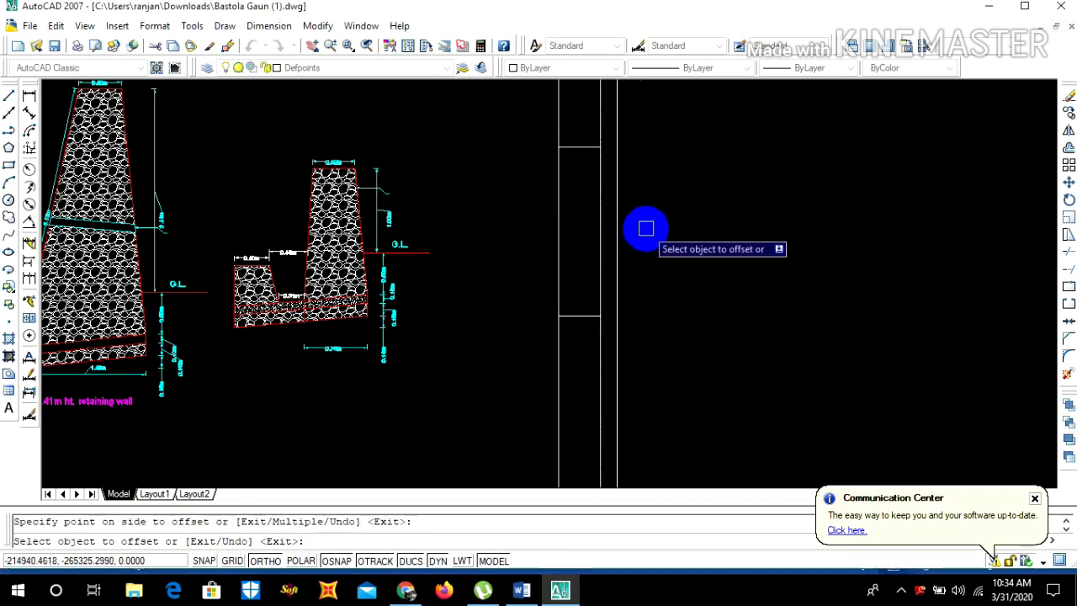
key("Escape")
Extend the lower horizontal line to meet the new vertical line
type("ex")
key("Return")
key("Return")
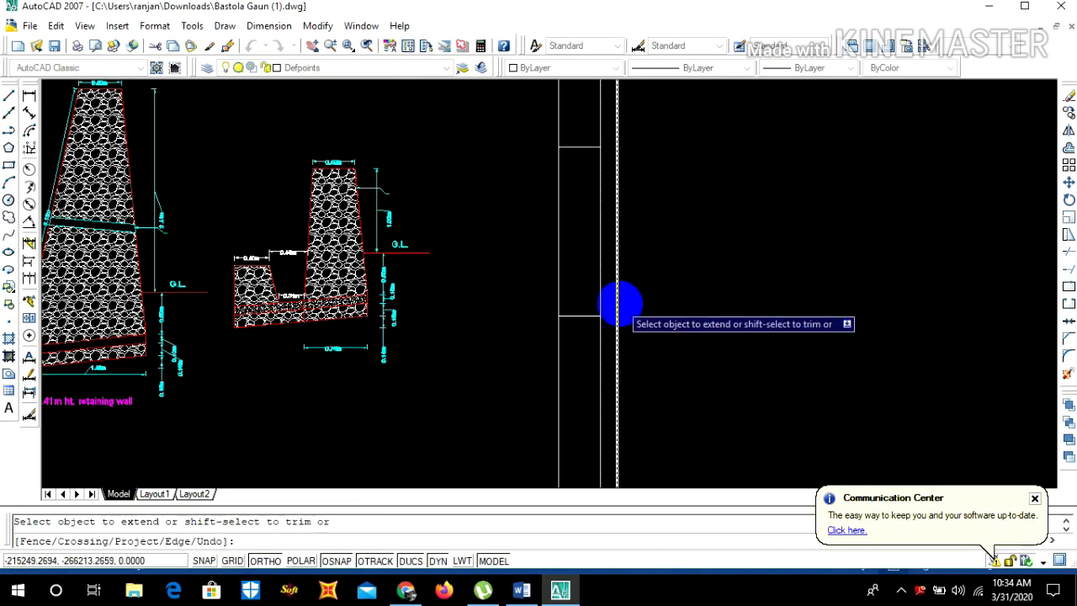
scroll(621, 306, "up", 5)
left_click(524, 329)
left_click(571, 311)
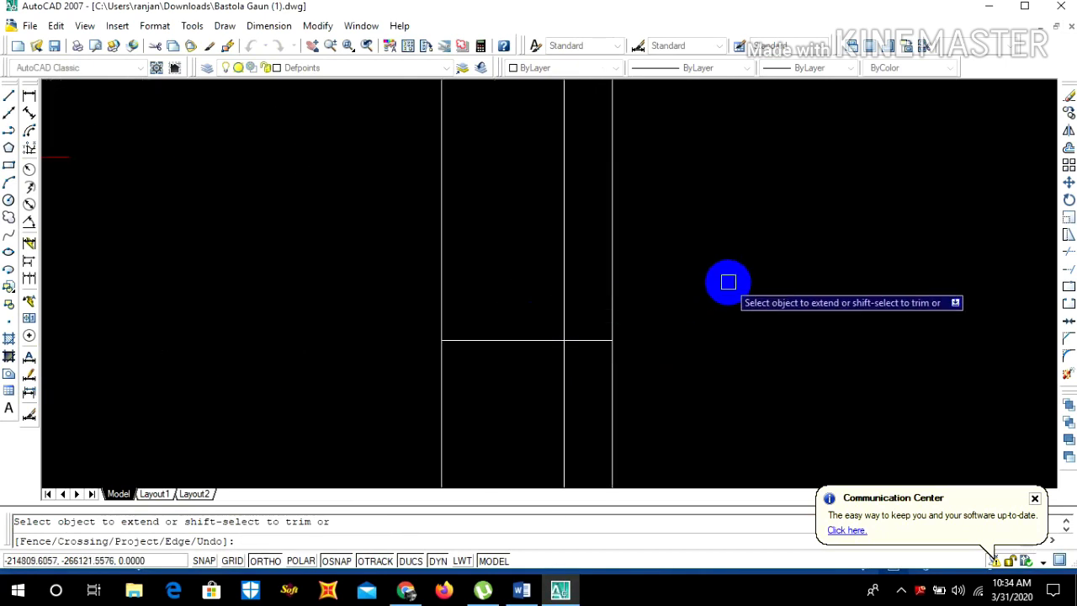
Offset the vertical line 1000 units to the left
scroll(729, 281, "down", 5)
key("Escape")
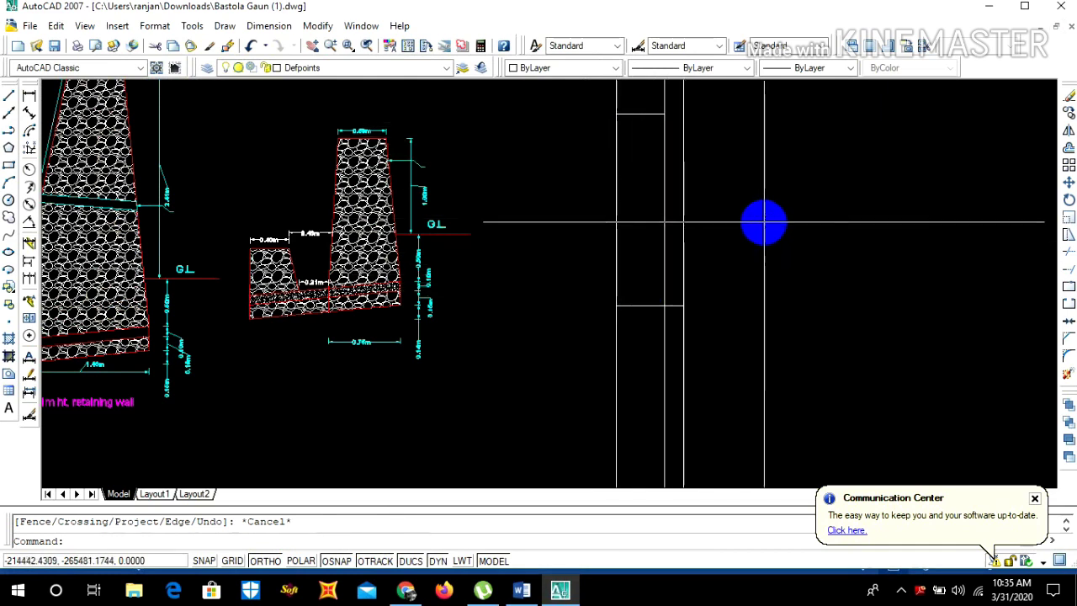
type("o")
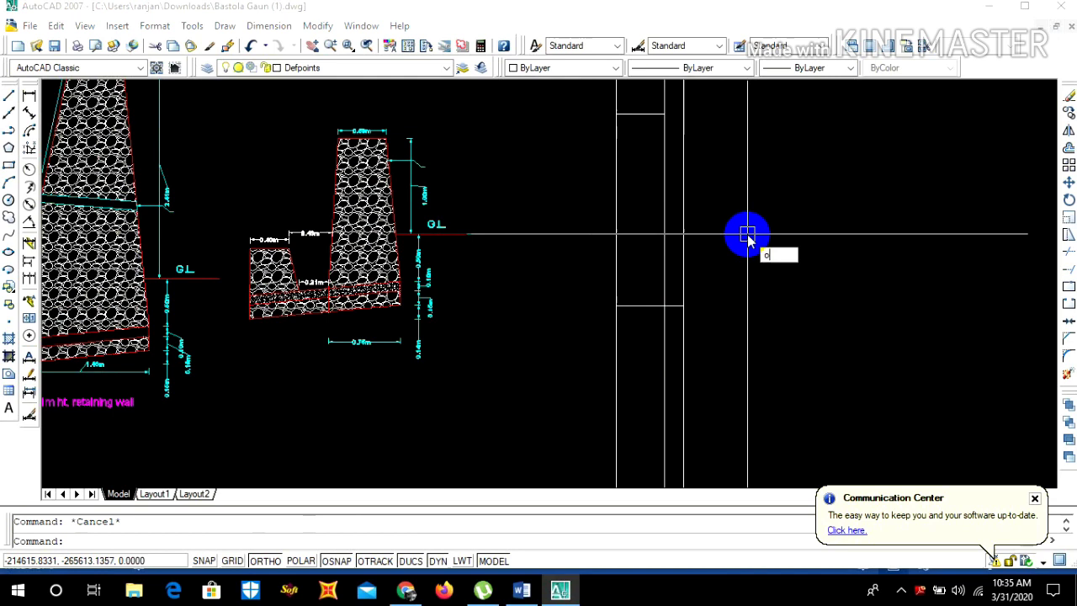
key("Return")
type("100")
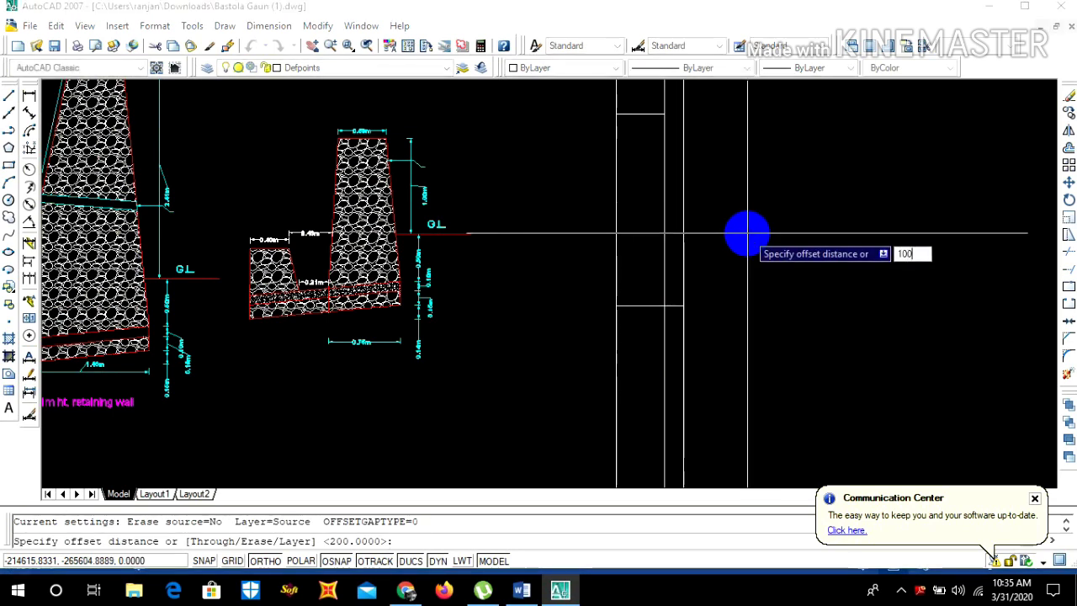
type("0")
key("Return")
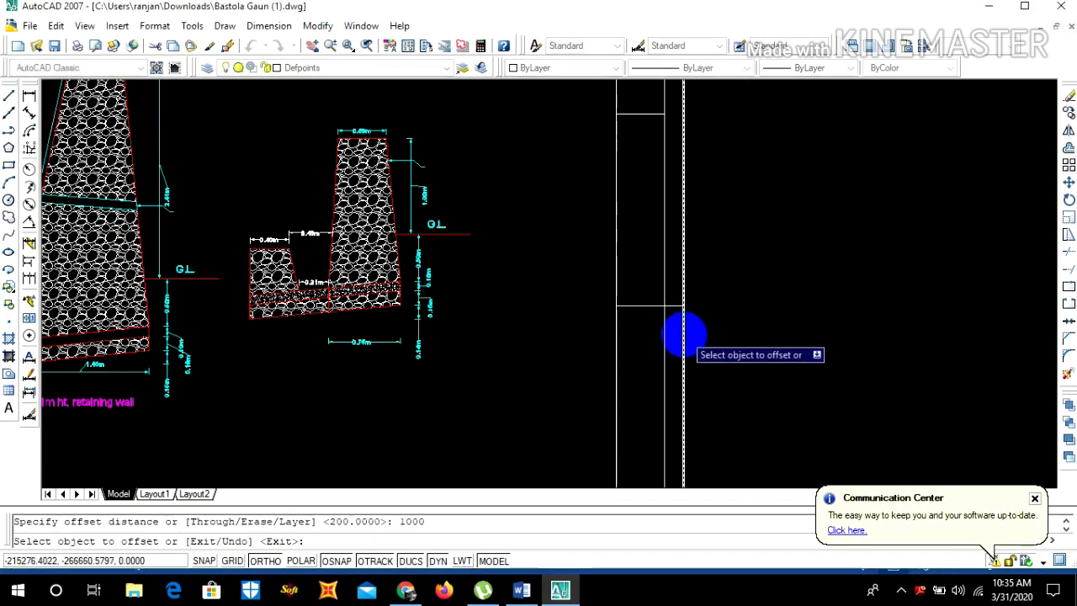
left_click(683, 335)
left_click(569, 346)
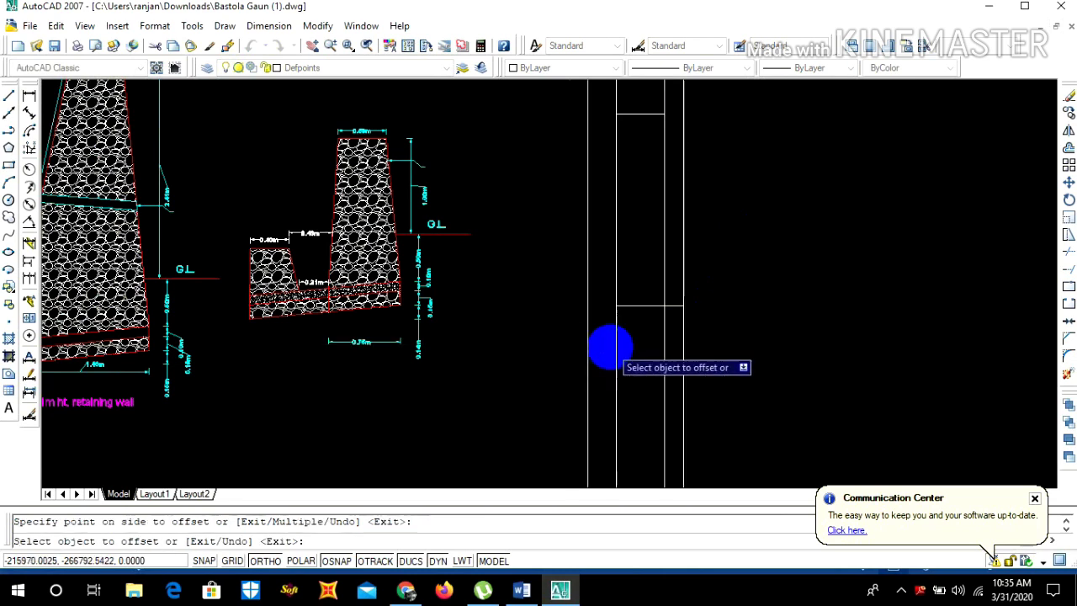
key("Escape")
type("ex")
key("Return")
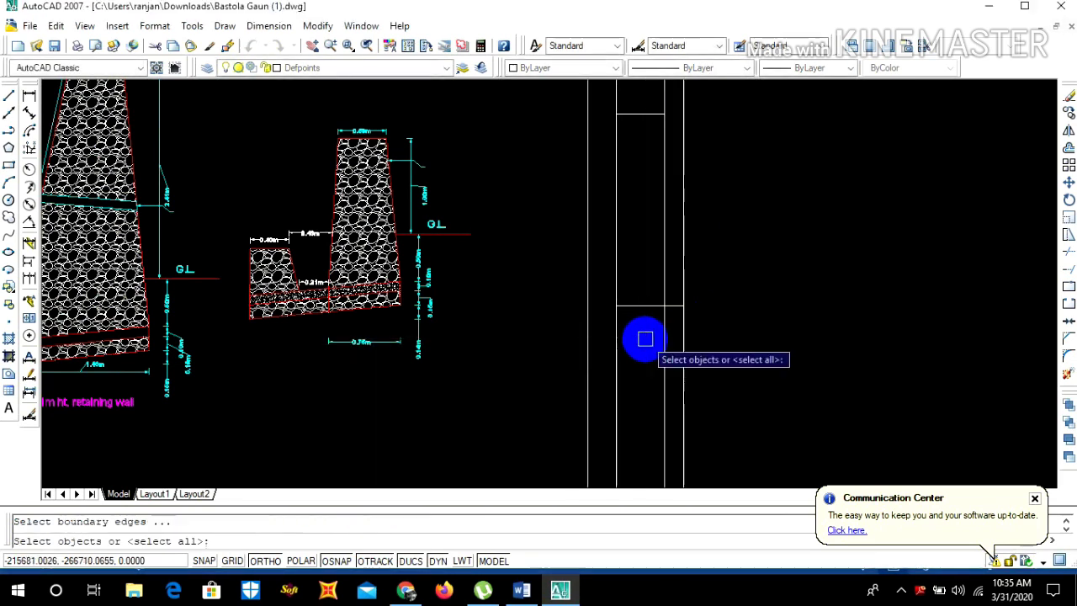
key("Return")
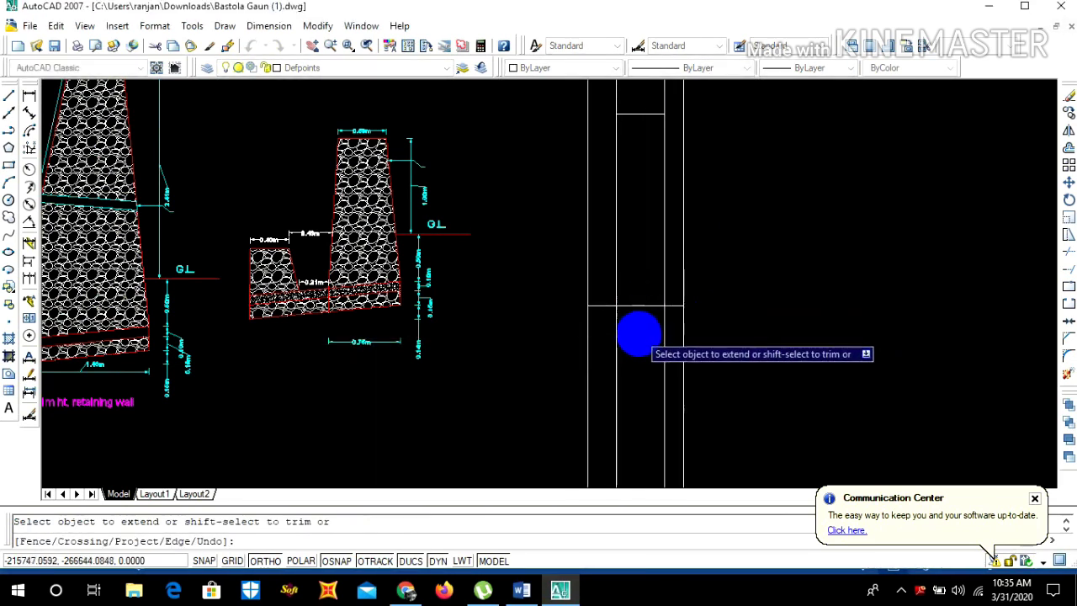
key("Escape")
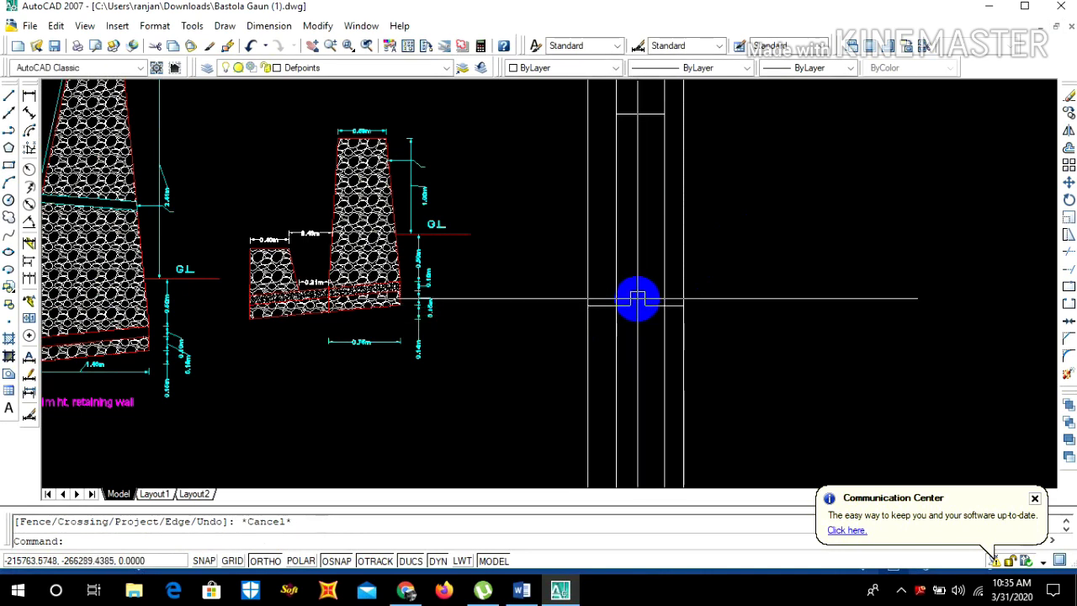
Offset the short horizontal line 100 units downward
scroll(639, 307, "down", 2)
scroll(647, 290, "up", 5)
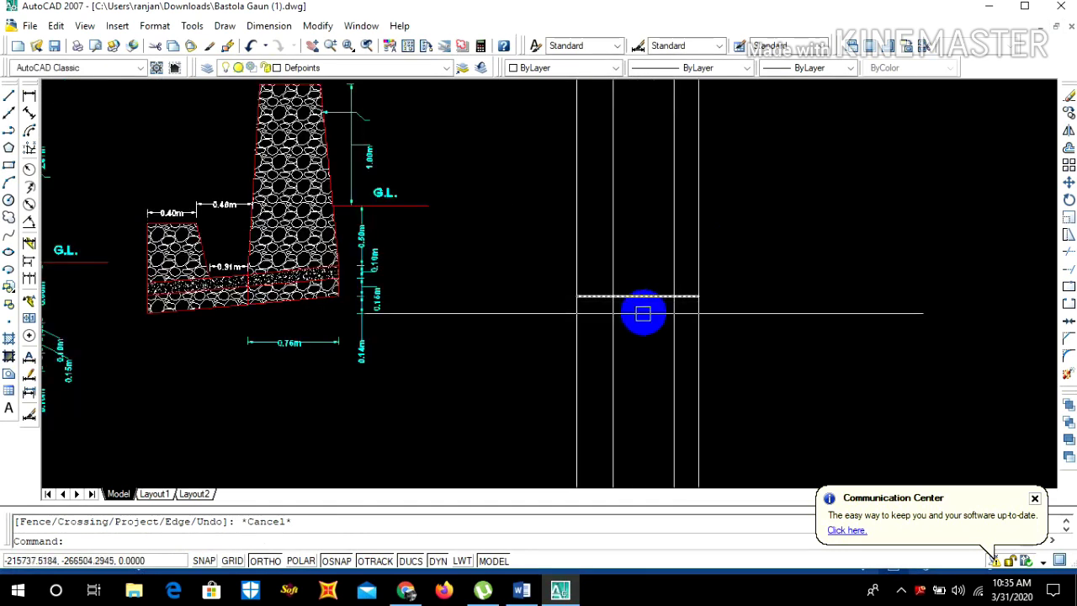
key("Escape")
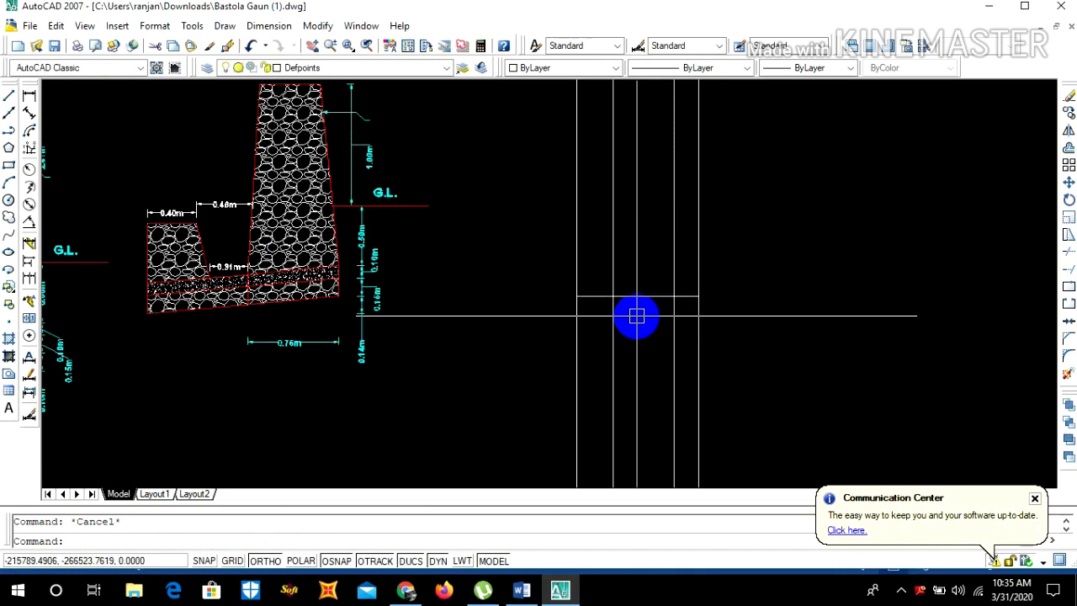
type("o")
key("Return")
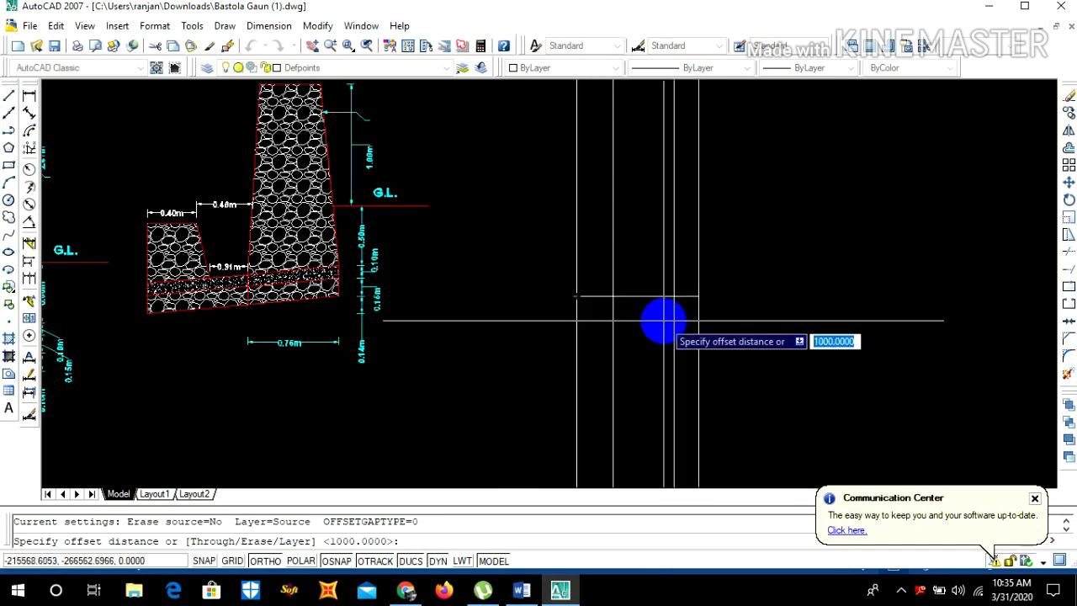
type("1")
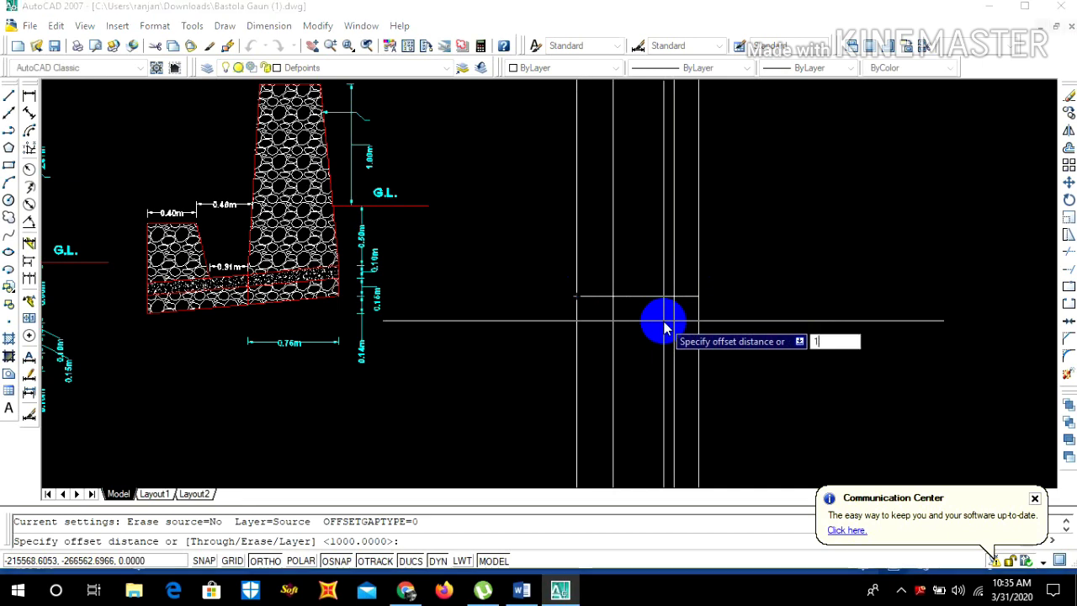
key("Return")
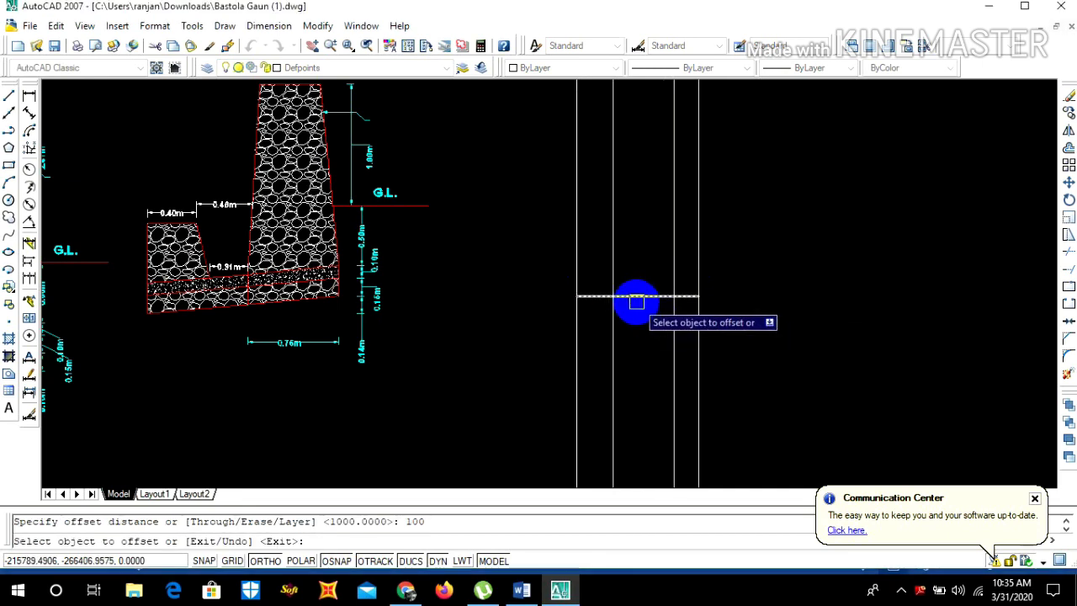
left_click(636, 296)
left_click(650, 340)
key("Escape")
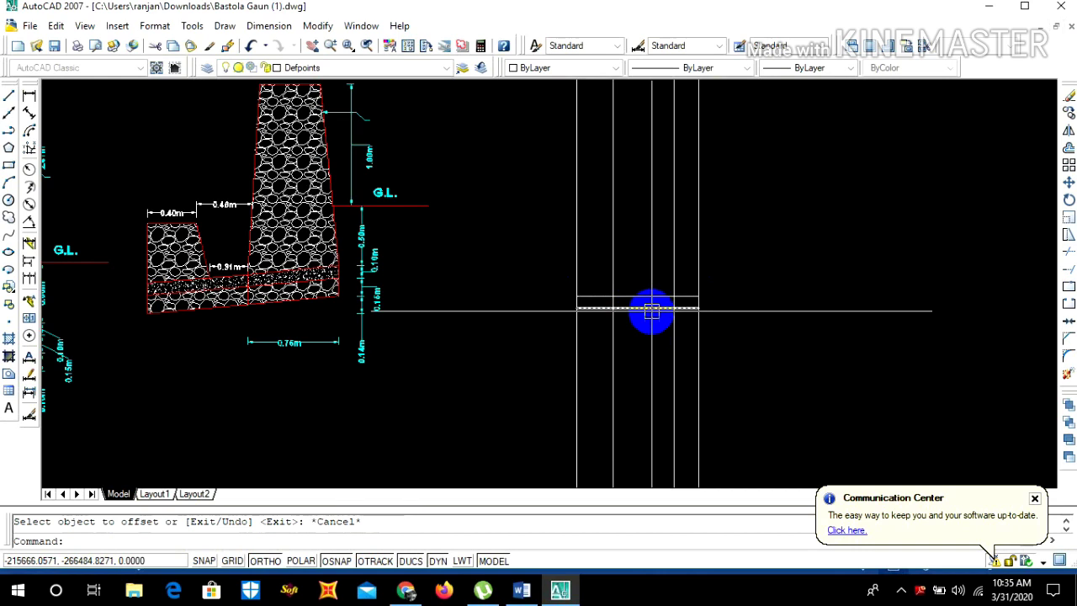
With Ortho off, draw the first sloping wall side from the construction corner to its top point
scroll(649, 310, "down", 1)
scroll(649, 311, "up", 2)
scroll(648, 177, "down", 2)
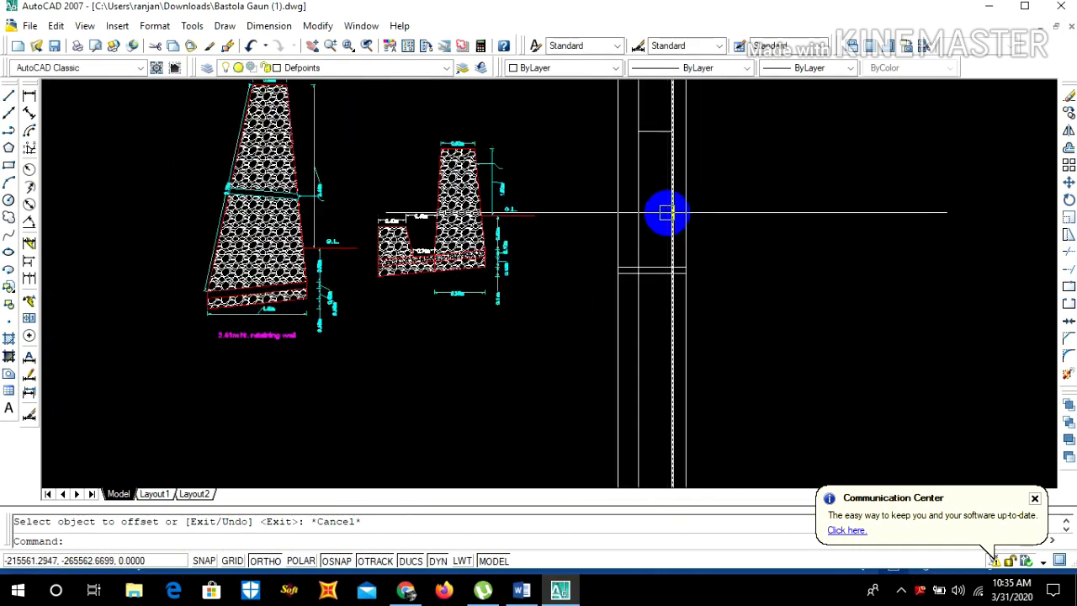
left_click(9, 99)
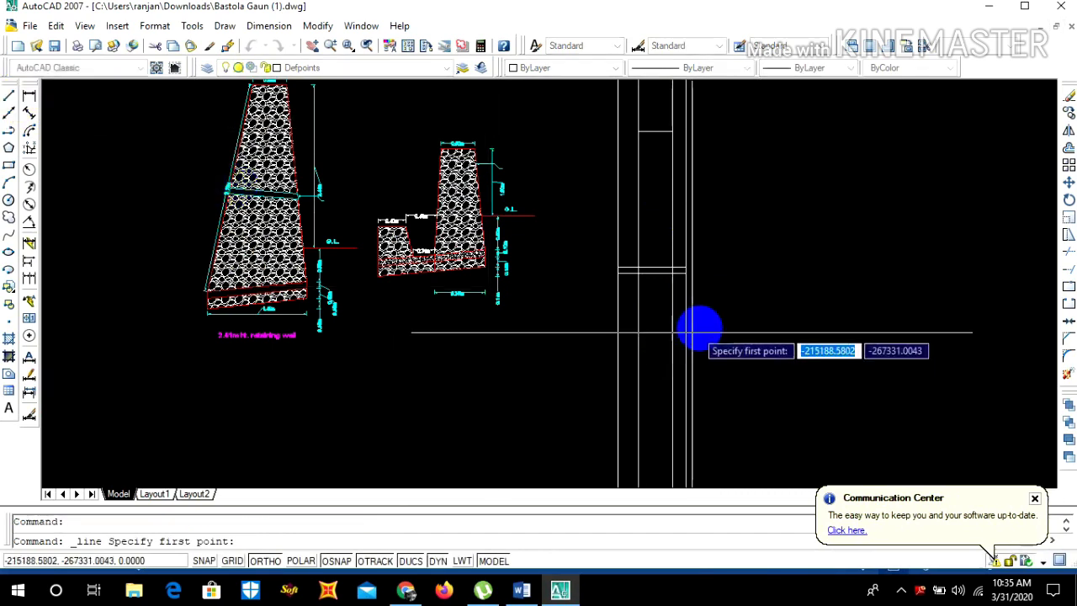
scroll(698, 312, "up", 3)
scroll(663, 252, "up", 1)
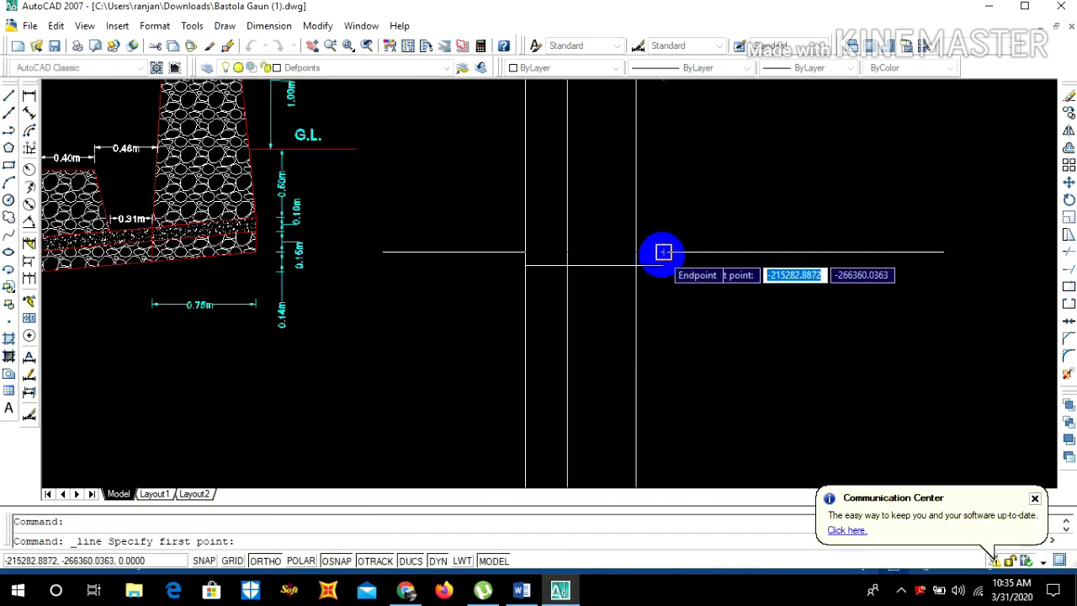
left_click(664, 252)
scroll(524, 269, "up", 3)
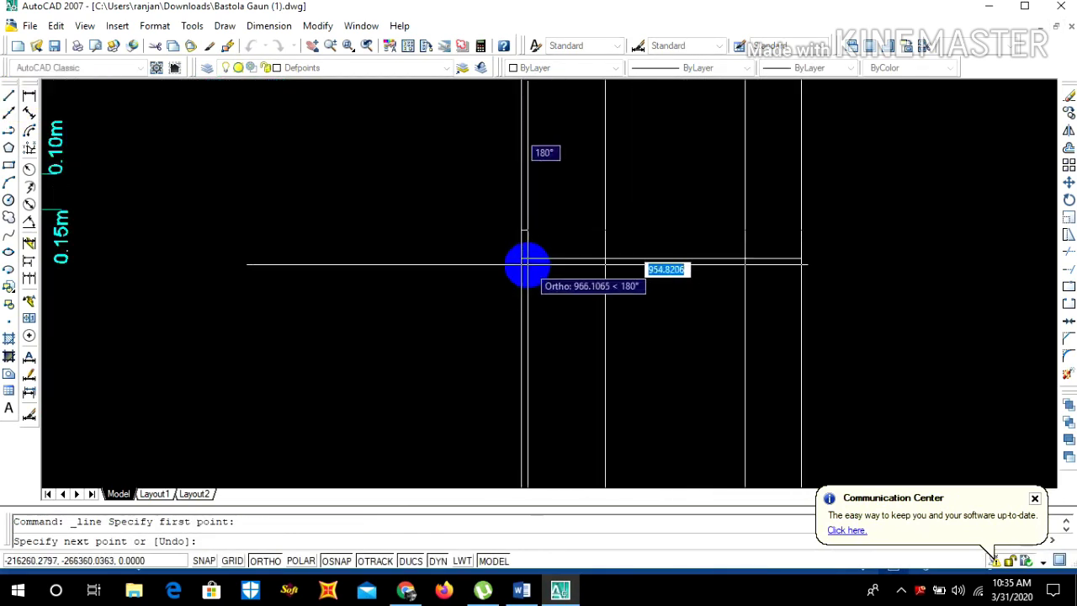
key("F8")
key("F8")
scroll(516, 305, "down", 5)
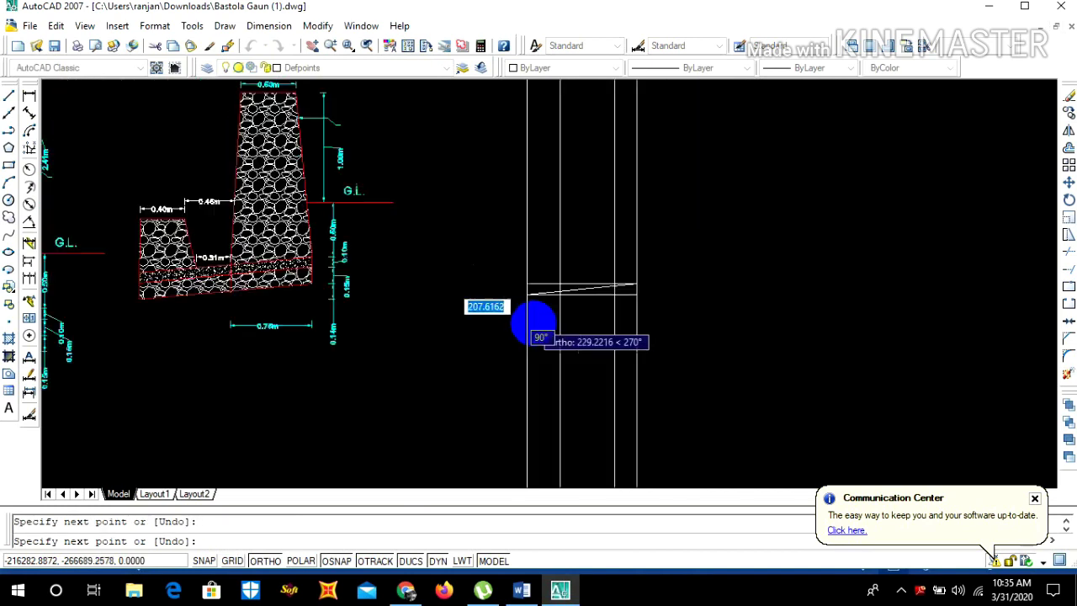
scroll(541, 213, "up", 2)
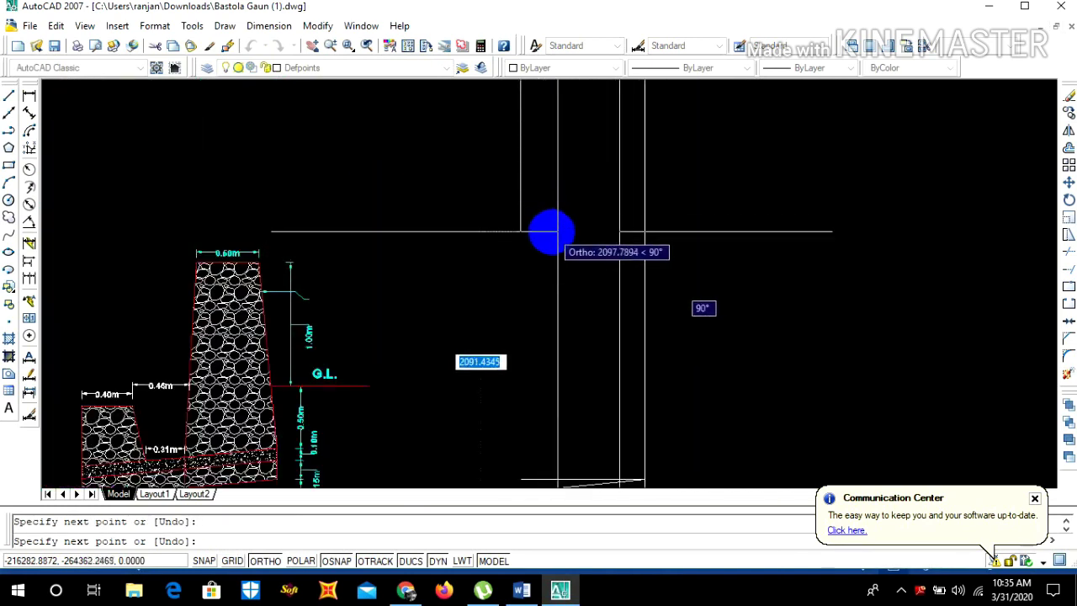
left_click(557, 233)
key("Return")
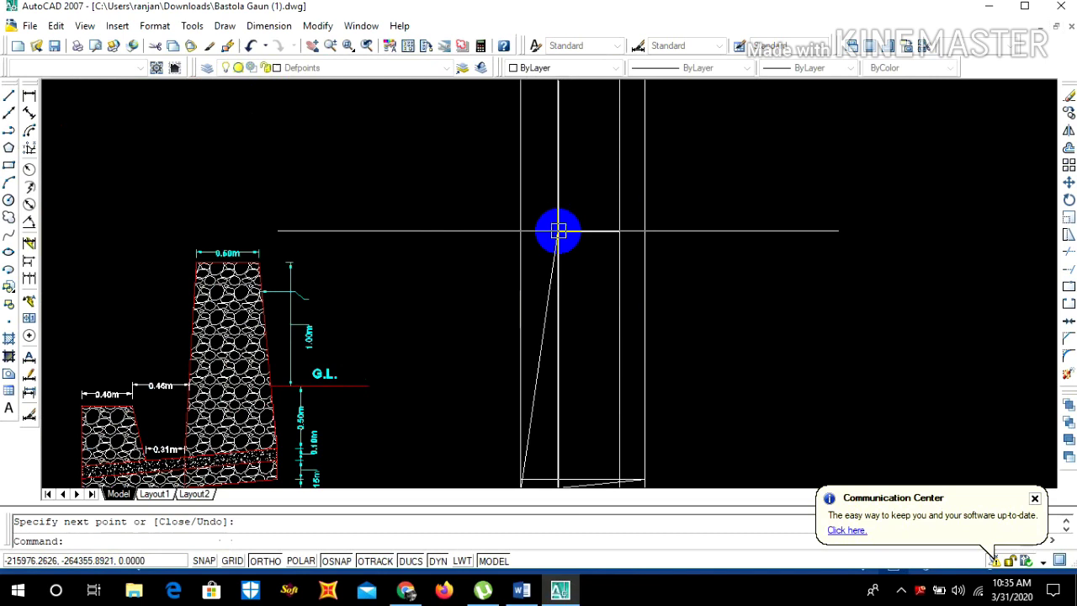
Draw the opposite sloping side from the top corner down to the bottom corner
key("Return")
left_click(619, 231)
scroll(620, 244, "down", 2)
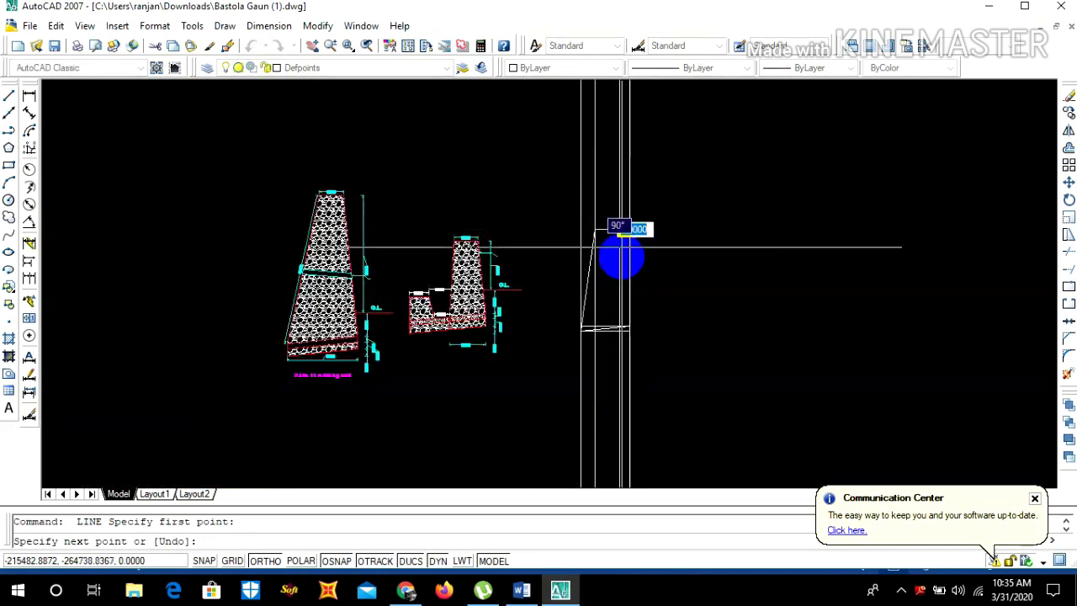
scroll(621, 286, "up", 3)
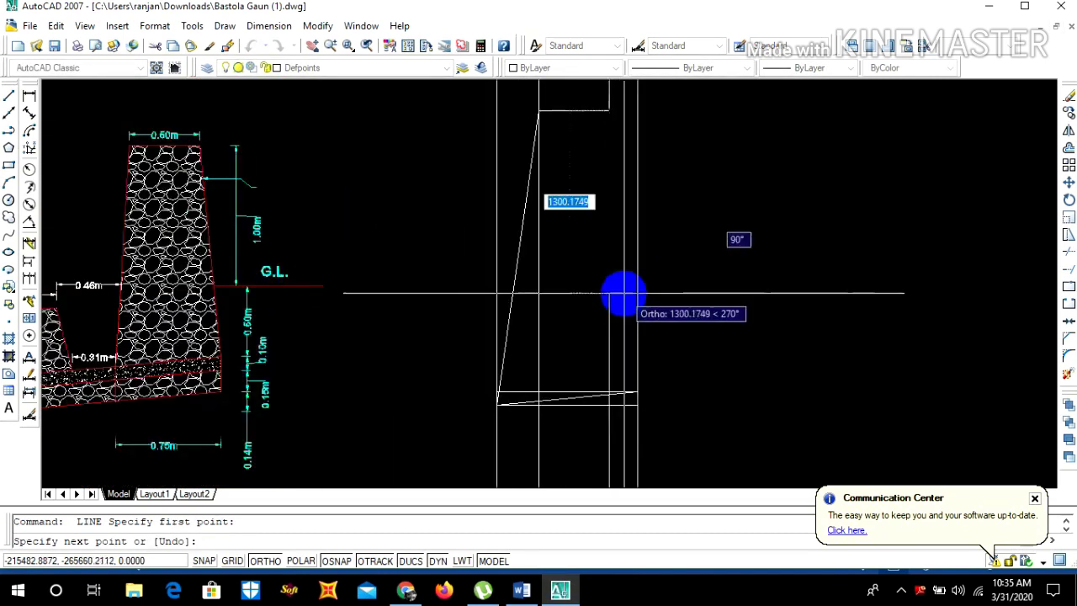
left_click(637, 393)
key("Escape")
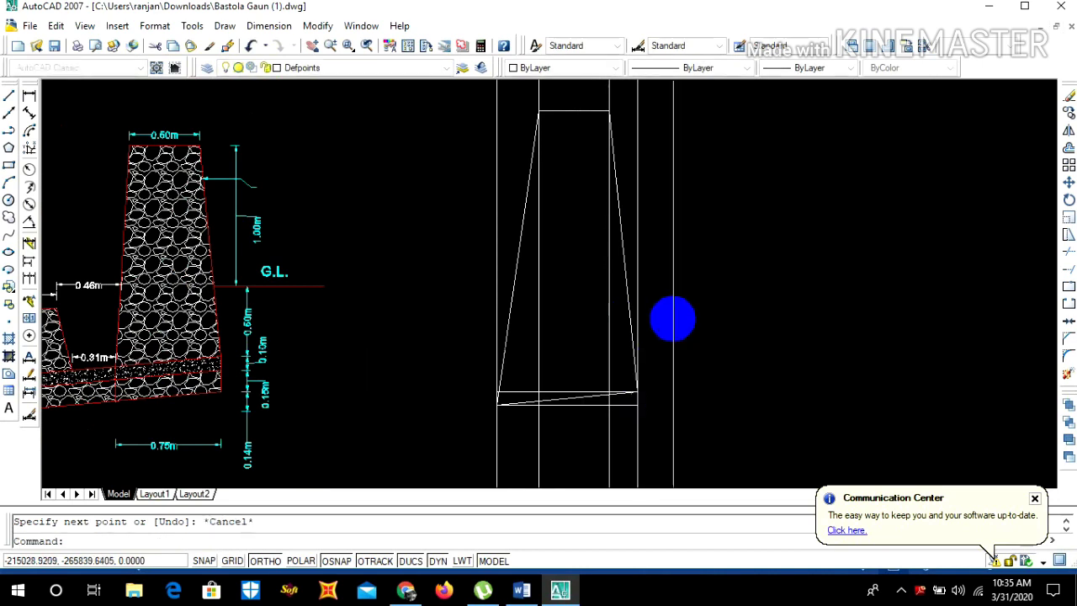
scroll(673, 315, "down", 4)
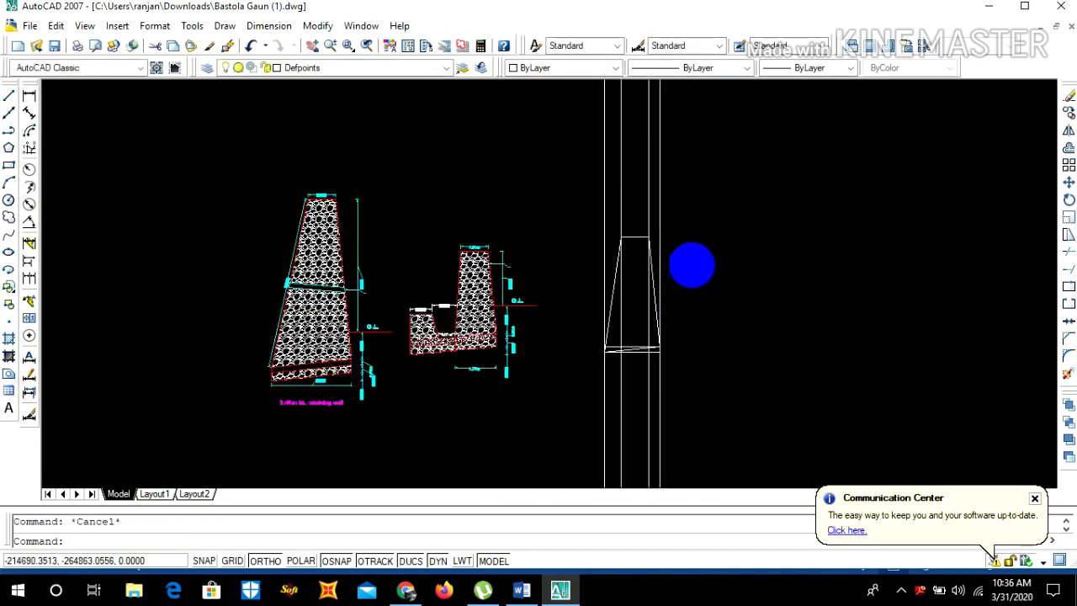
Erase the vertical construction lines and the leftover stray line around the trapezoid
scroll(692, 266, "down", 2)
left_click(710, 194)
left_click(617, 176)
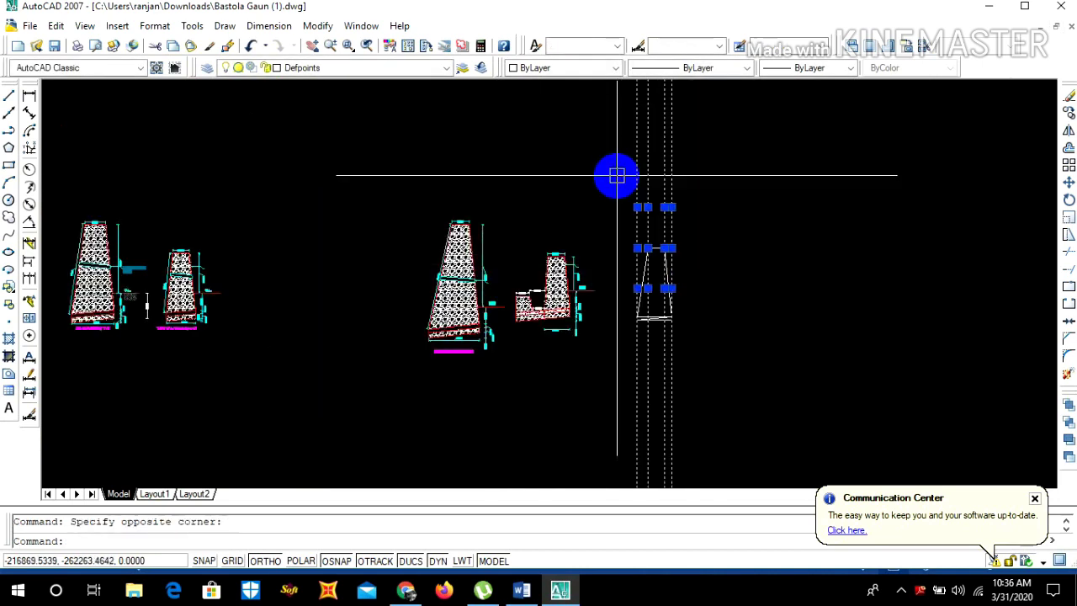
key("Delete")
scroll(648, 320, "up", 5)
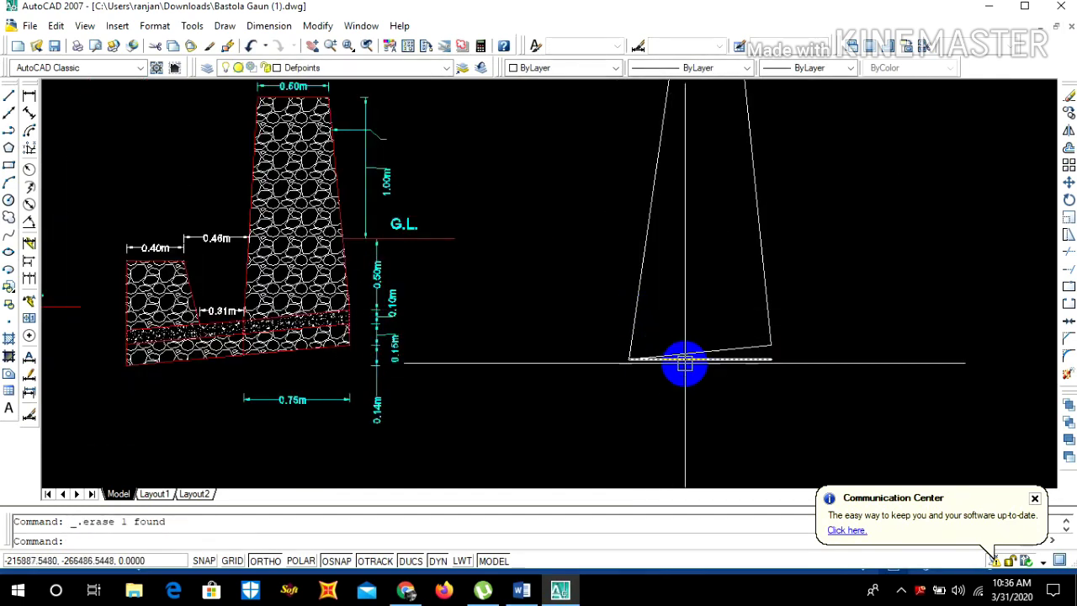
key("Delete")
scroll(686, 362, "down", 3)
scroll(657, 187, "up", 4)
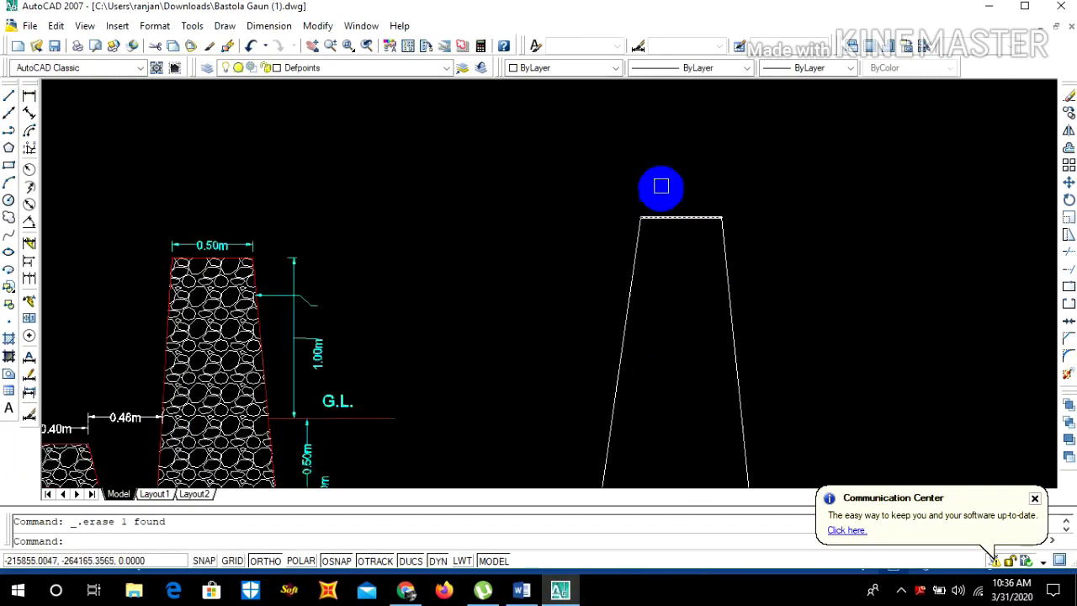
scroll(660, 210, "down", 4)
scroll(661, 240, "up", 3)
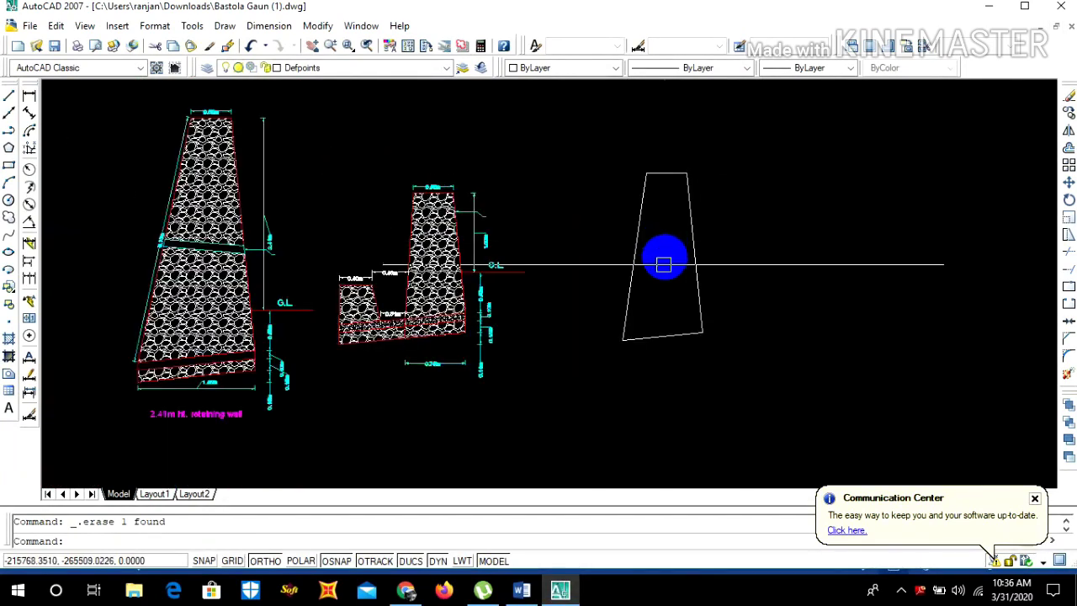
Edit the Word task's wall height from 3 m to 2 m, then return to AutoCAD
left_click(522, 590)
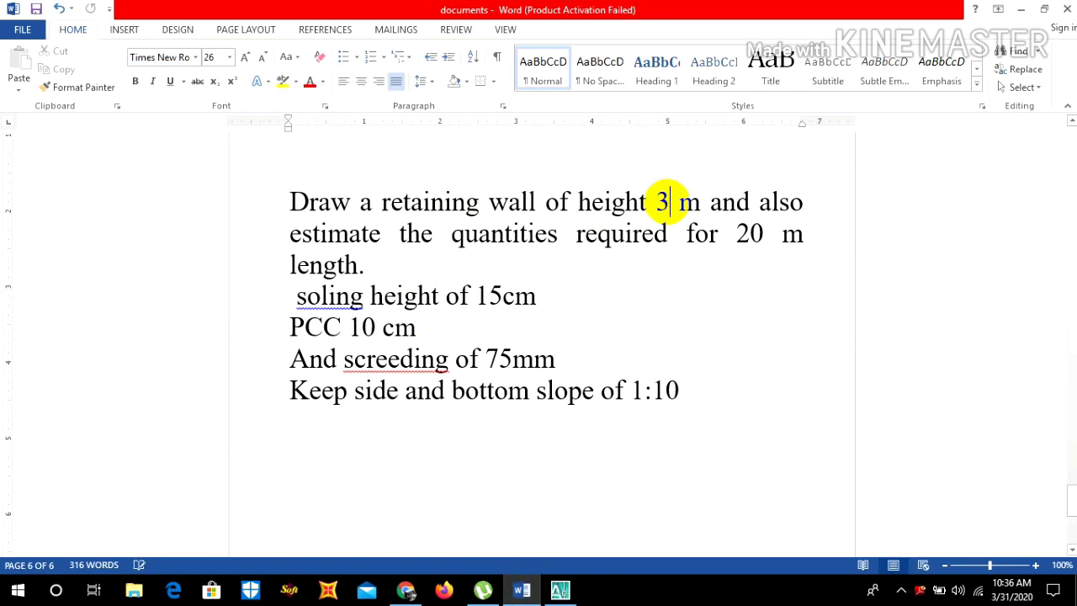
key("BackSpace")
type("2")
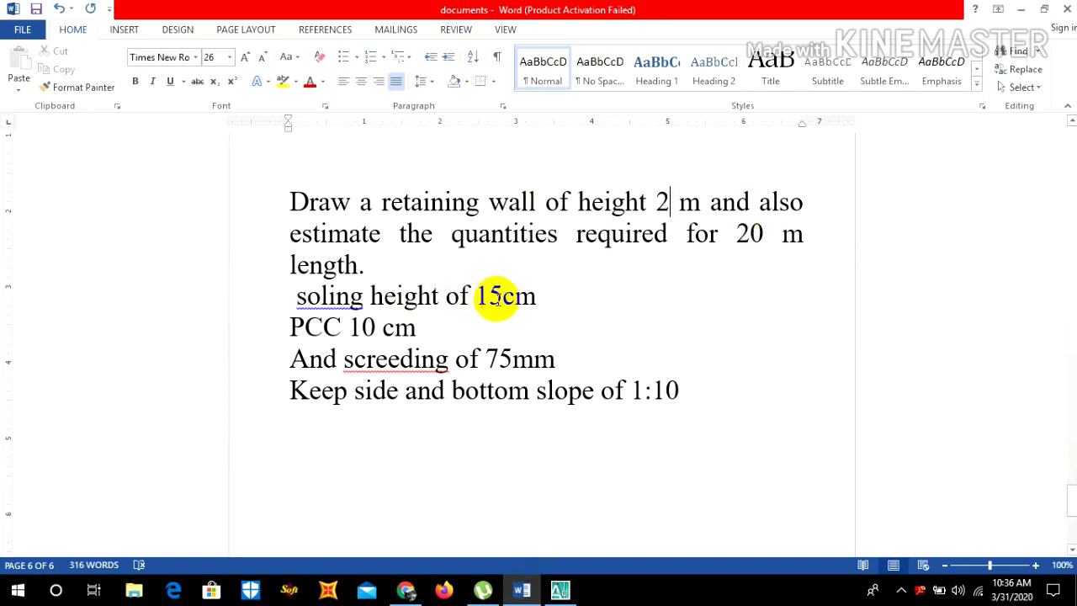
left_click(1020, 10)
Offset the trapezoid's bottom line 100 units downward
scroll(644, 354, "up", 1)
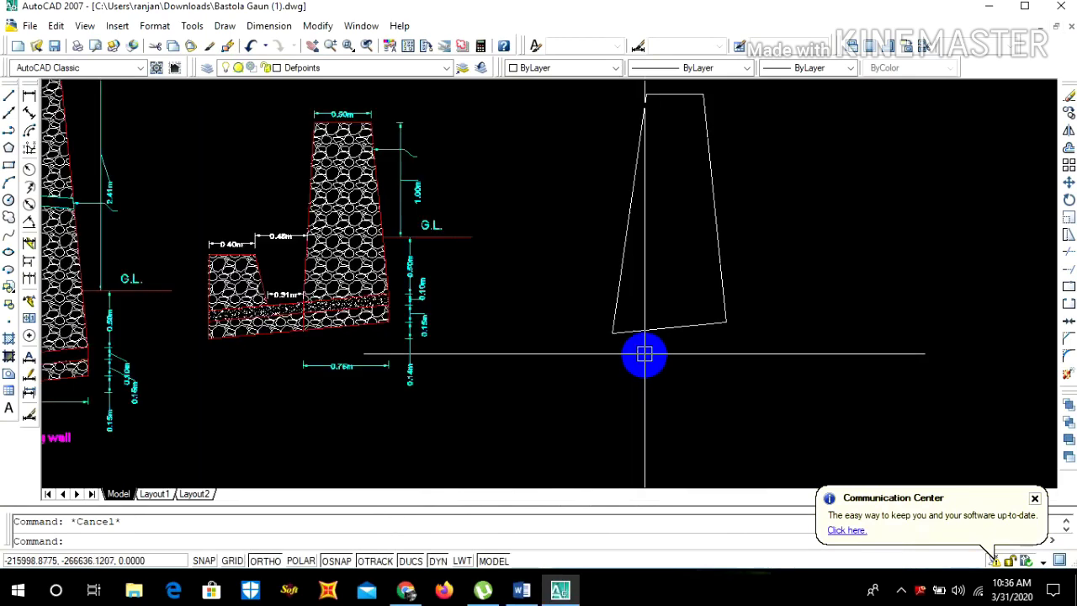
type("o")
key("Return")
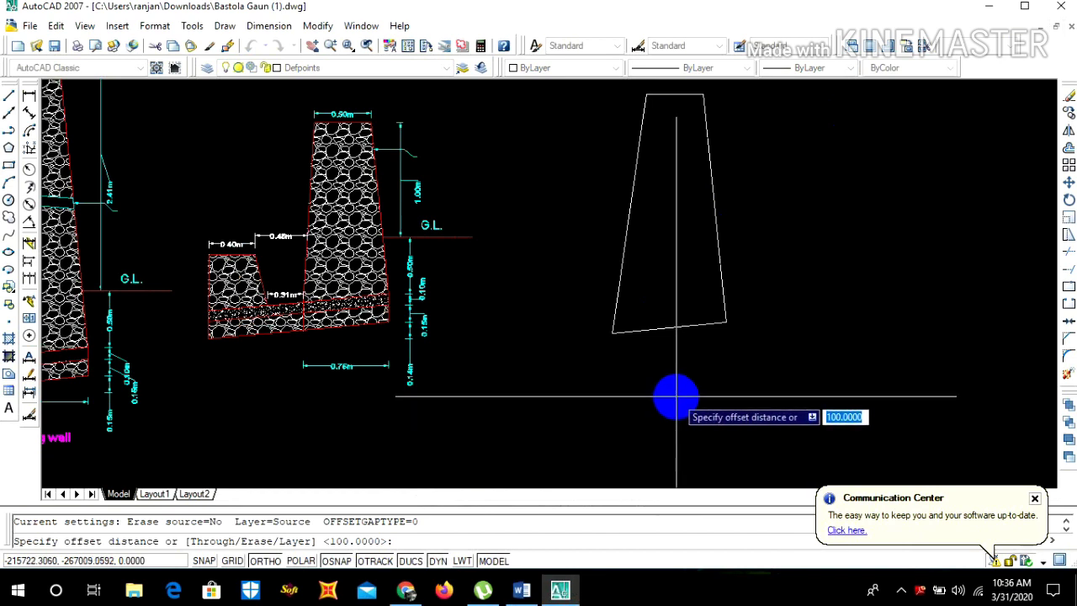
type("1")
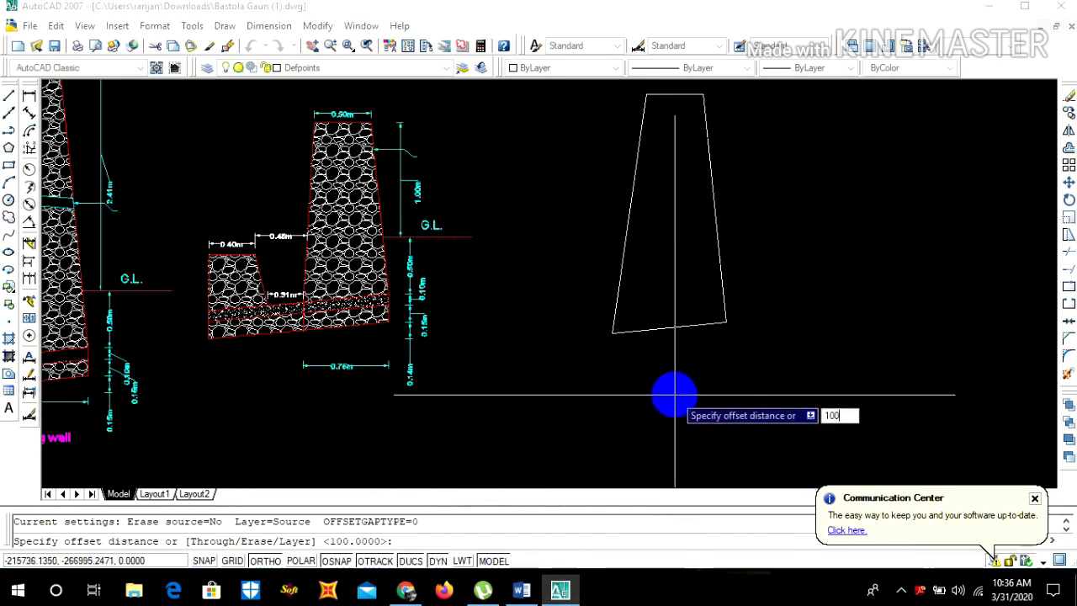
key("Return")
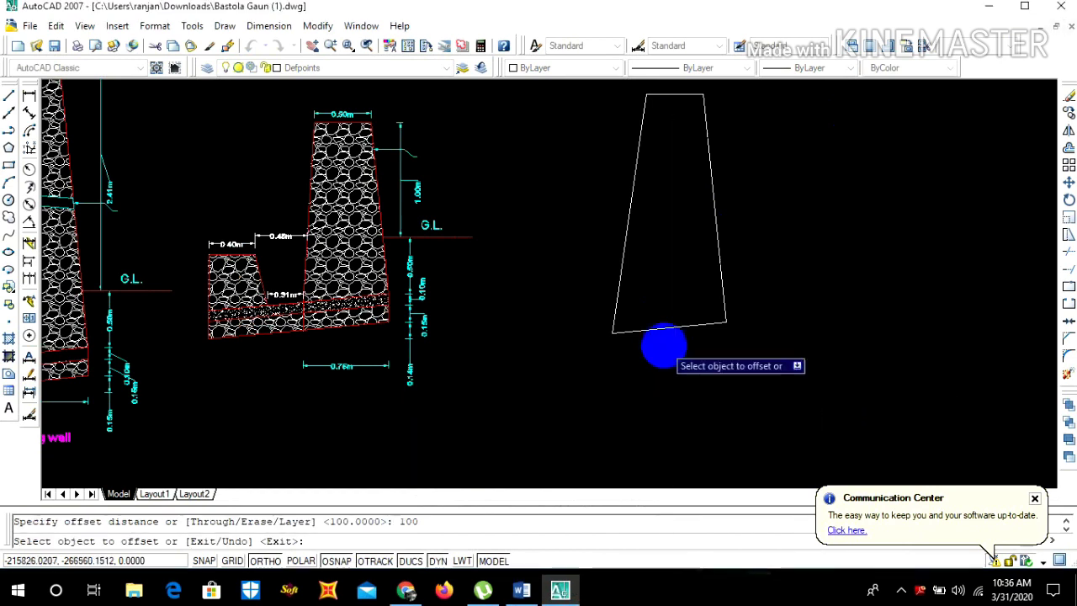
left_click(661, 324)
left_click(660, 387)
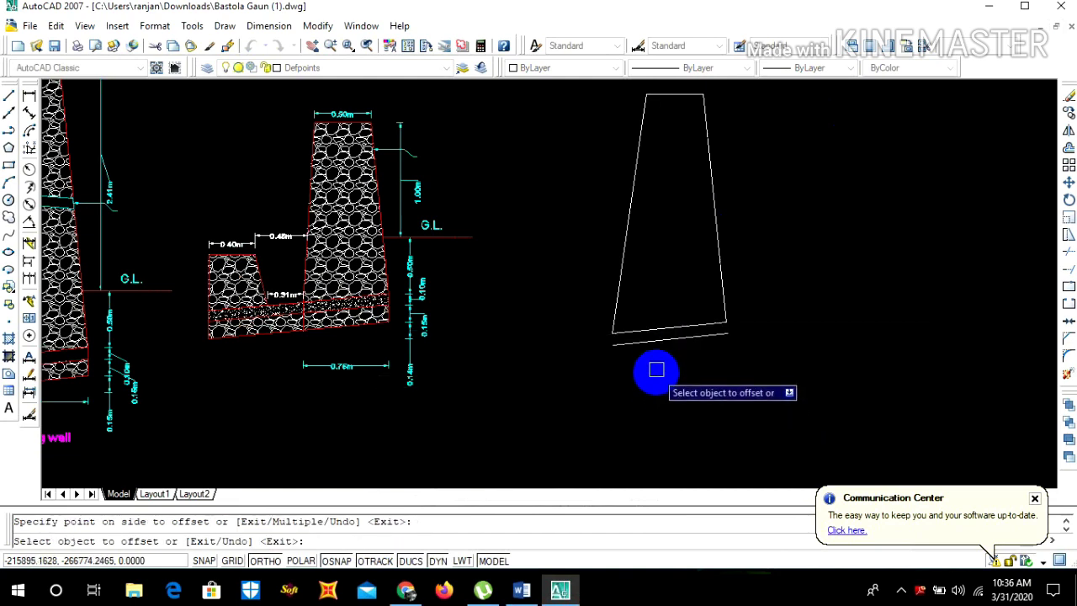
key("Escape")
Offset that new line a further 150 units downward
scroll(661, 356, "down", 3)
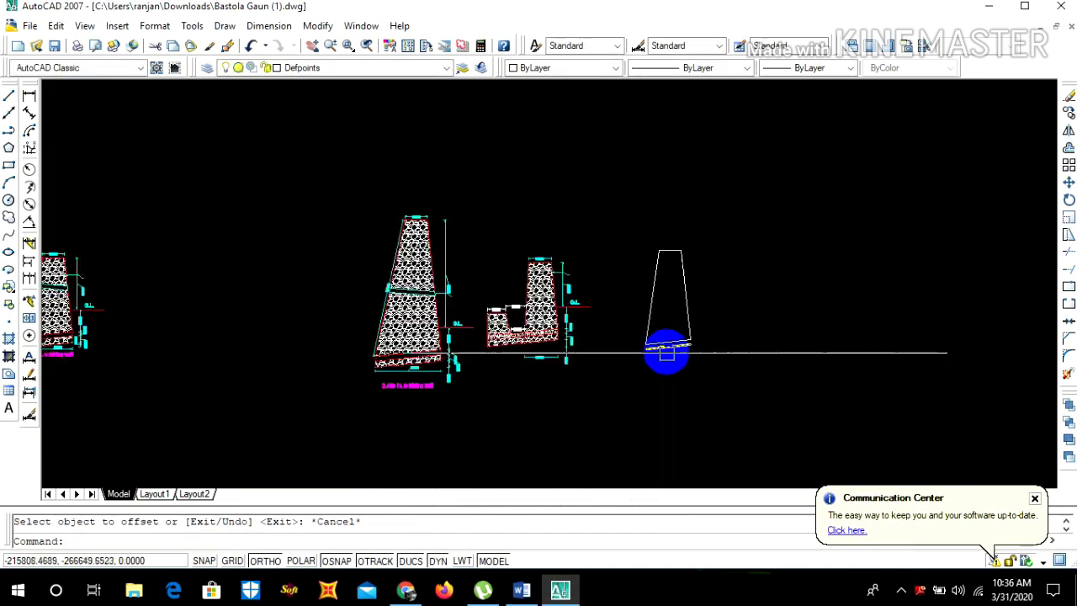
scroll(663, 354, "up", 4)
type("o")
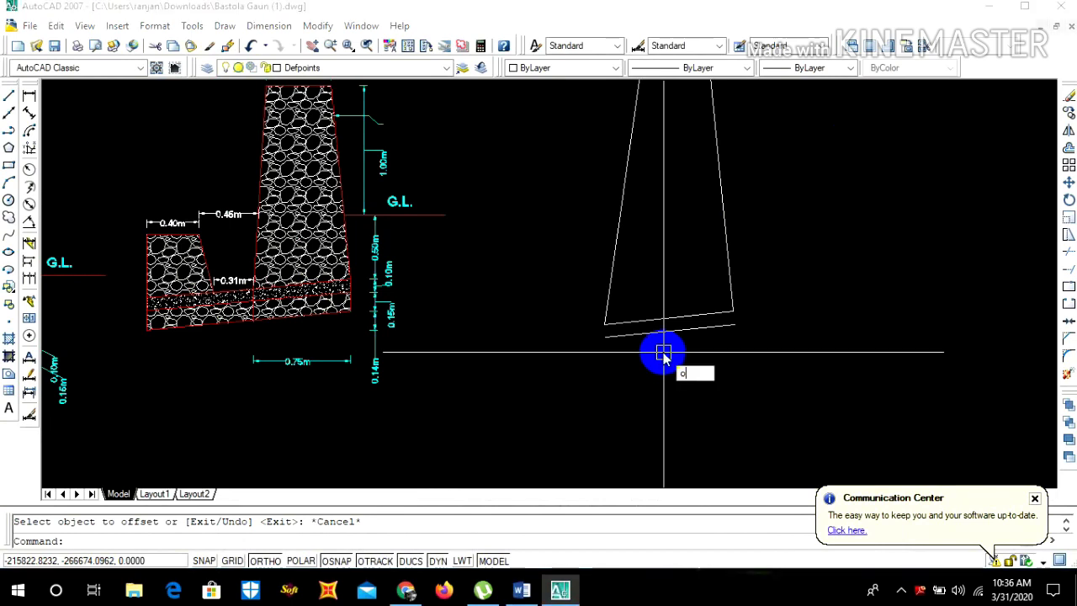
key("Return")
type("1")
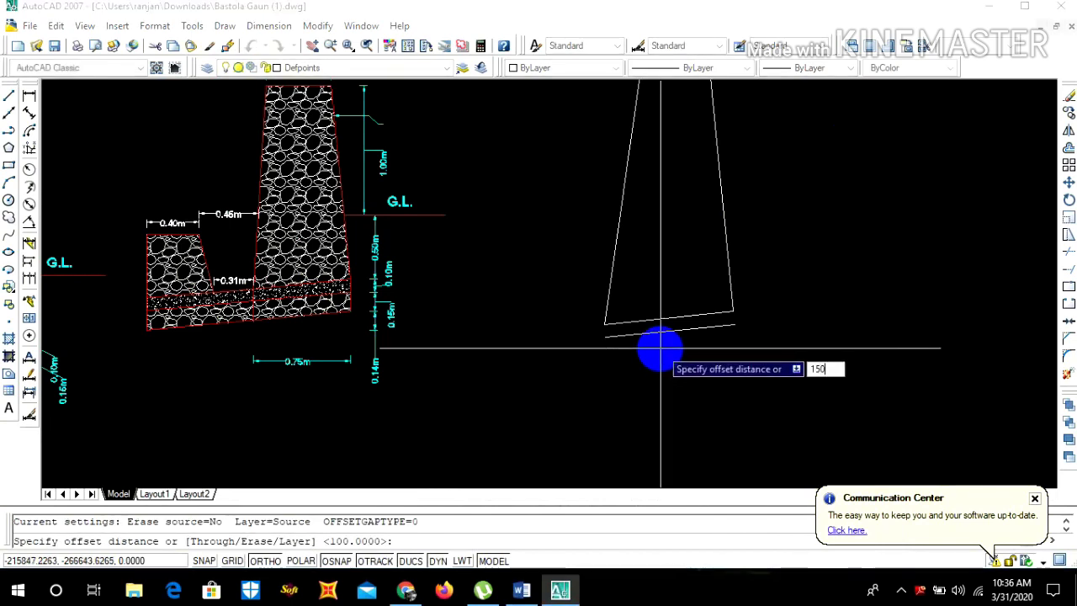
type("50")
key("Return")
left_click(656, 330)
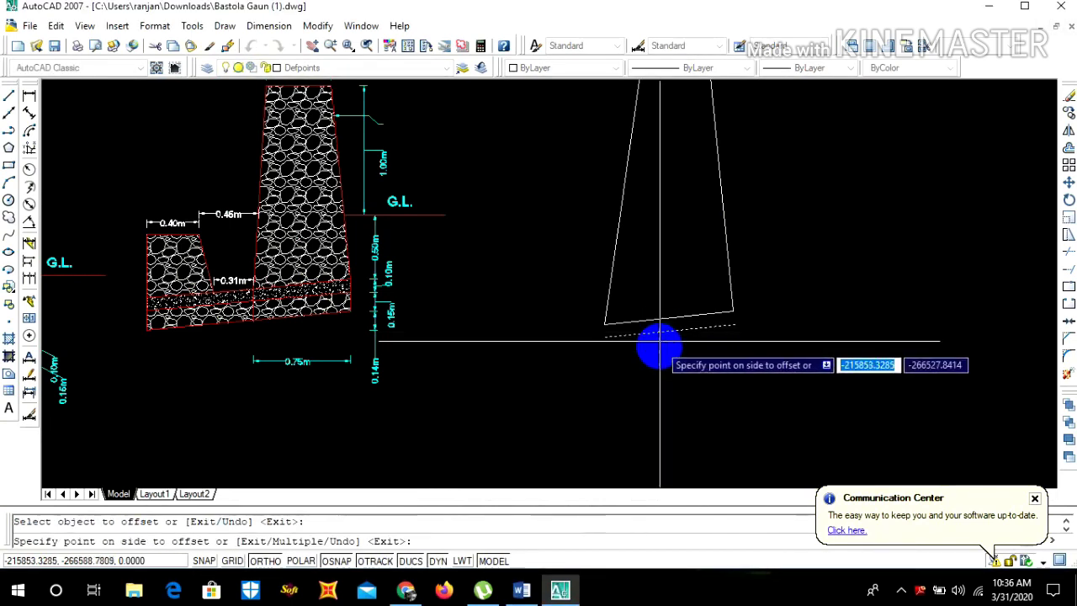
left_click(656, 354)
key("Escape")
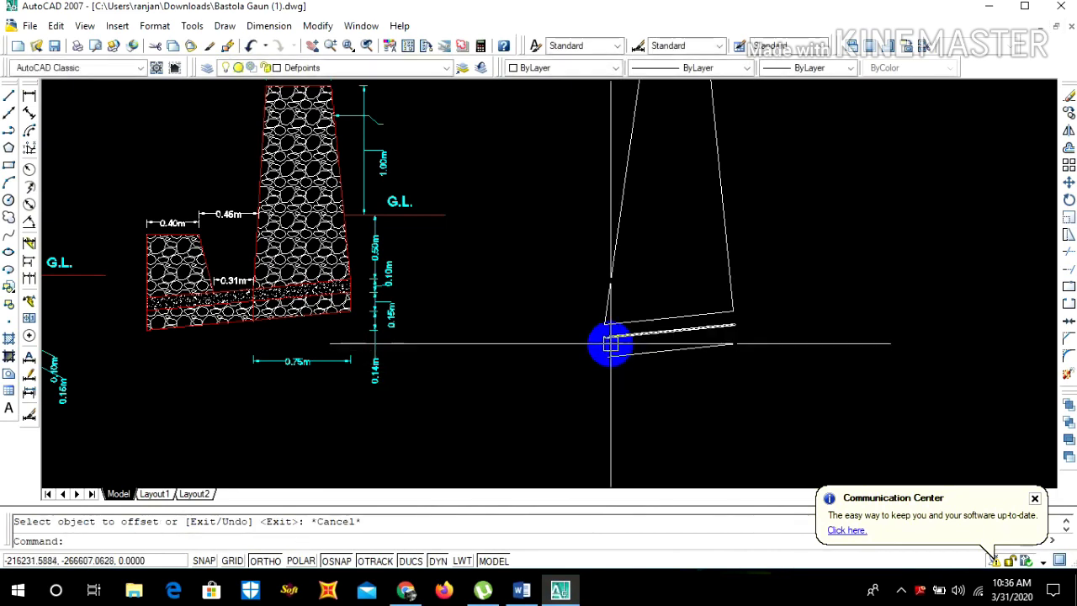
Draw vertical edges straight down from the trapezoid's left and right base corners
left_click(10, 99)
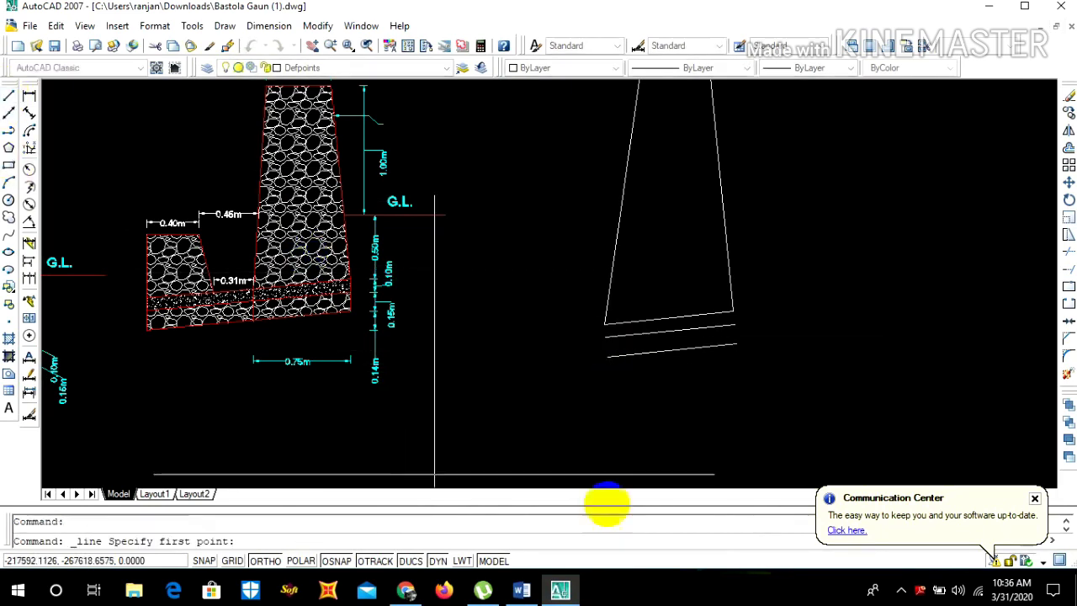
left_click(604, 325)
left_click(587, 431)
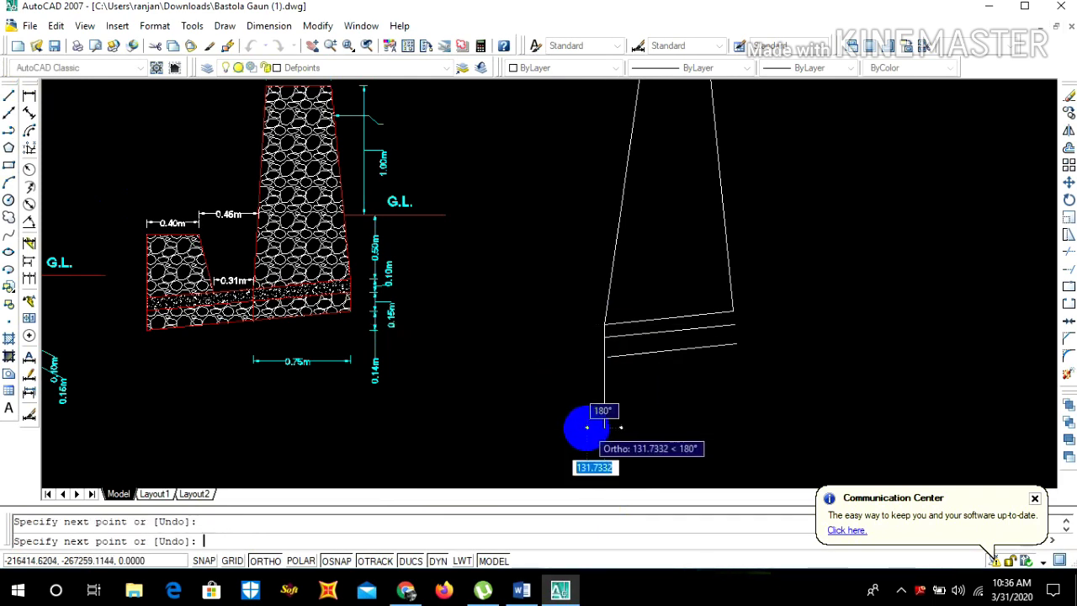
key("Return")
key("Return")
left_click(734, 312)
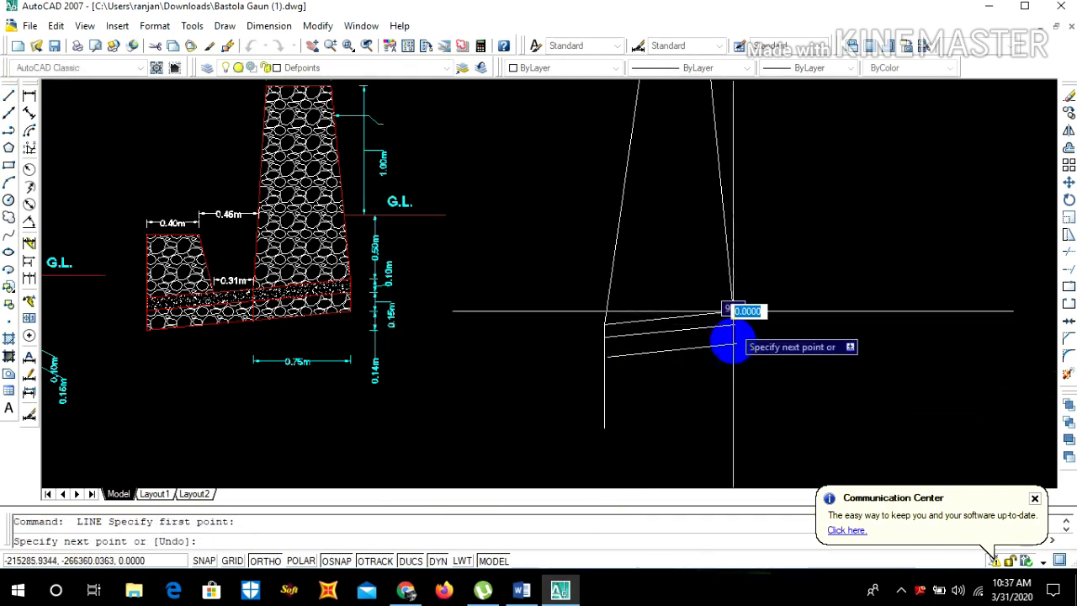
left_click(732, 386)
key("Escape")
scroll(579, 367, "up", 2)
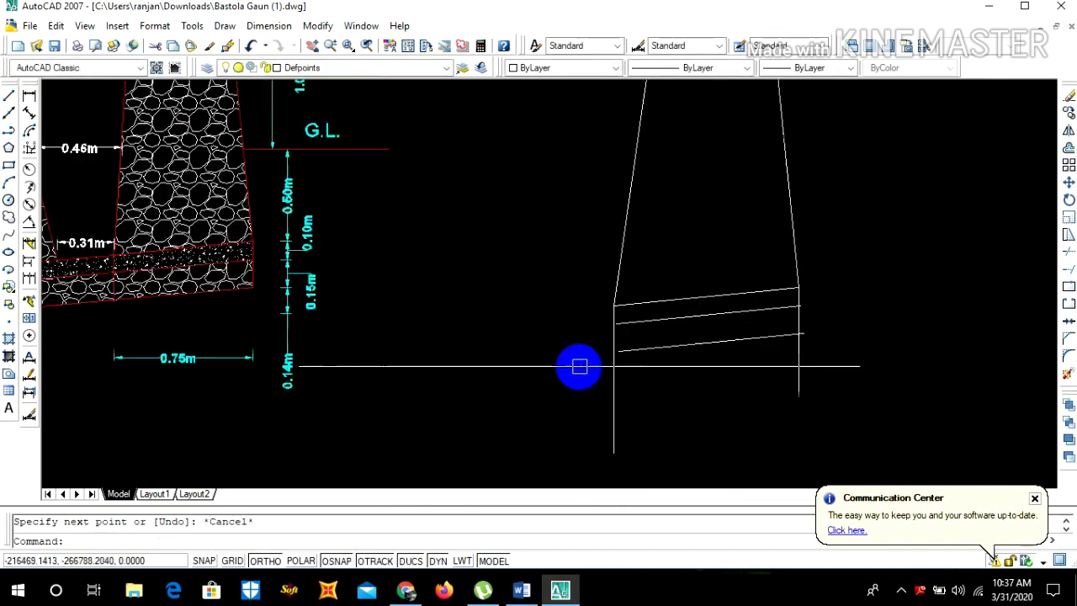
scroll(579, 367, "up", 3)
Extend the lower sloped offset line left until it meets the new left vertical edge
type("ex")
key("Return")
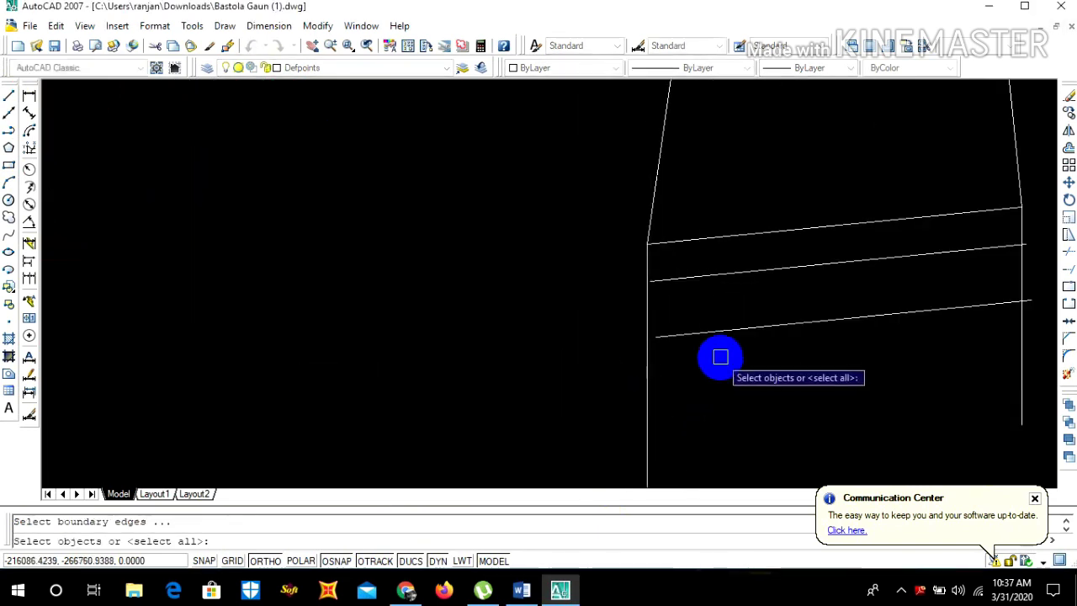
left_click(721, 356)
left_click(694, 309)
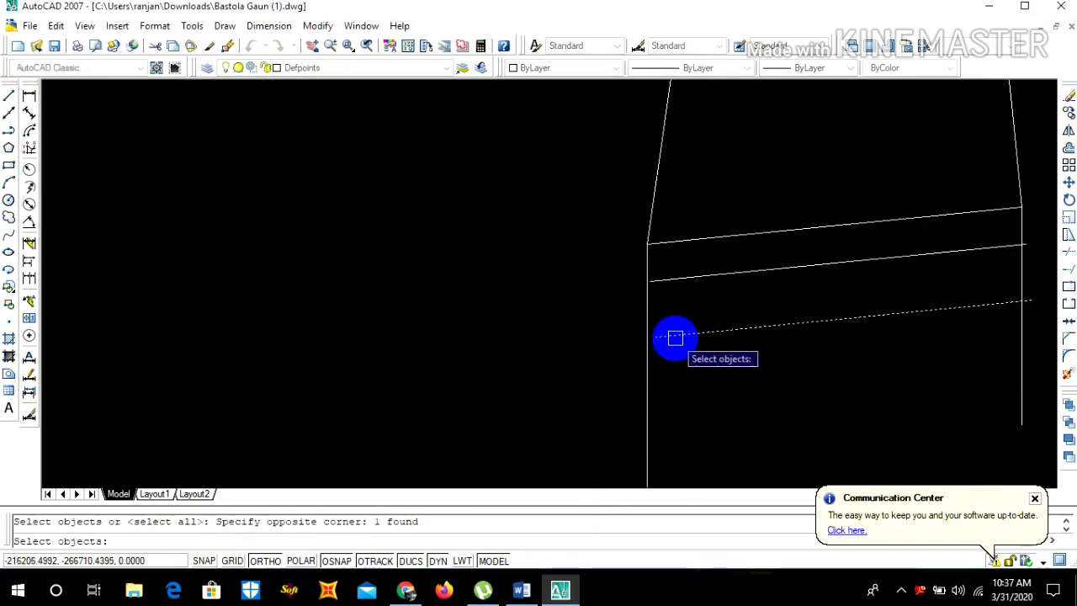
key("Escape")
type("ex")
key("Return")
key("Return")
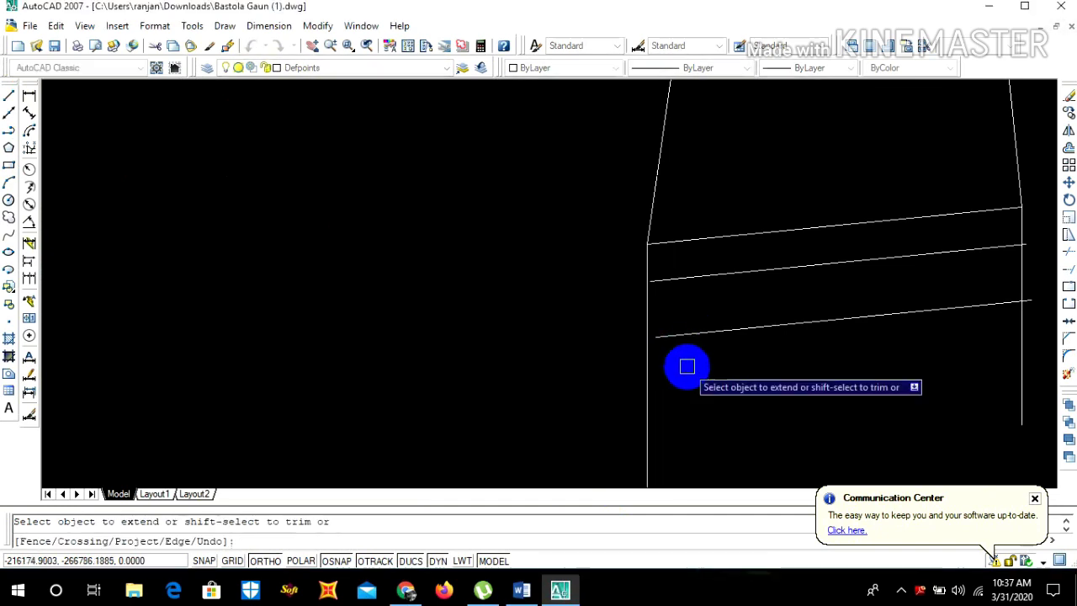
left_click(671, 341)
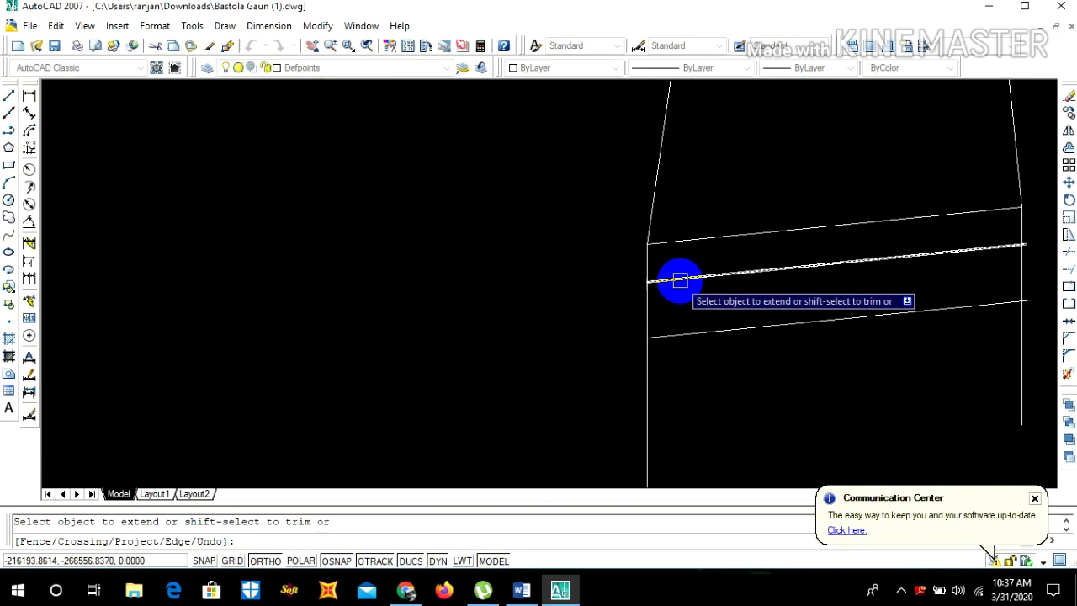
key("Escape")
scroll(687, 280, "down", 3)
type("tr")
key("Return")
key("Return")
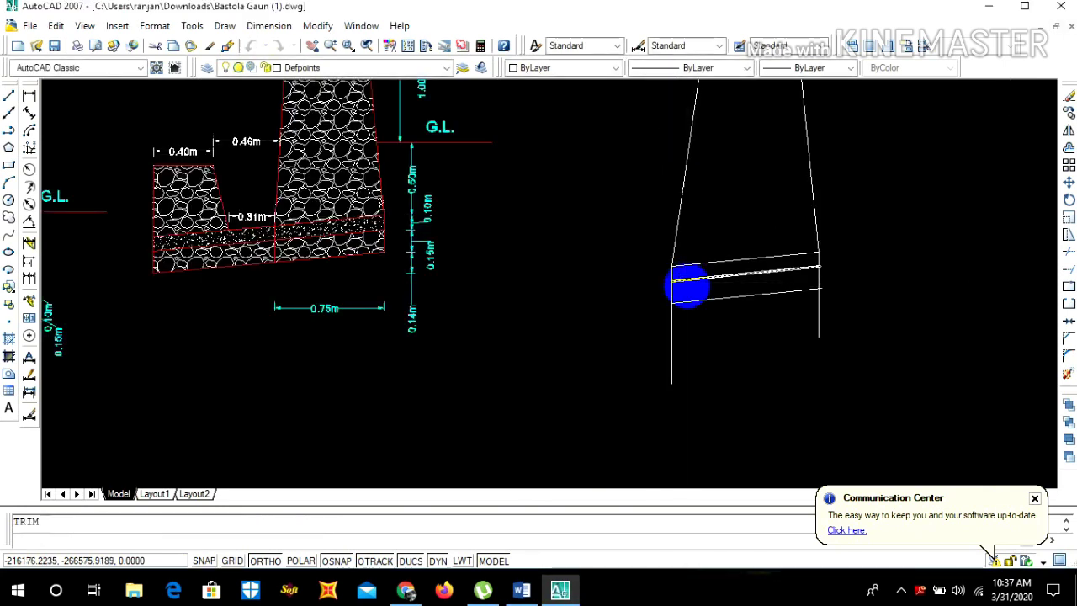
Trim away the vertical line ends protruding below the bottom footing line
scroll(694, 328, "up", 4)
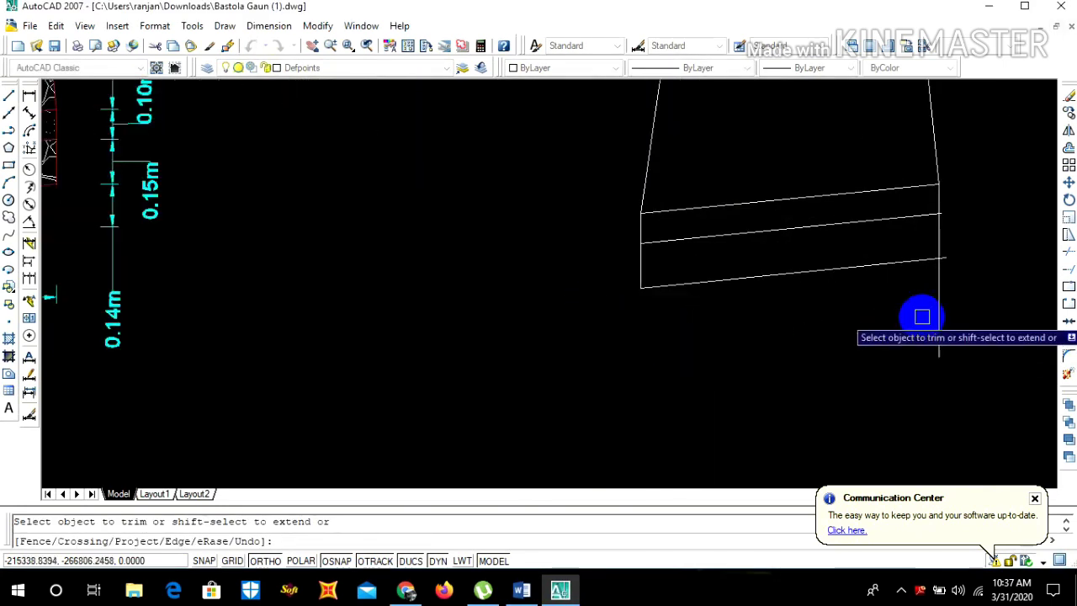
left_click(971, 291)
left_click(907, 280)
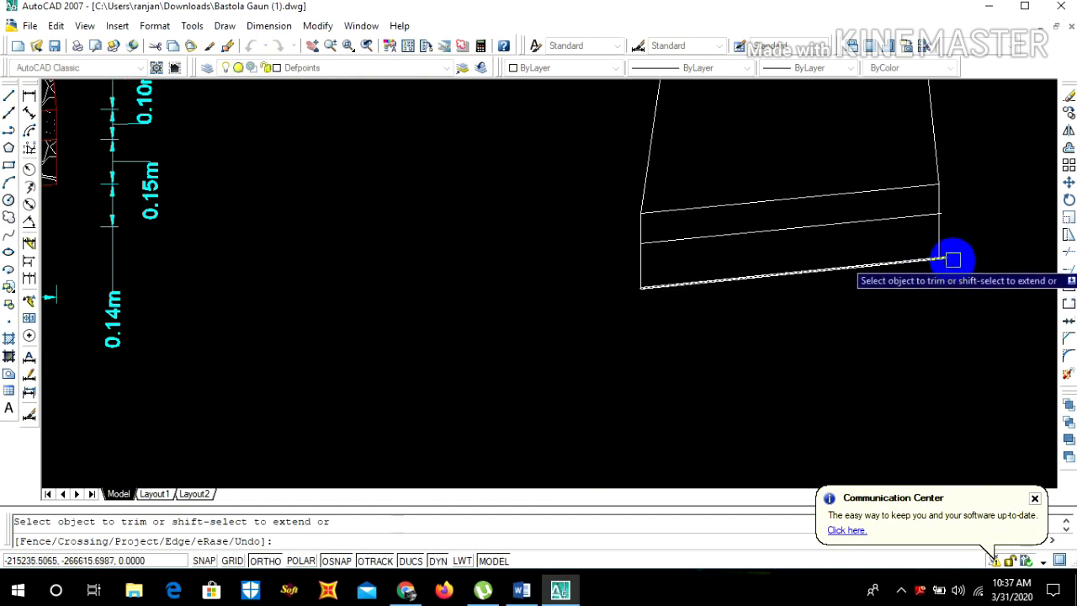
scroll(945, 219, "up", 3)
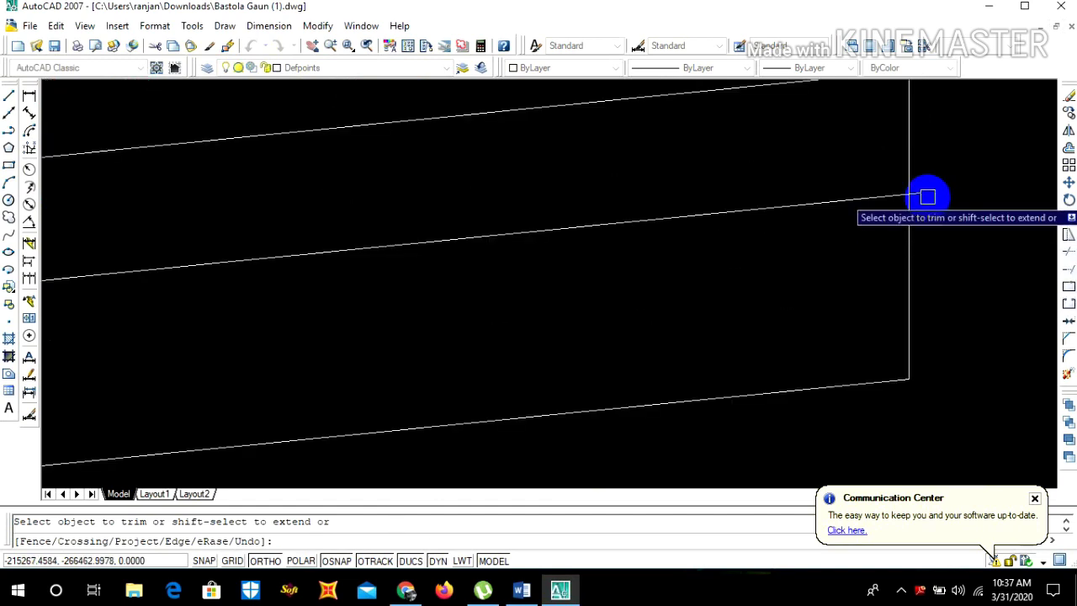
scroll(801, 317, "down", 4)
scroll(738, 320, "down", 4)
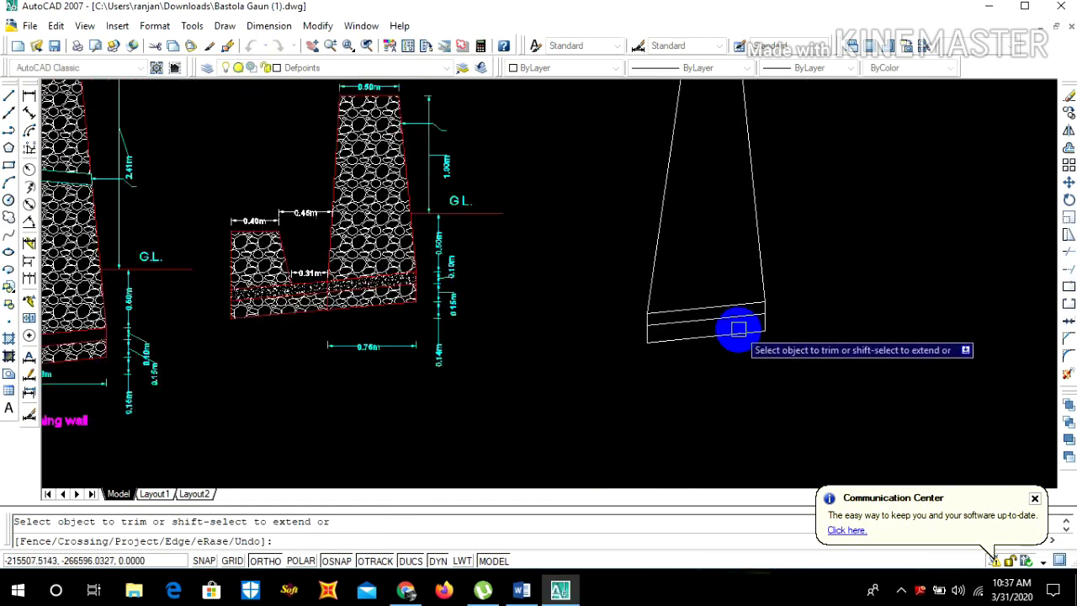
scroll(719, 180, "up", 2)
scroll(716, 193, "down", 3)
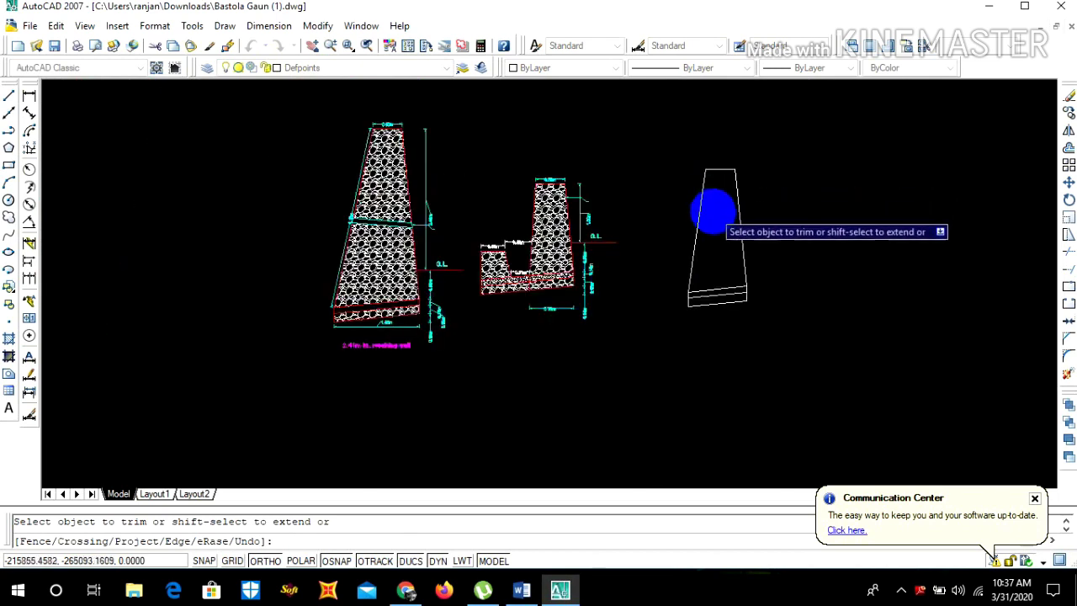
scroll(712, 215, "up", 2)
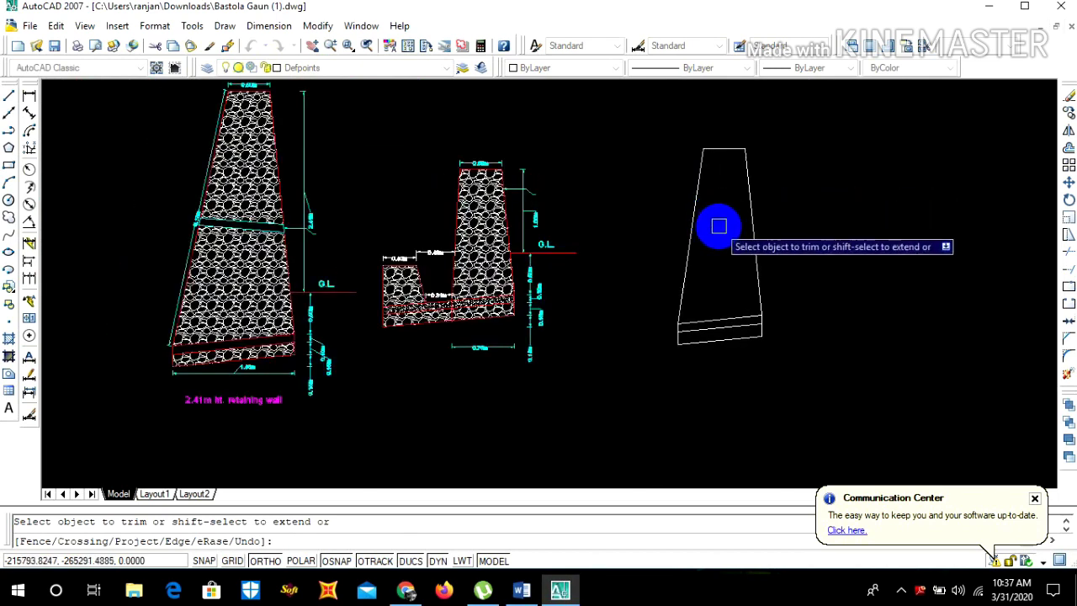
key("Escape")
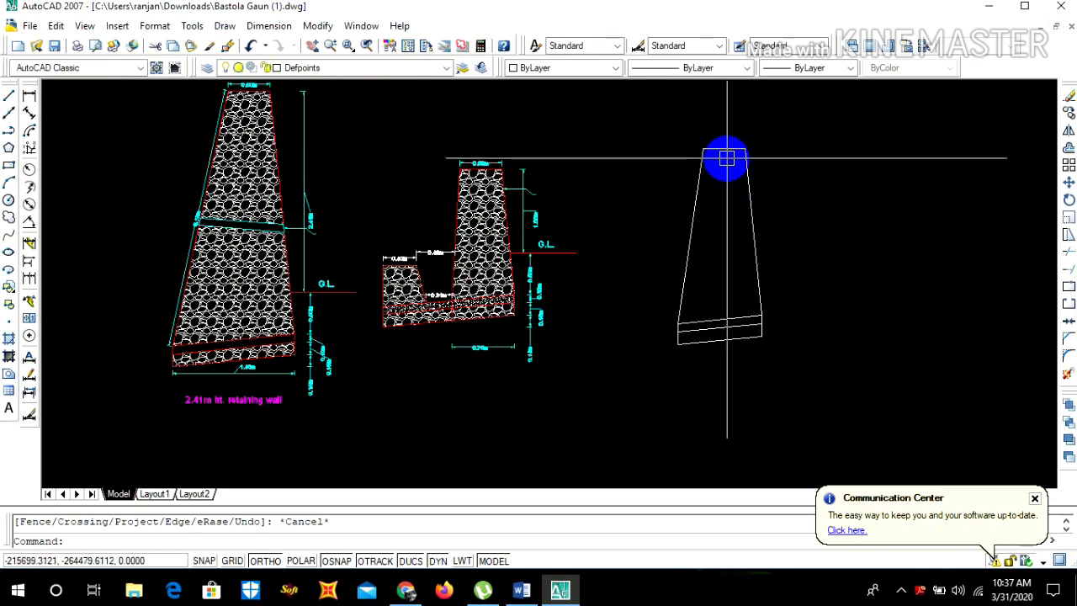
scroll(726, 158, "down", 2)
scroll(729, 160, "up", 3)
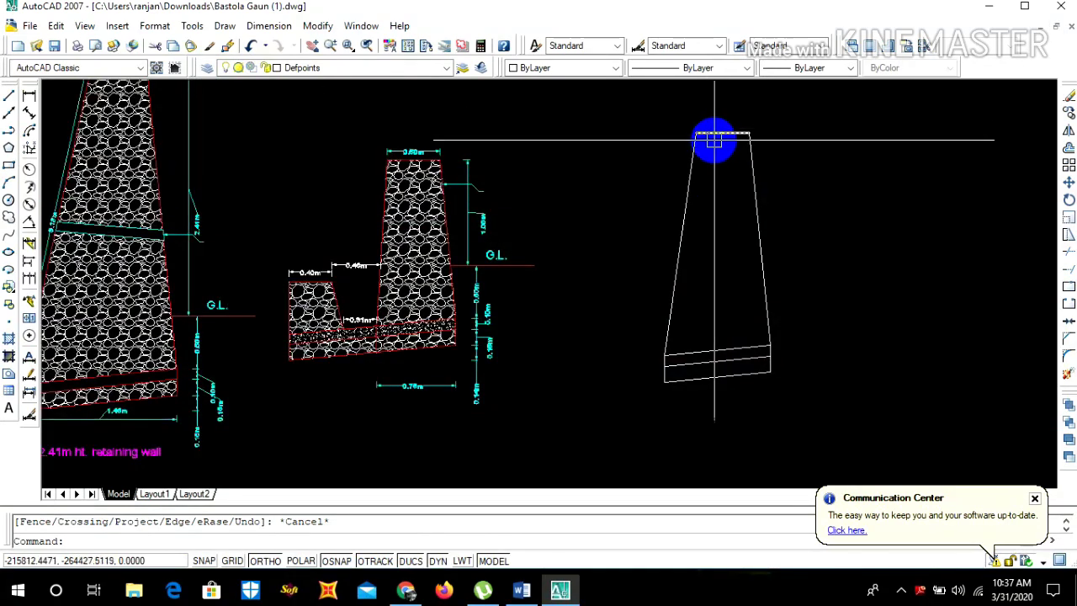
scroll(714, 136, "up", 3)
scroll(713, 135, "down", 4)
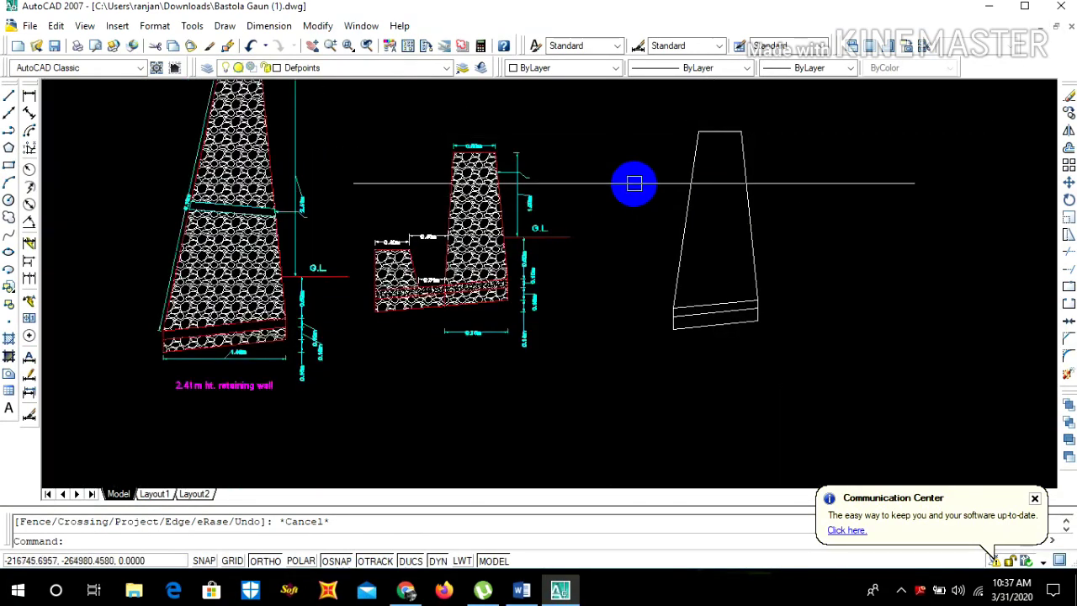
left_click(28, 95)
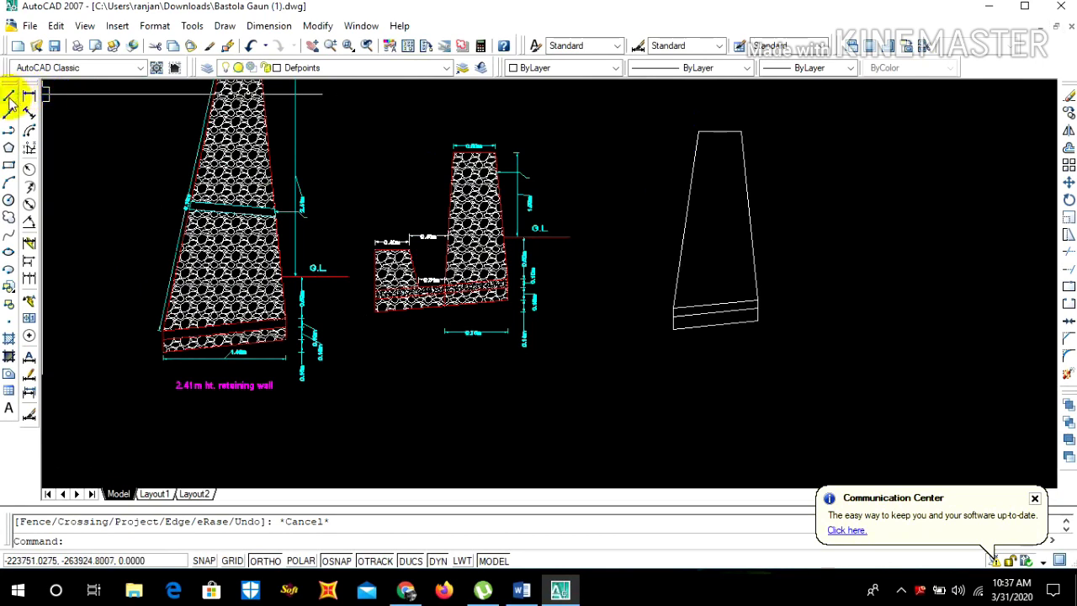
Draw a slightly sloping line from the left edge's midpoint to the wall's right edge
left_click(11, 98)
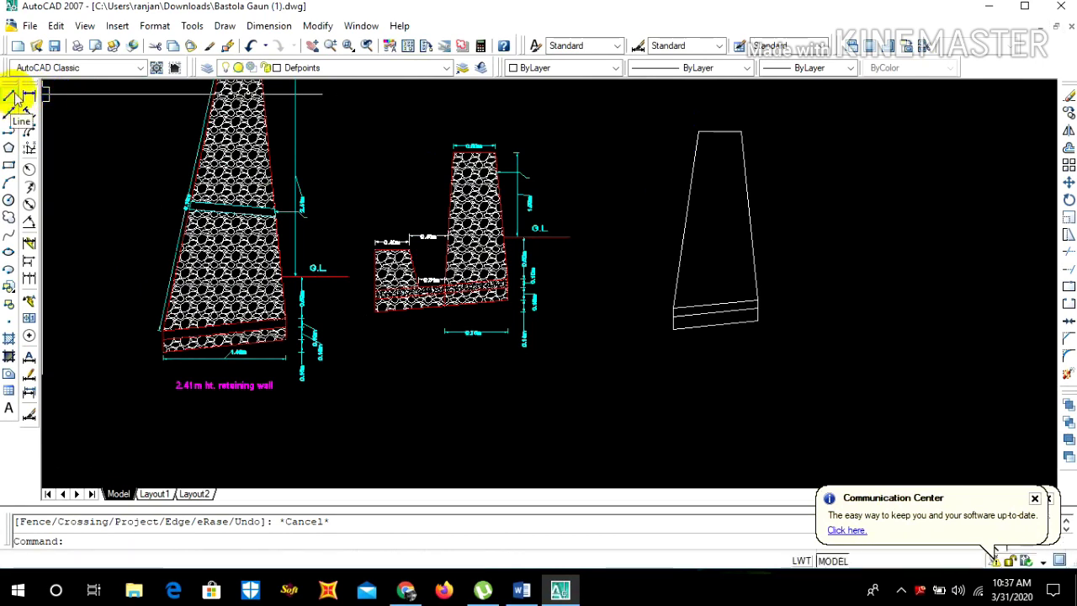
scroll(925, 190, "up", 2)
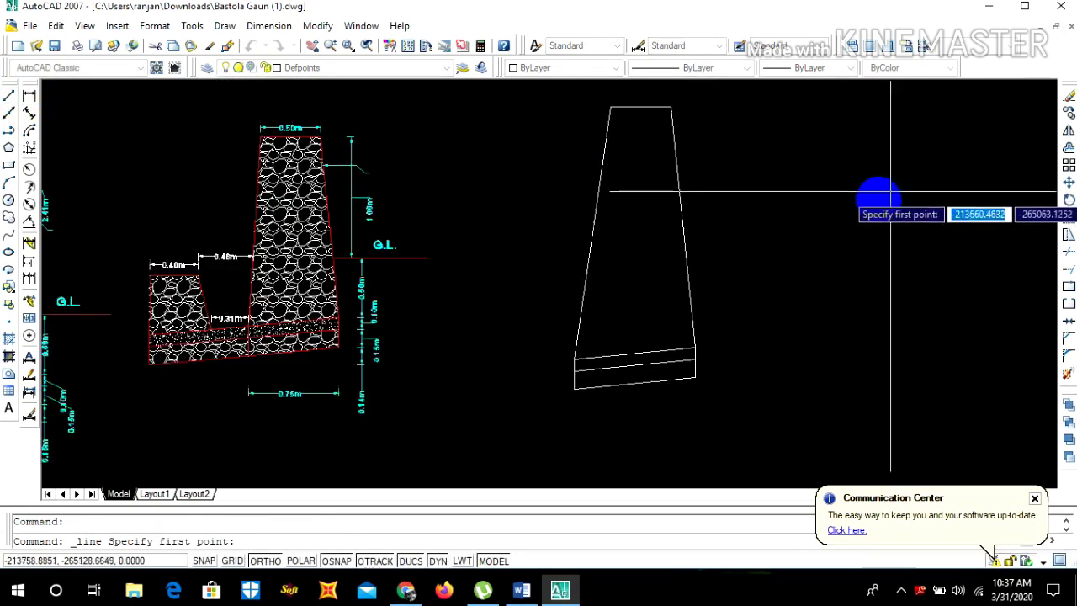
left_click(593, 235)
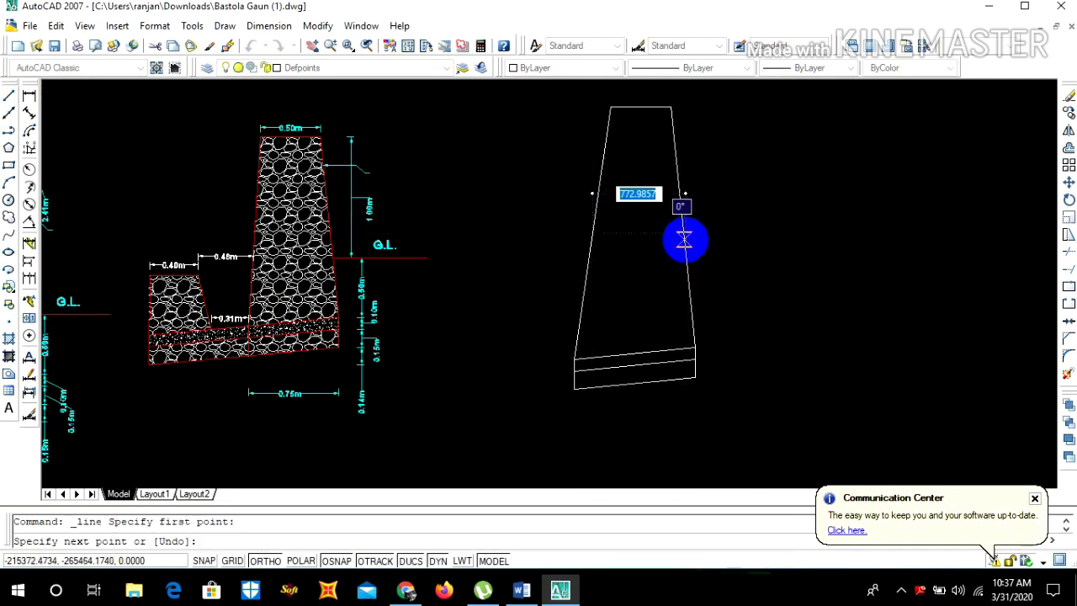
key("F9")
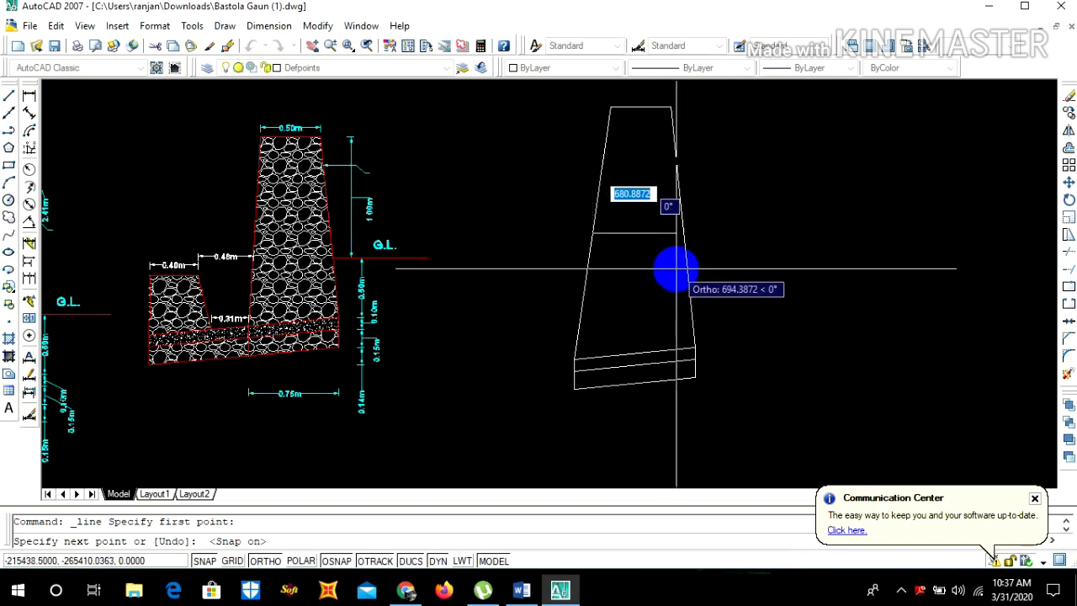
key("F8")
scroll(684, 223, "up", 4)
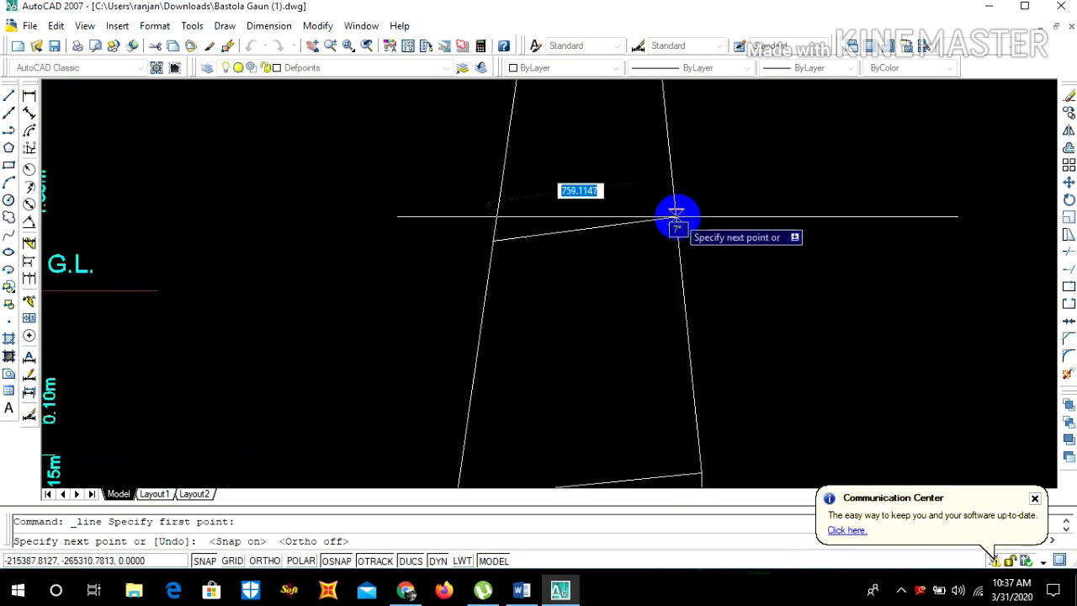
left_click(675, 217)
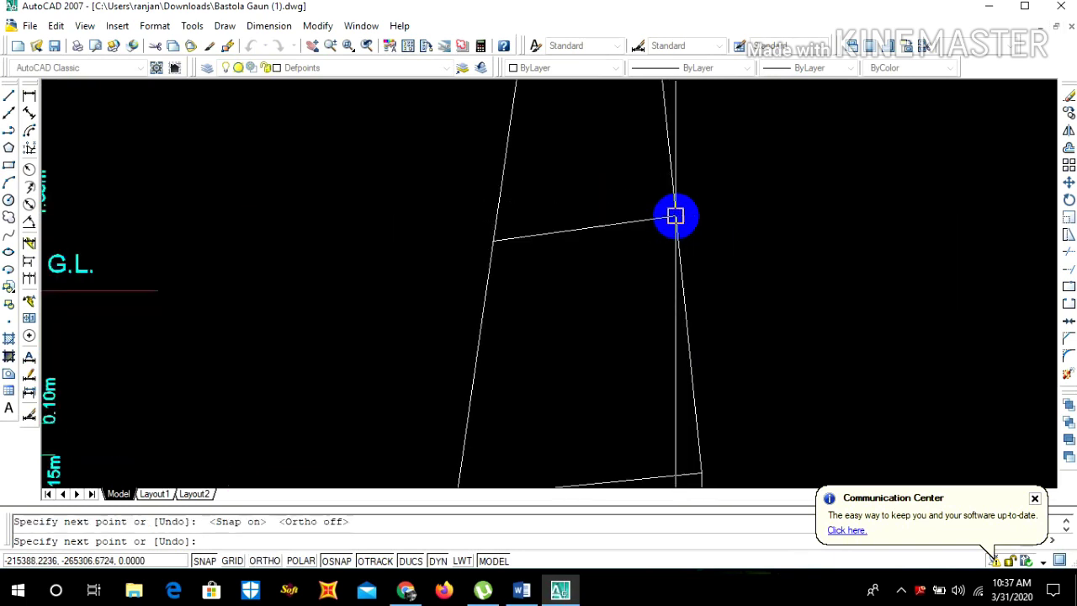
key("Escape")
scroll(605, 234, "up", 4)
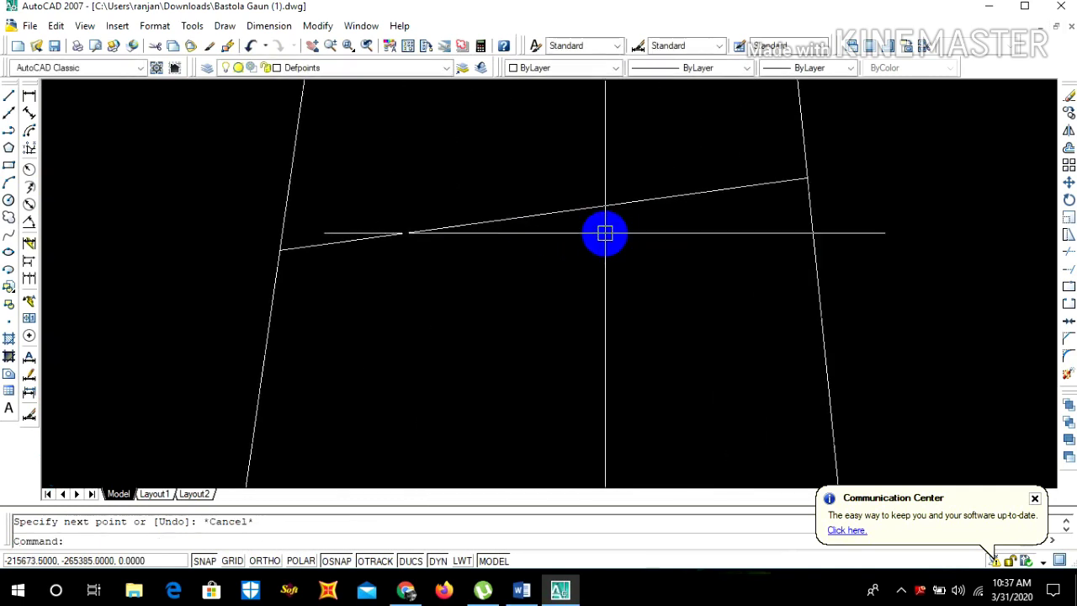
scroll(616, 232, "down", 1)
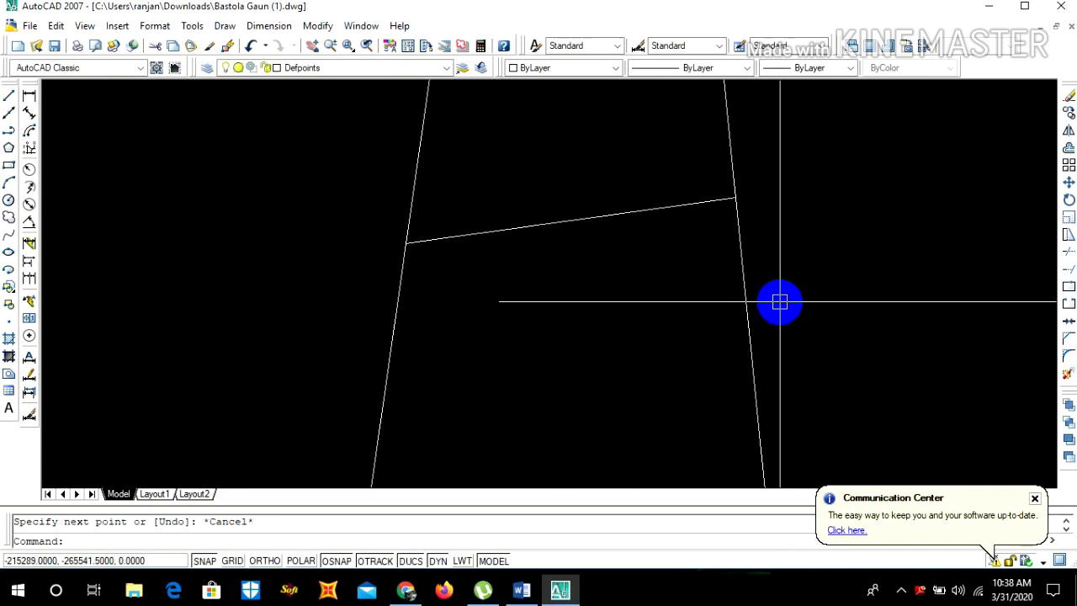
Offset the sloping line 75 units downward to form a thin band across the wall
type("o")
key("Return")
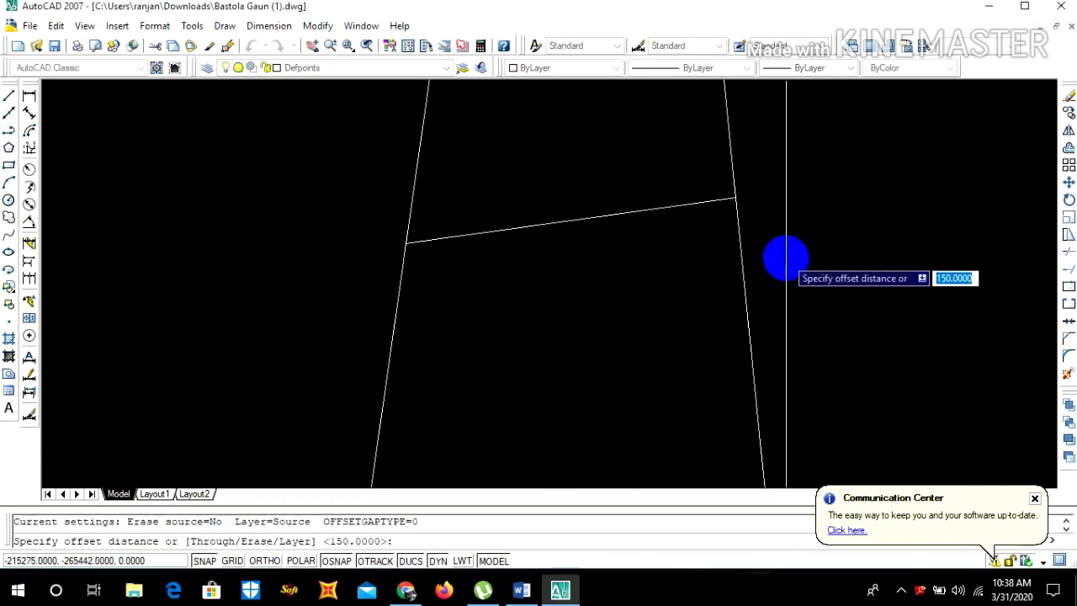
type("75")
key("Return")
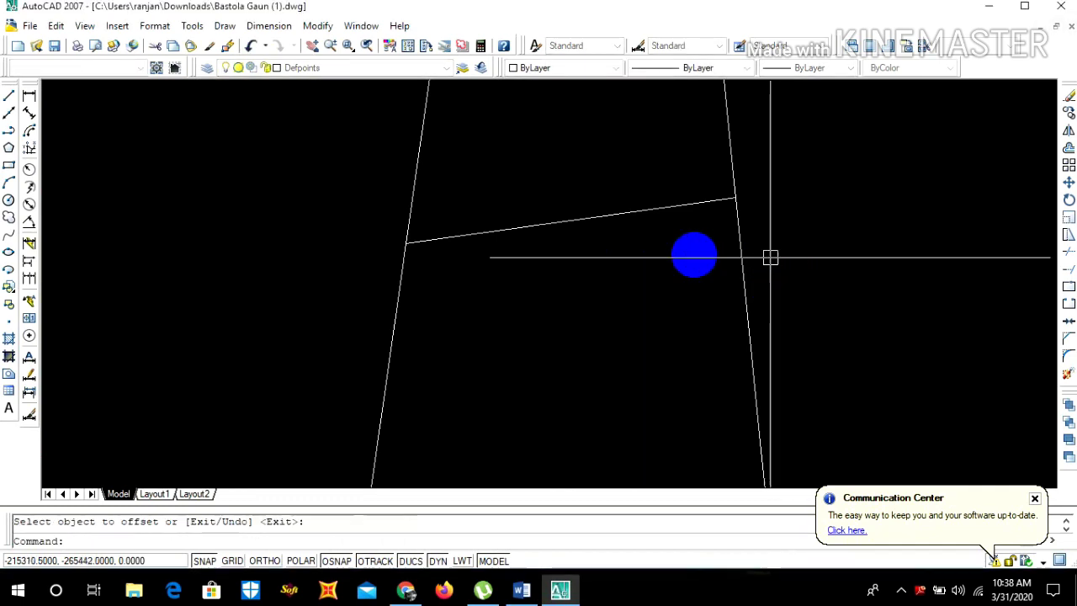
key("Return")
key("Escape")
scroll(699, 260, "down", 3)
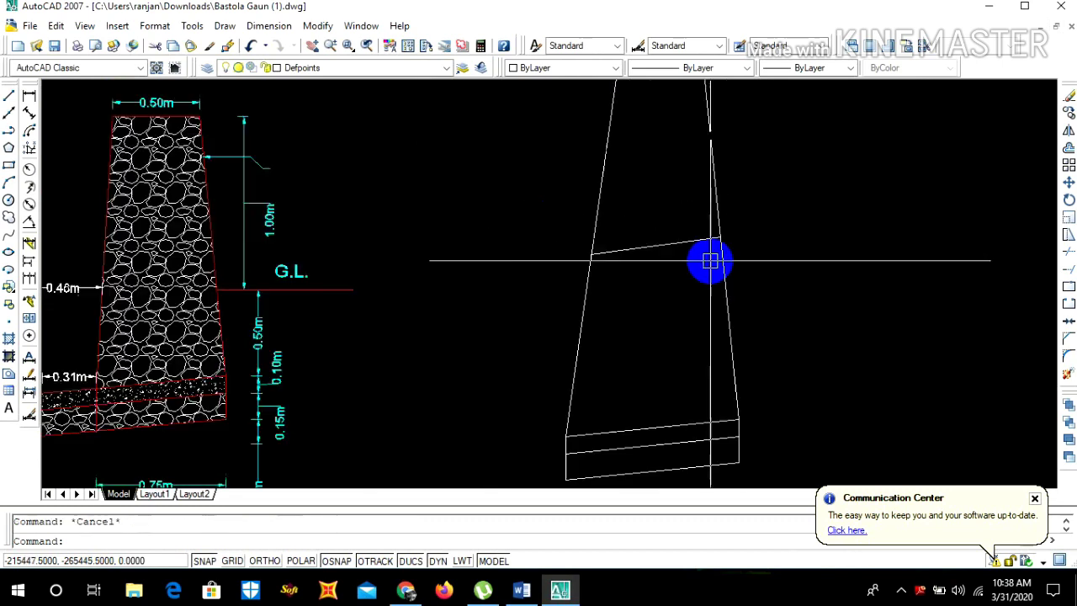
scroll(623, 257, "up", 6)
scroll(854, 264, "down", 4)
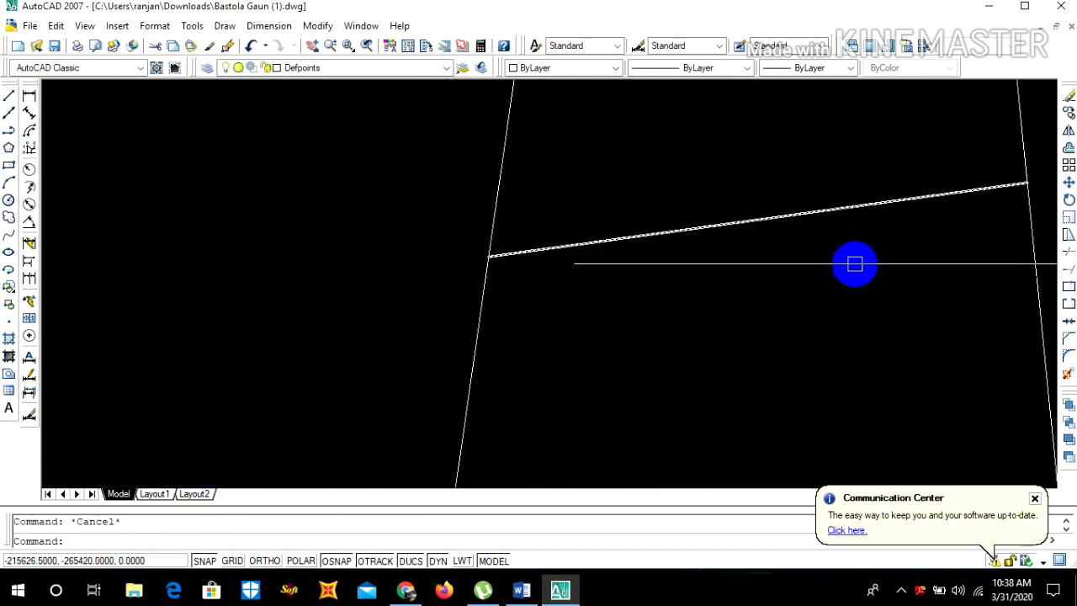
type("o")
key("Return")
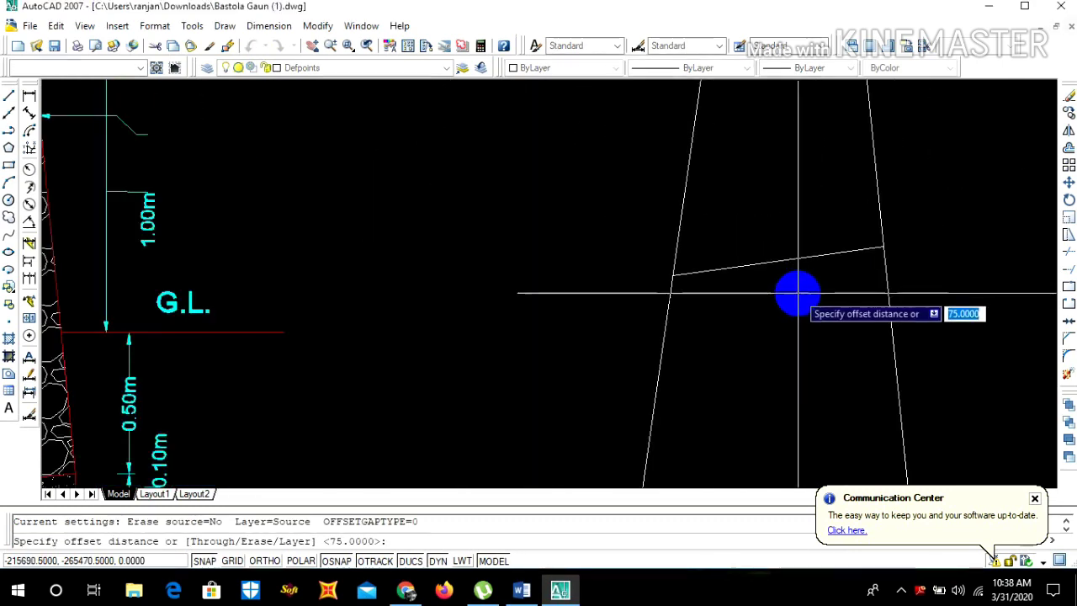
type("75")
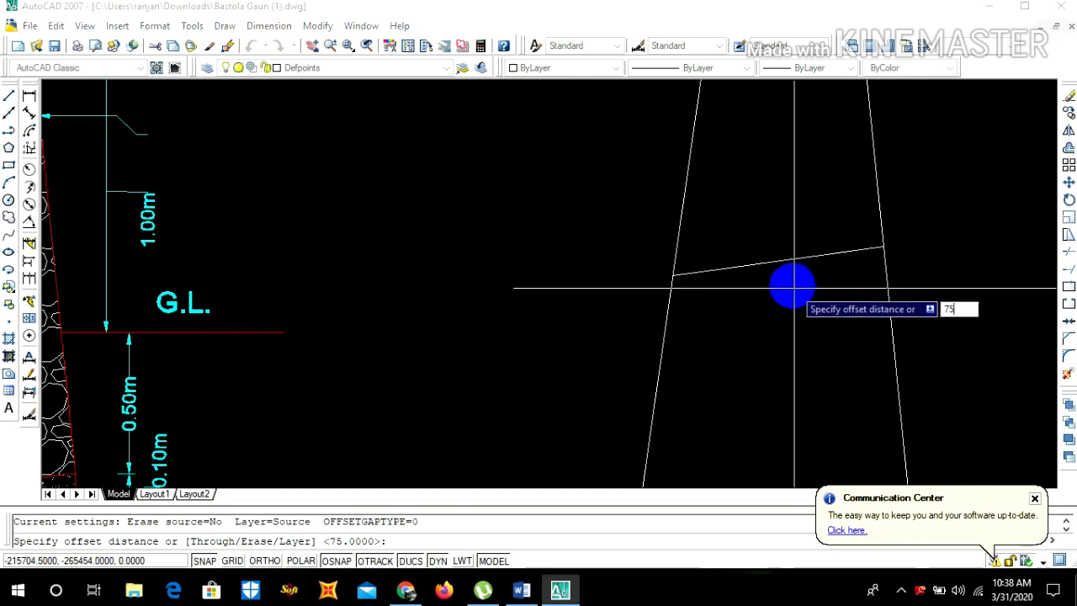
key("Return")
left_click(776, 259)
left_click(723, 292)
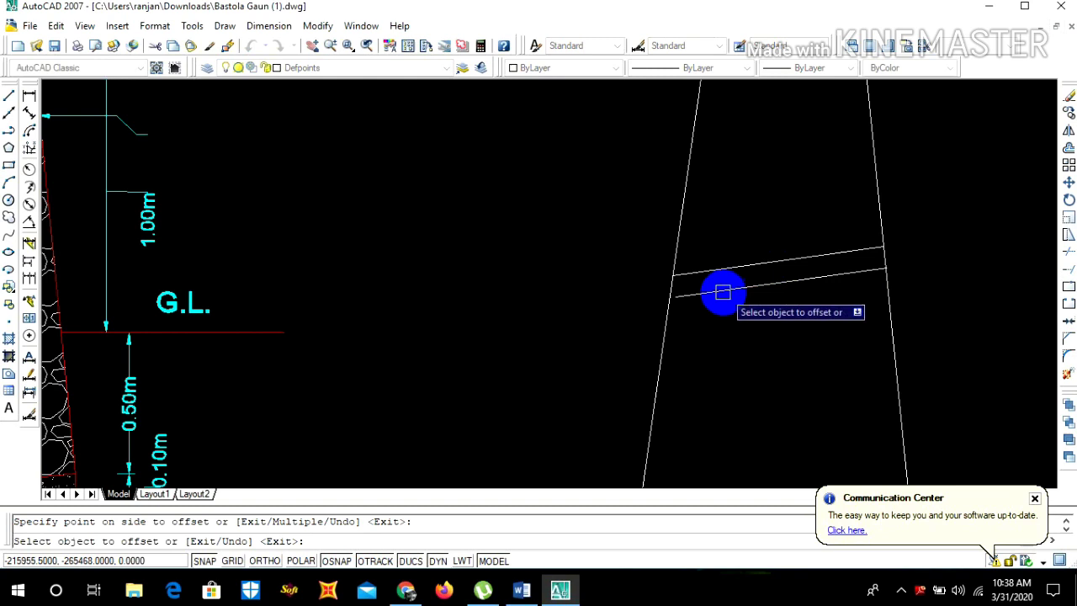
scroll(720, 296, "up", 2)
key("Escape")
Start a trim, cancel it, then minimize the AutoCAD window to the desktop
type("tr")
key("Return")
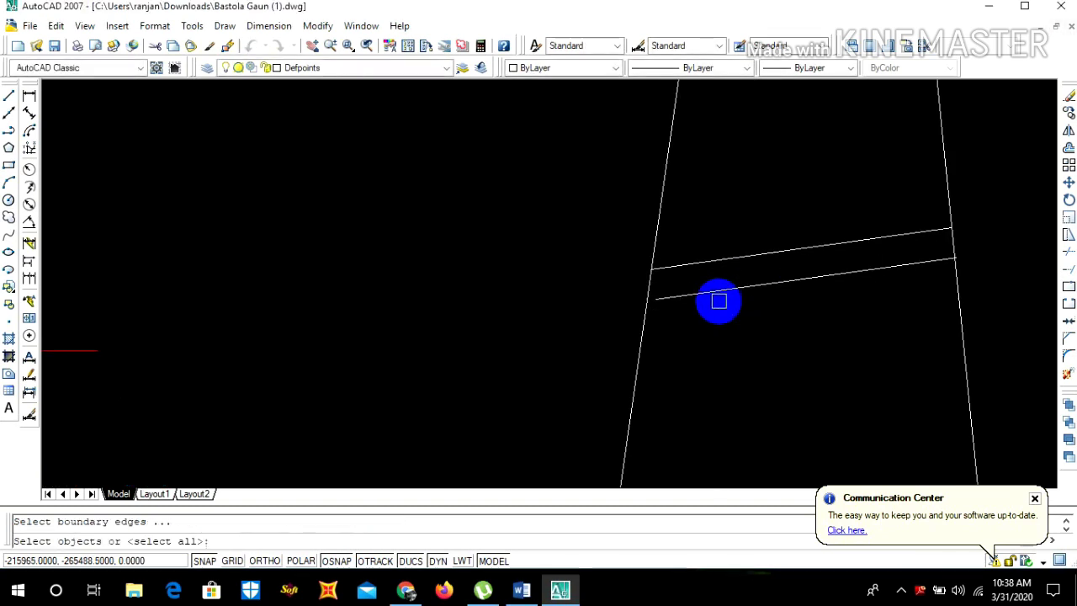
key("Return")
scroll(690, 301, "down", 3)
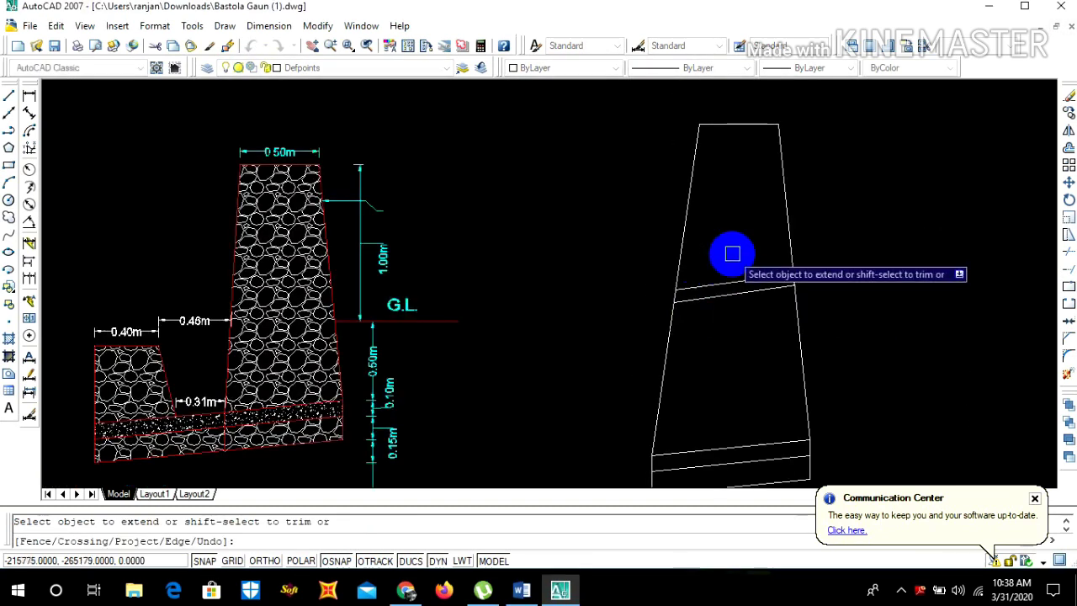
scroll(732, 254, "down", 2)
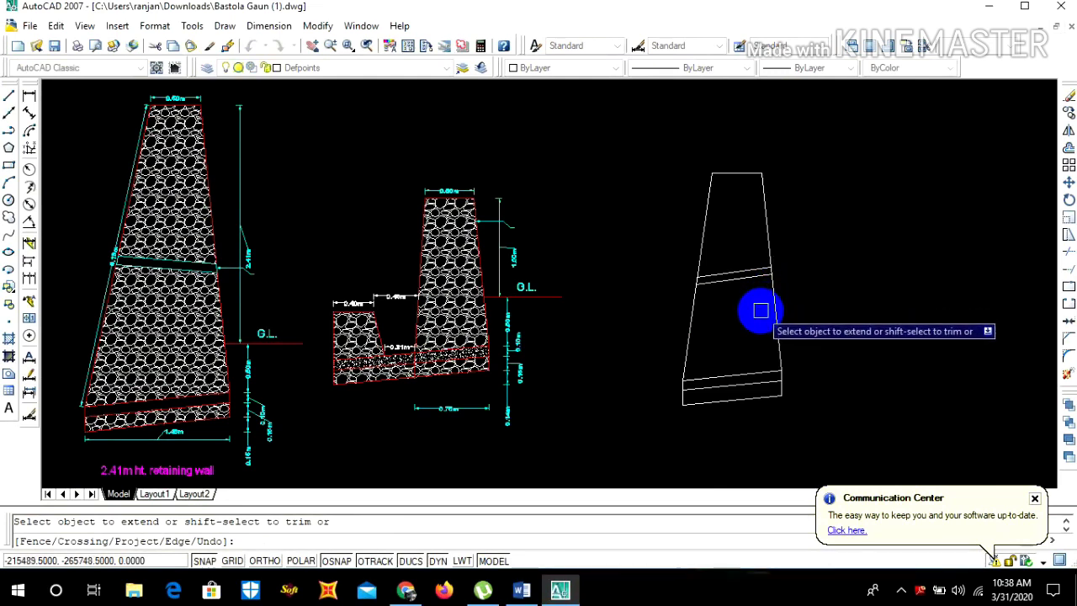
key("Escape")
scroll(740, 211, "down", 3)
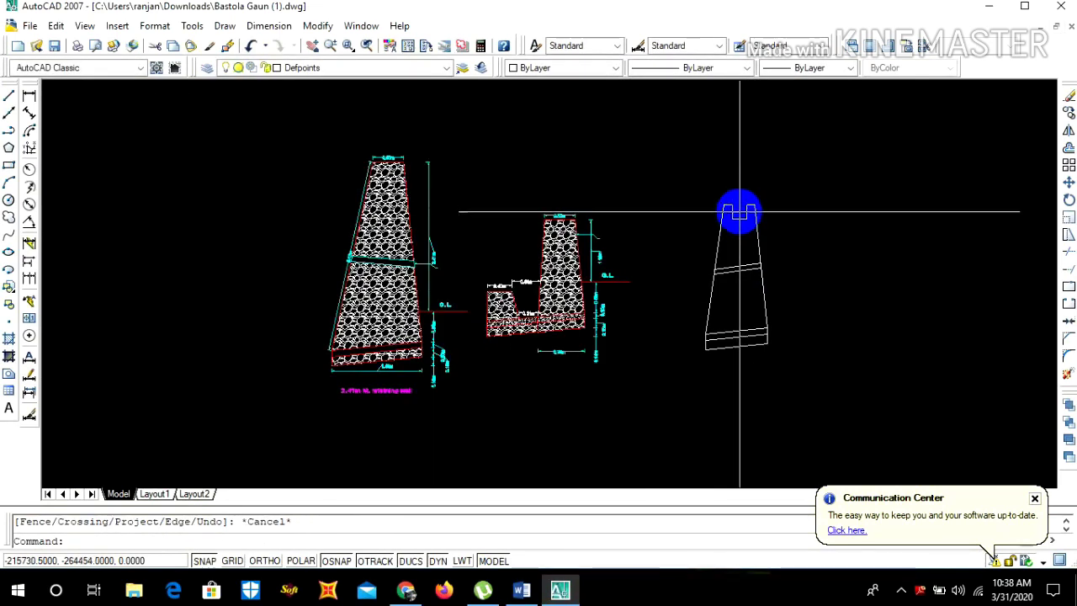
scroll(741, 219, "up", 2)
scroll(731, 174, "down", 2)
scroll(729, 193, "up", 3)
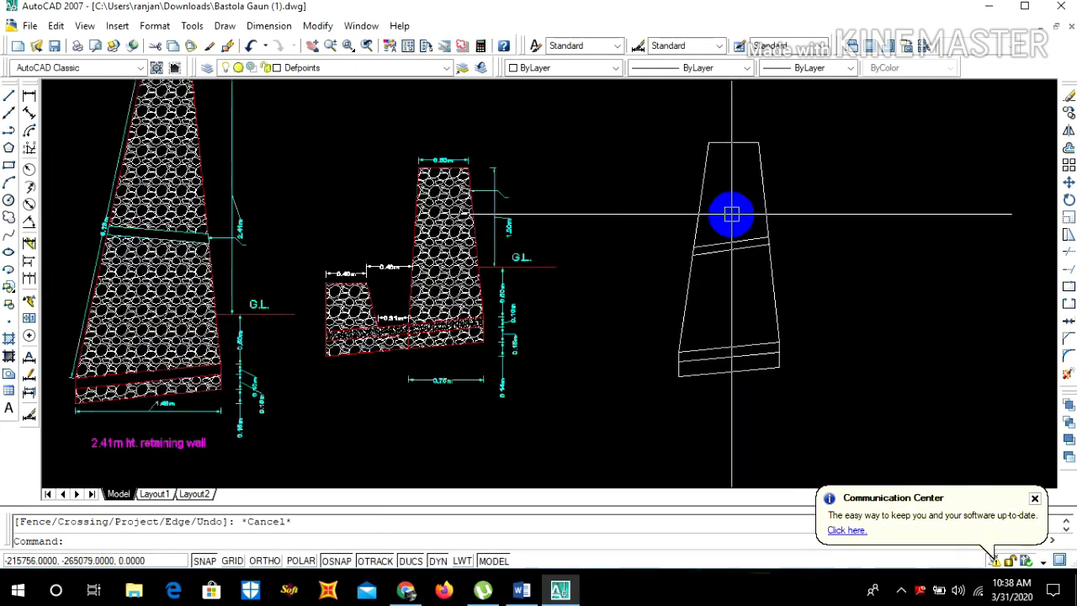
left_click(988, 11)
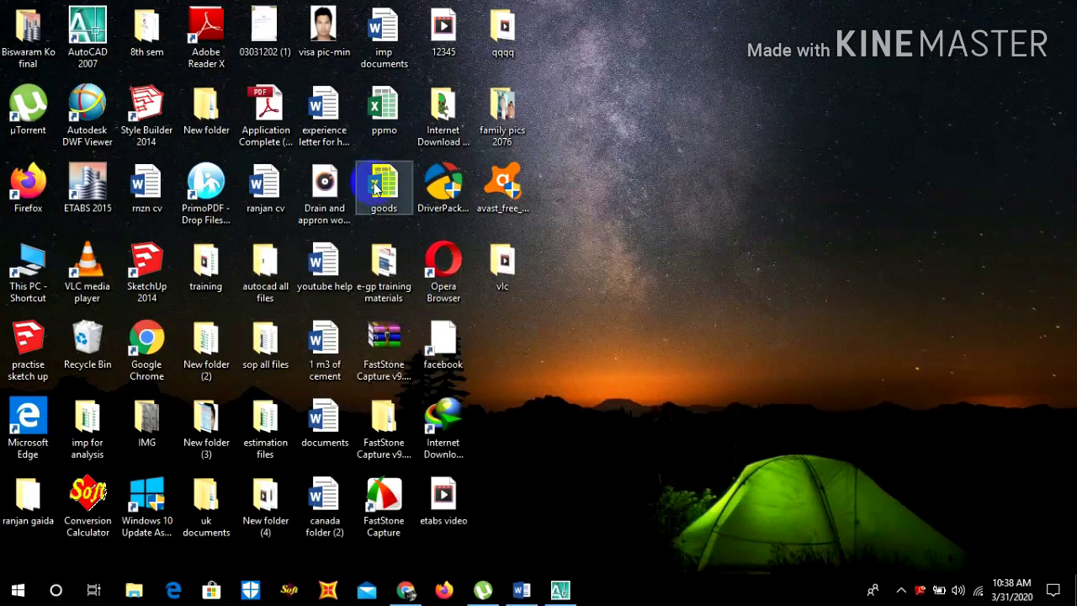
left_click(524, 590)
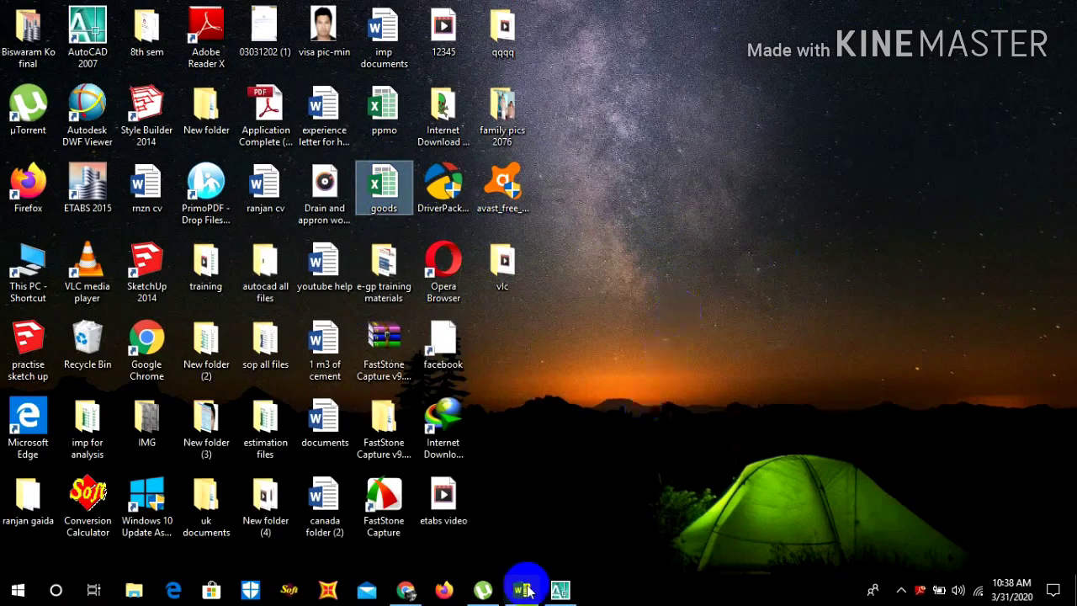
Hatch the top, middle and bottom wall regions with ANSI31, leaving both thin bands empty
left_click(561, 590)
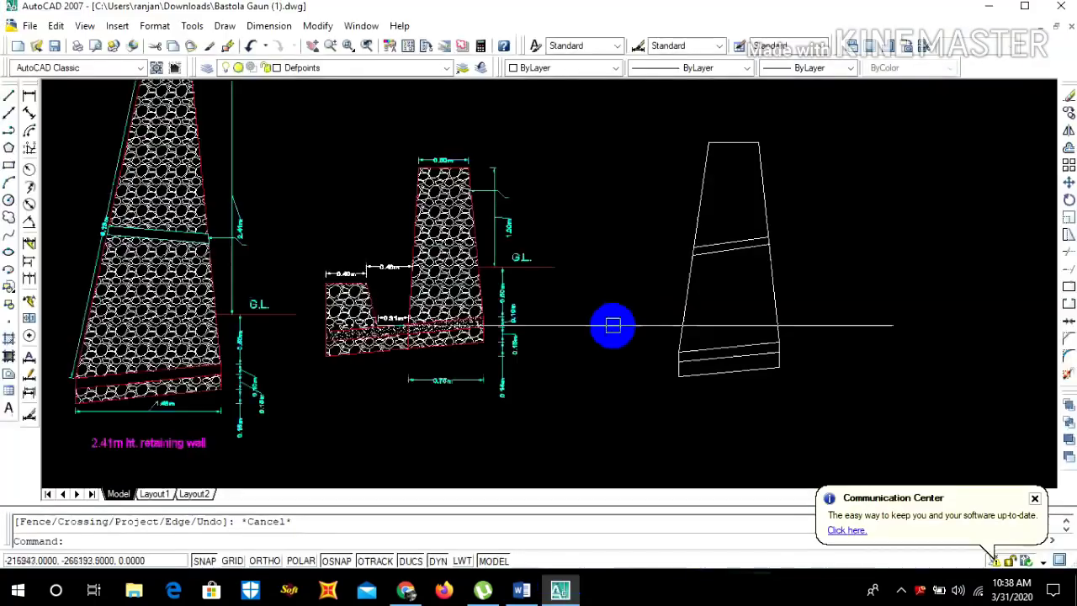
scroll(640, 294, "down", 2)
scroll(692, 247, "up", 3)
scroll(704, 247, "down", 2)
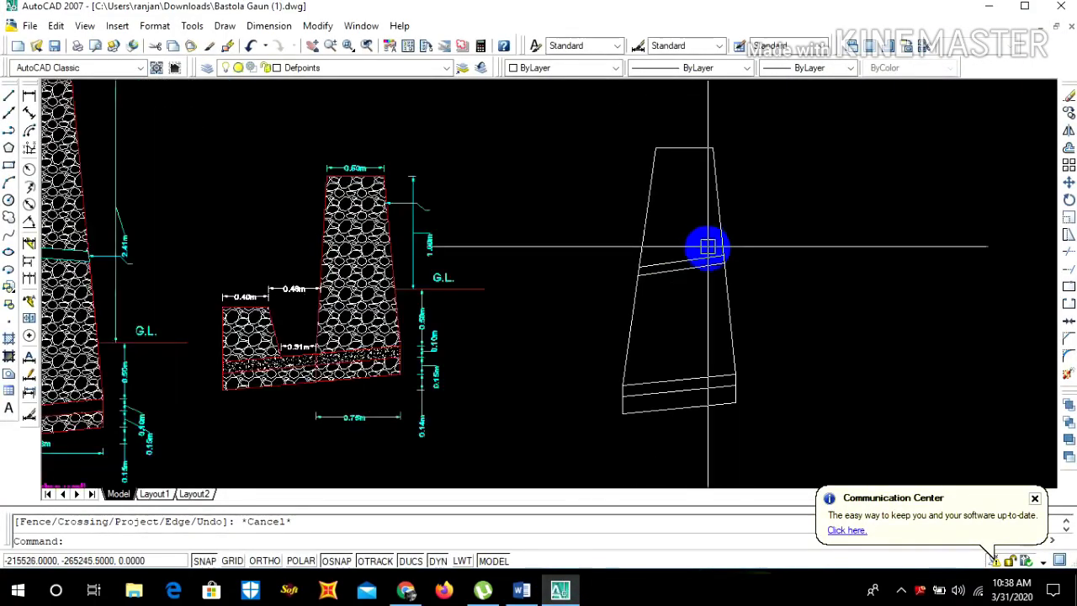
key("Escape")
type("h")
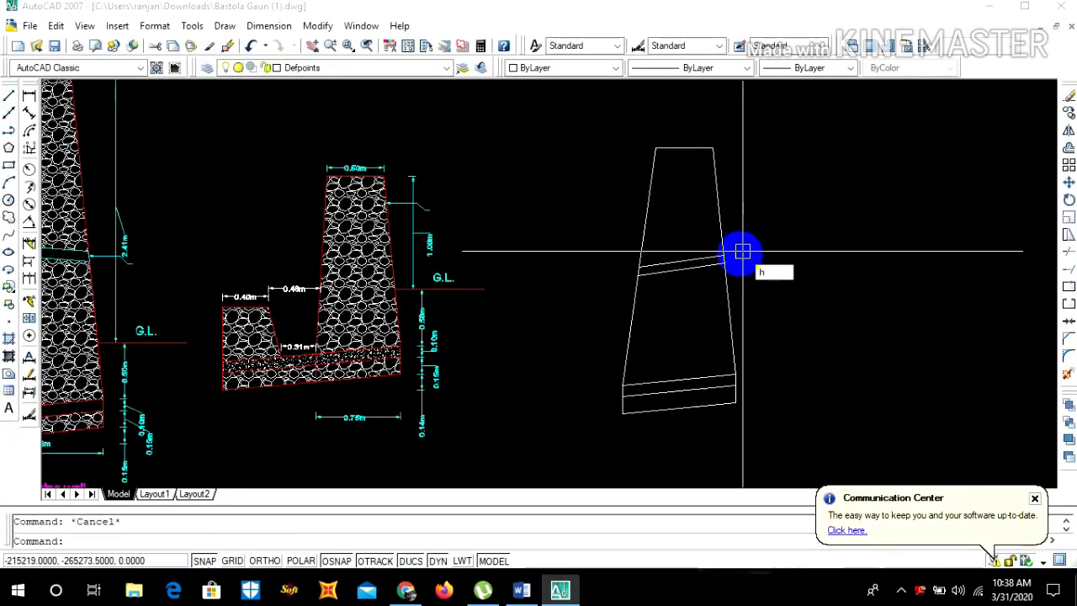
key("Return")
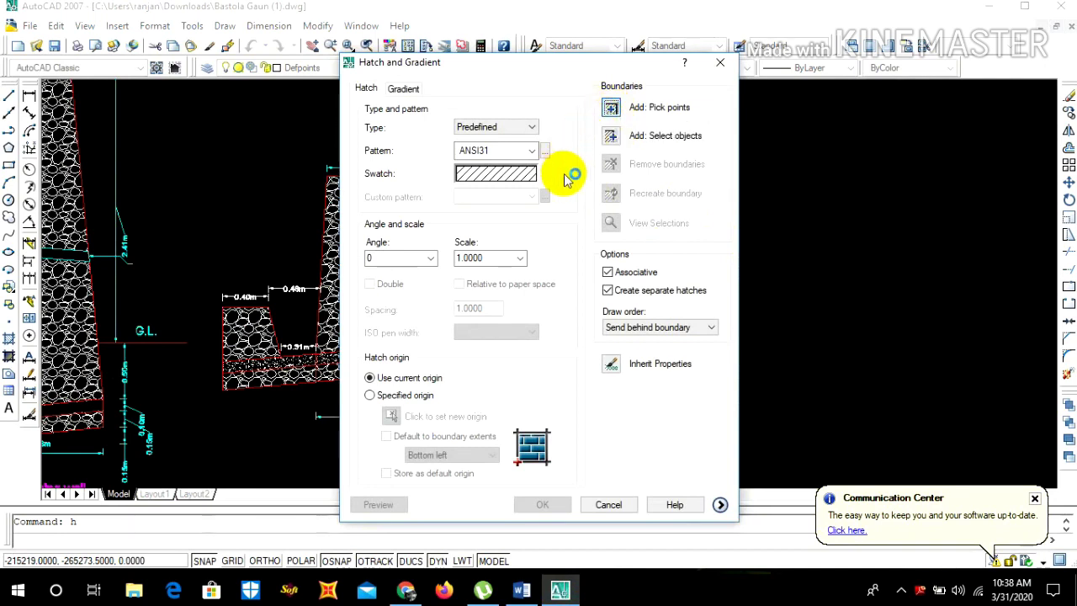
left_click(610, 107)
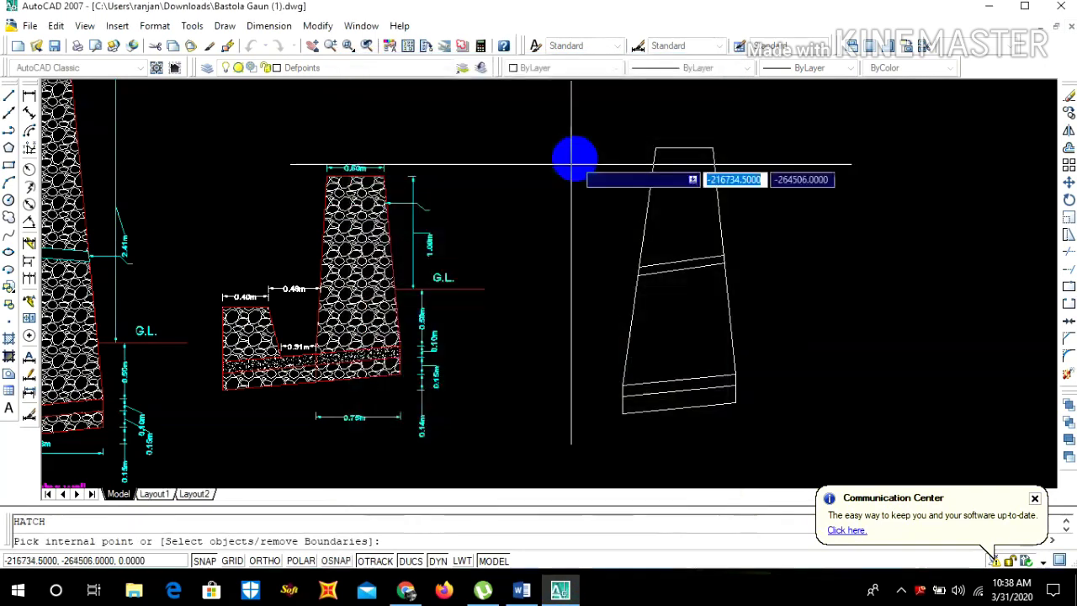
left_click(695, 202)
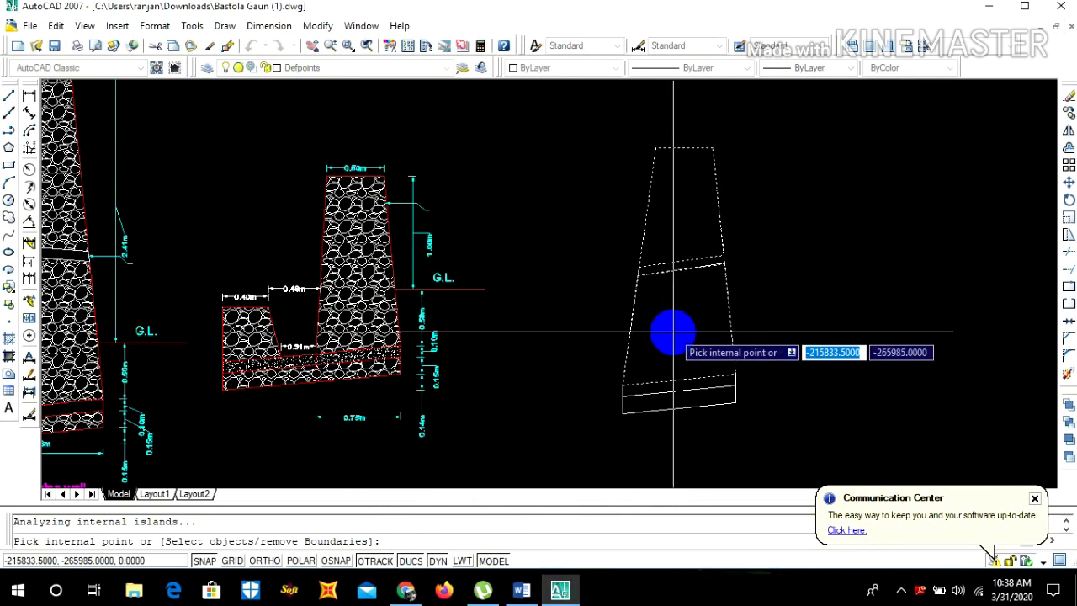
scroll(690, 345, "down", 2)
scroll(686, 353, "up", 3)
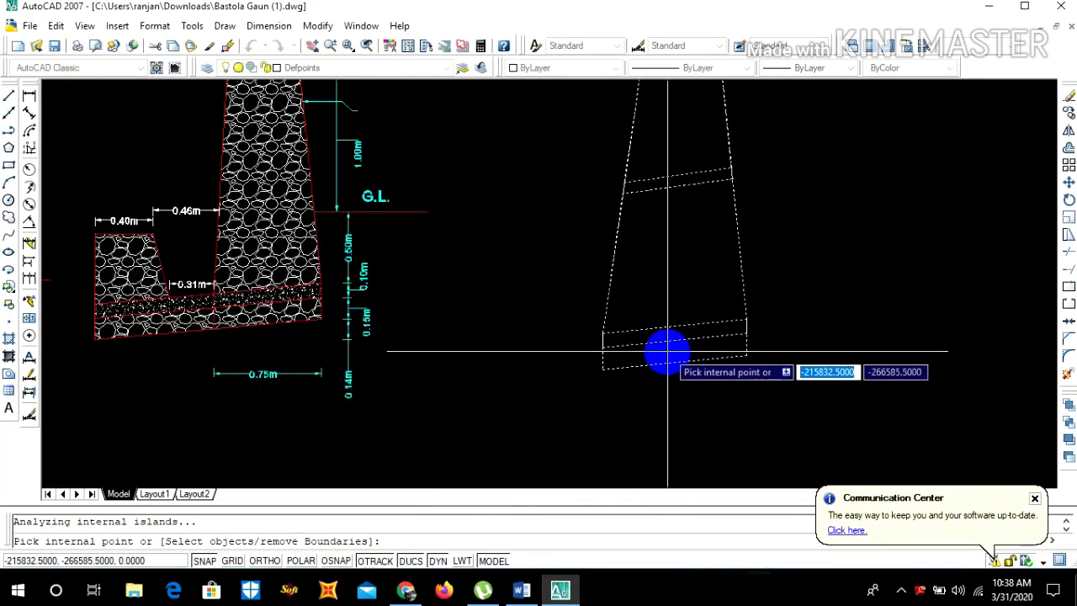
right_click(667, 352)
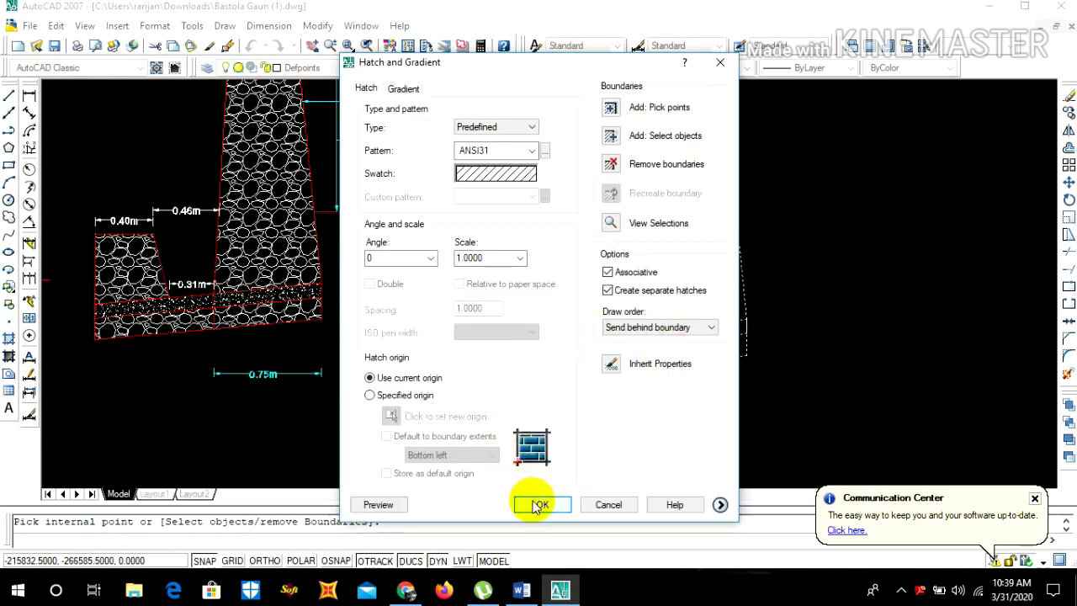
left_click(540, 505)
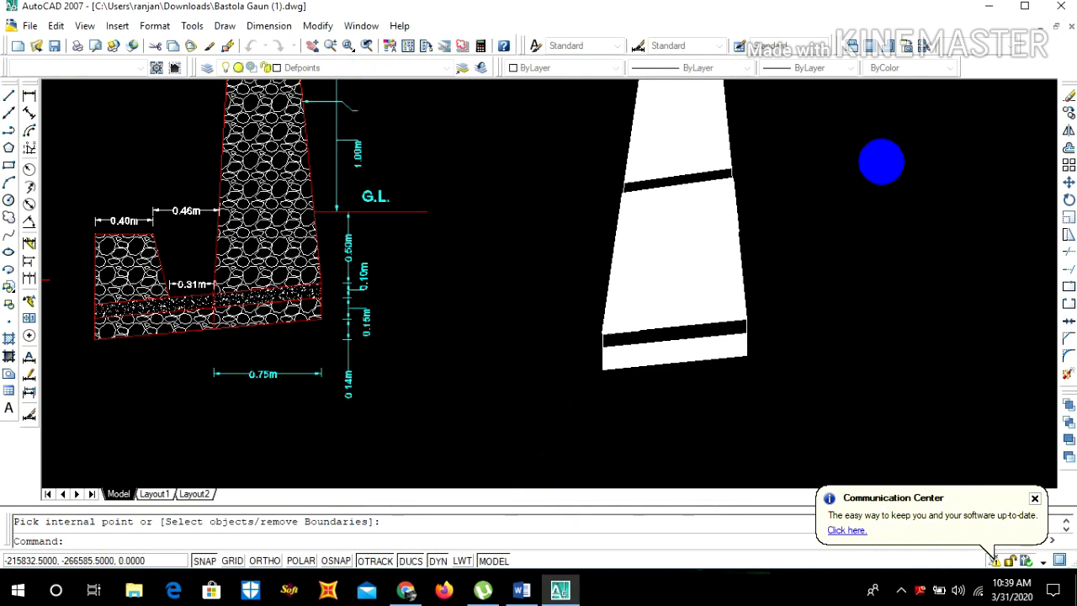
Match the stone masonry hatch onto the white band and top region of the right section
scroll(390, 94, "down", 2)
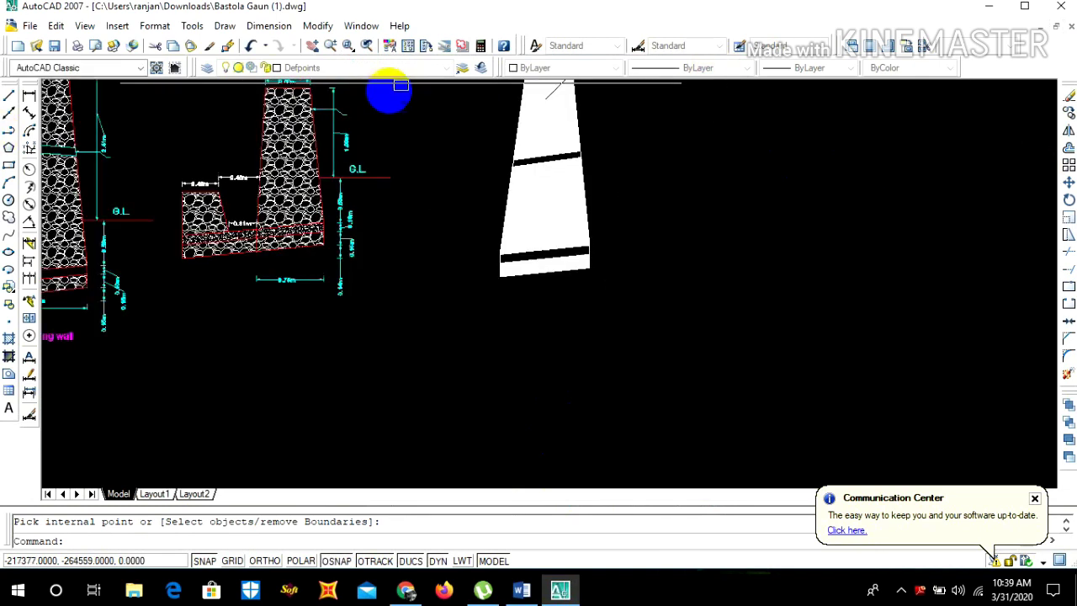
scroll(664, 250, "down", 4)
scroll(575, 210, "up", 5)
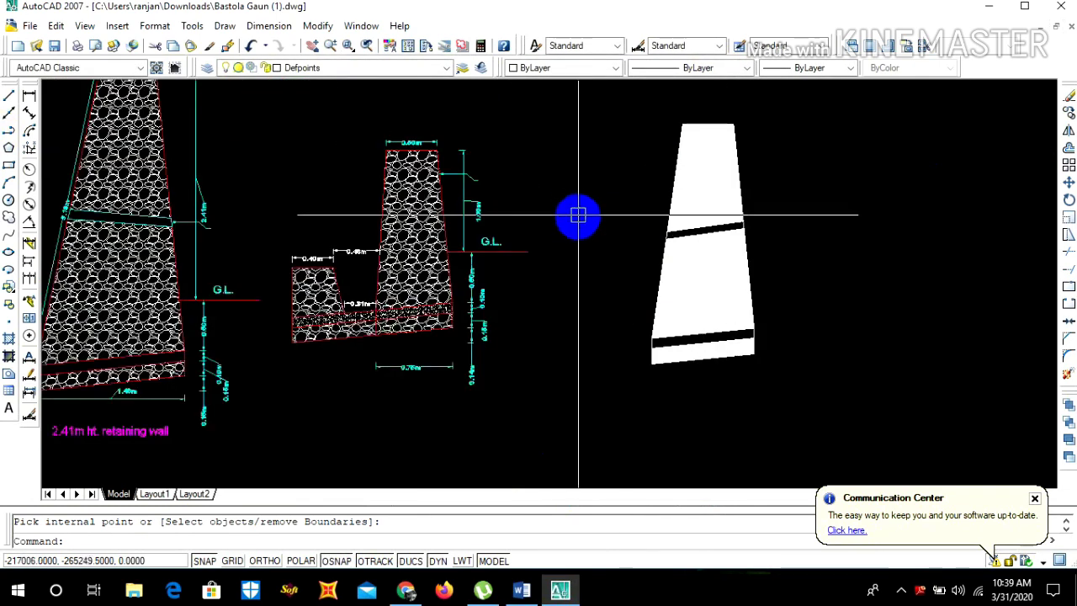
type("ma")
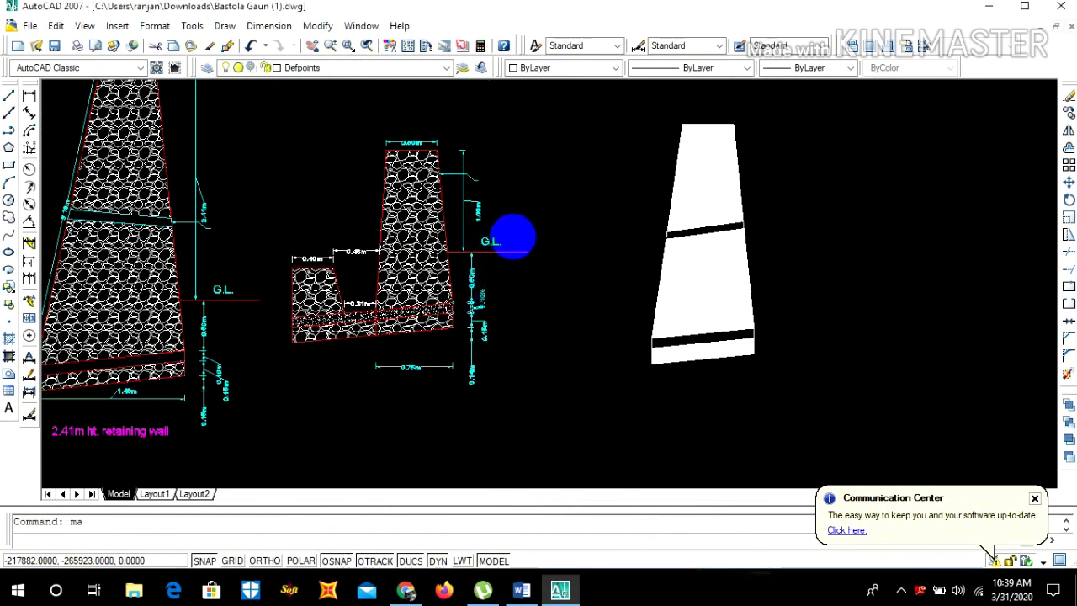
key("Return")
scroll(512, 235, "up", 3)
left_click(370, 192)
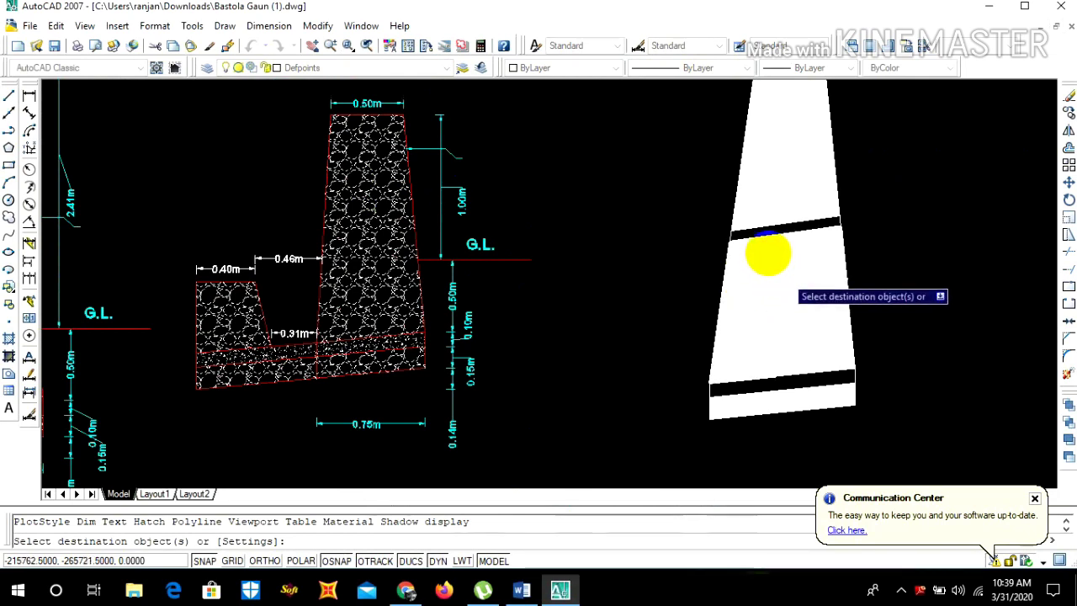
left_click(767, 255)
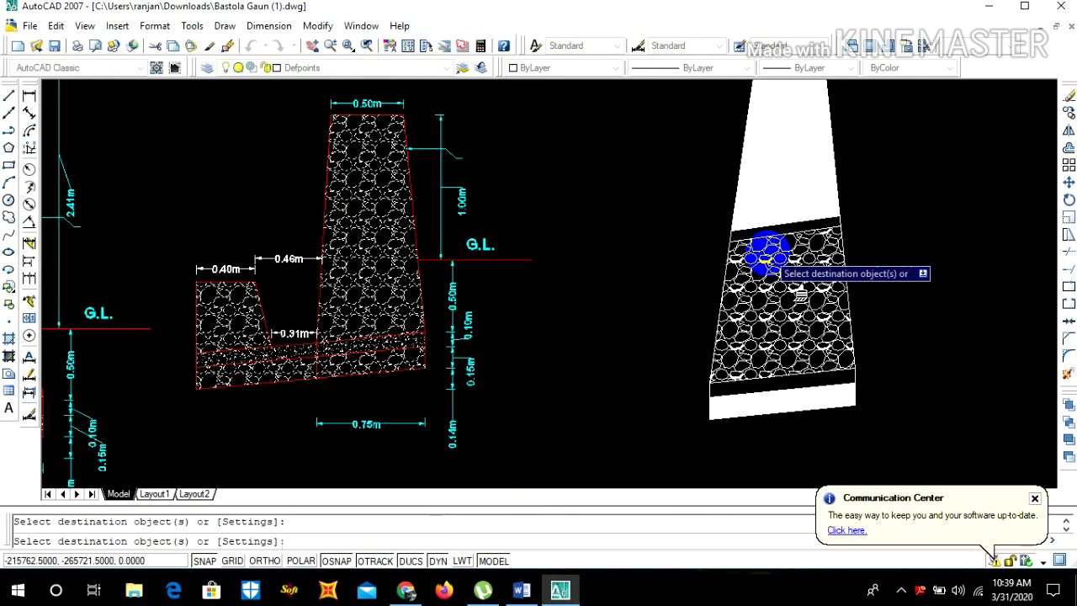
left_click(770, 256)
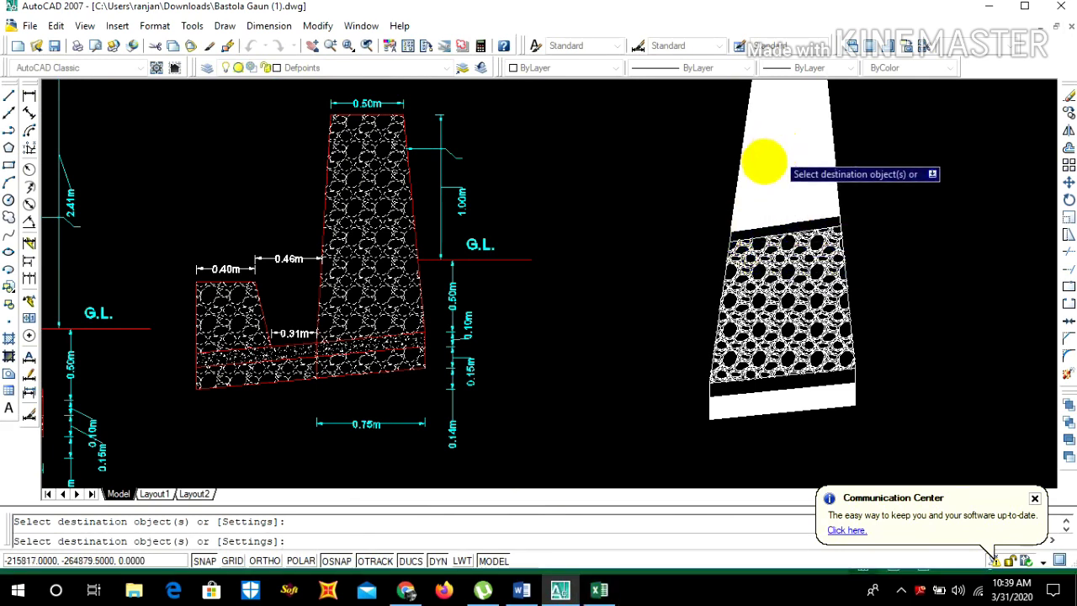
left_click(756, 171)
Dismiss Excel's Office activation notice and minimize the workbook
scroll(762, 378, "down", 3)
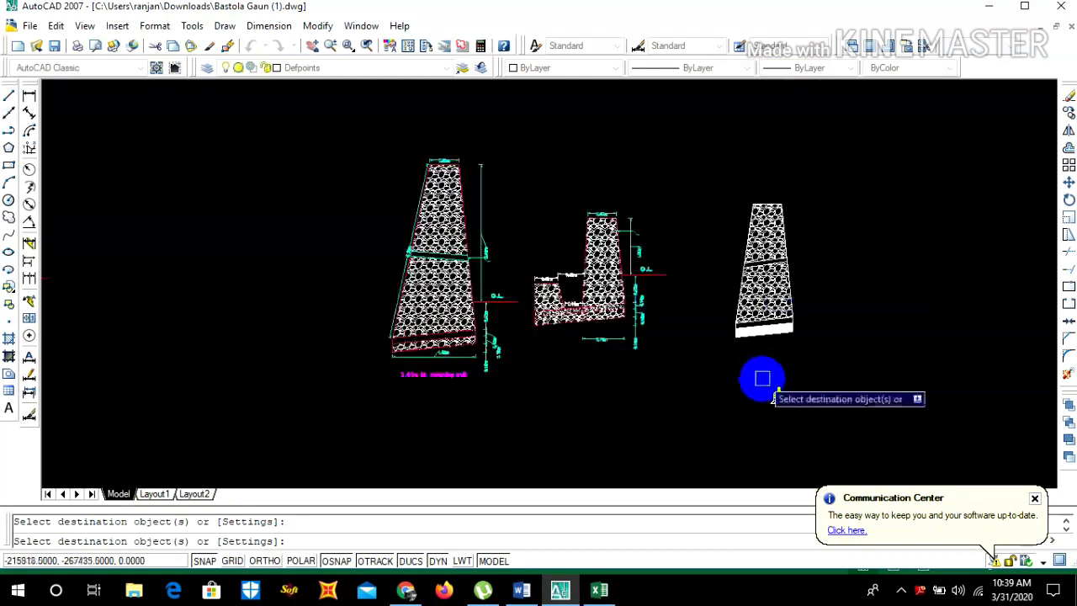
scroll(760, 373, "up", 4)
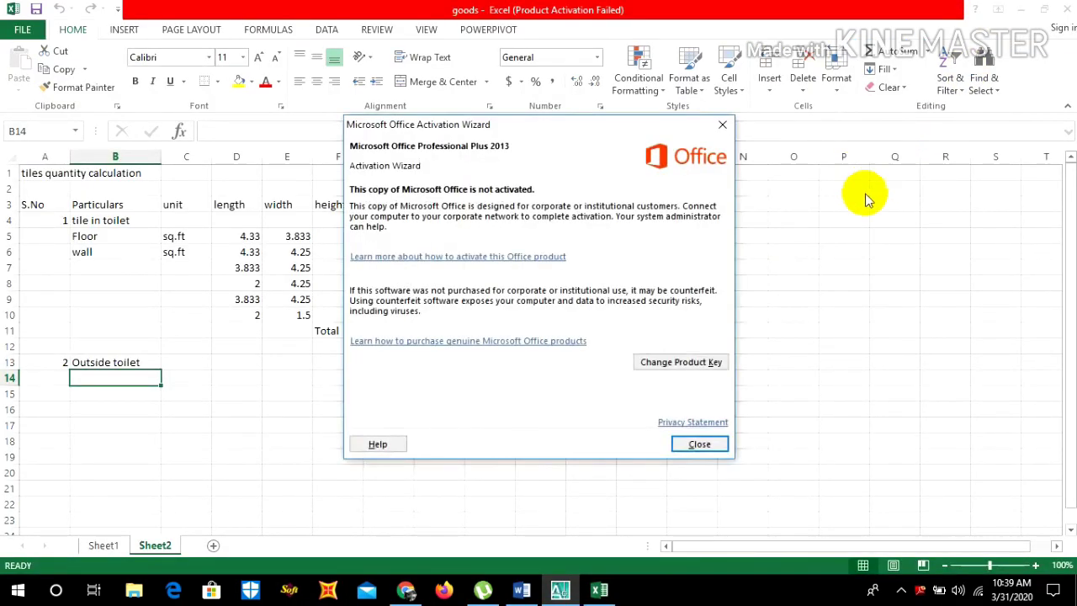
left_click(698, 443)
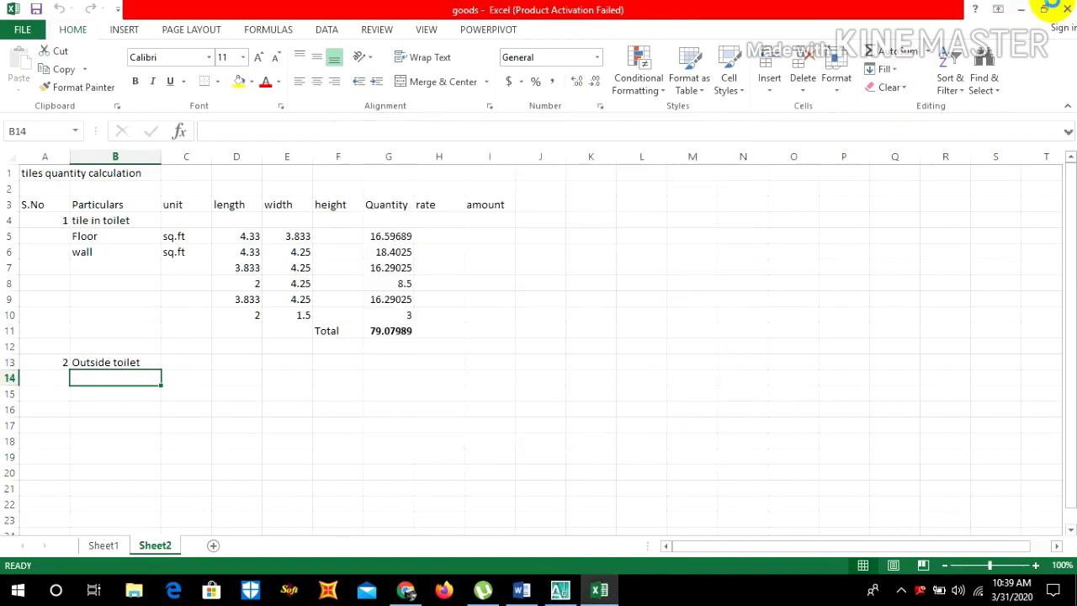
left_click(1024, 12)
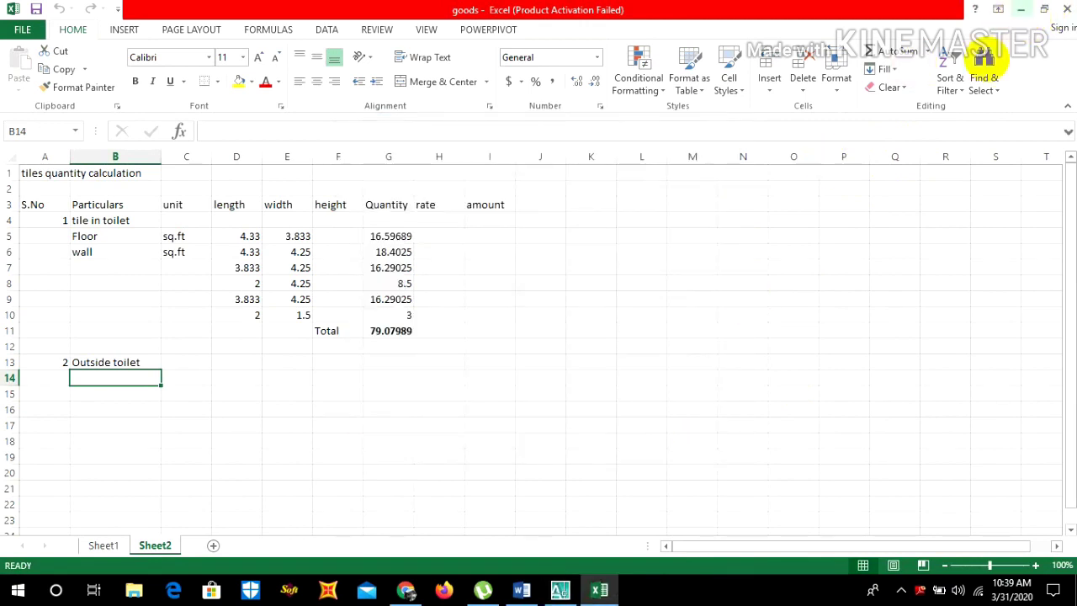
Give the last white band the stone hatch, then hatch the thin band with ANSI31 at scale 2
left_click(739, 238)
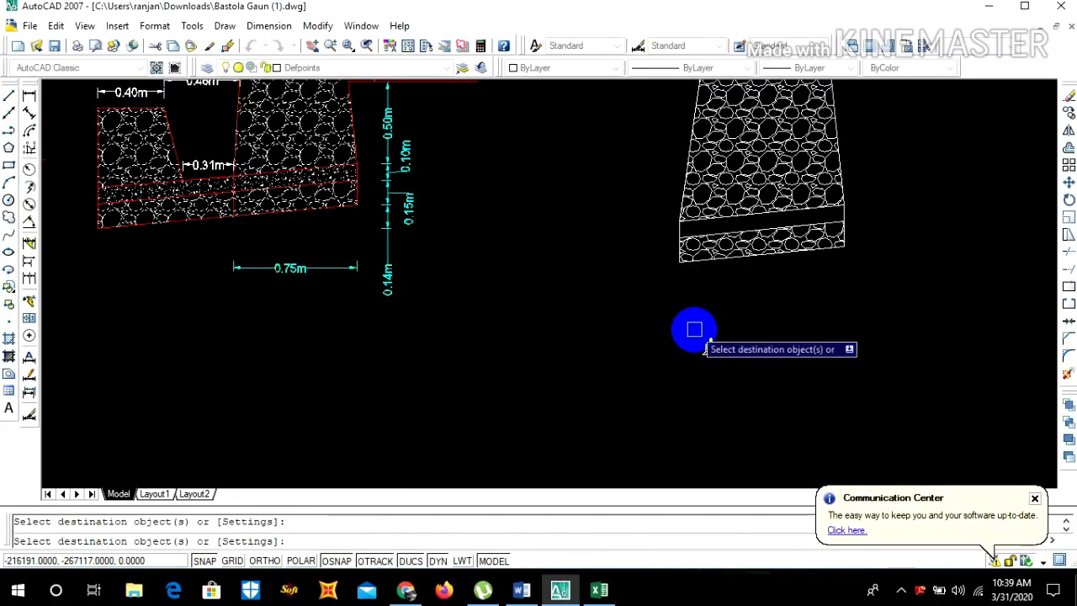
key("Escape")
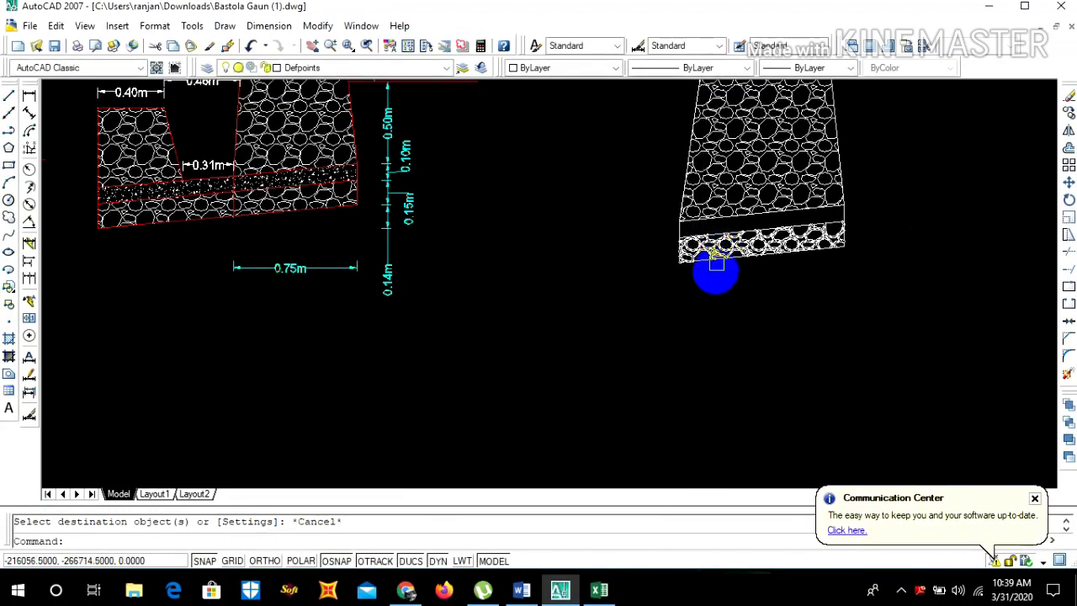
type("h")
key("Return")
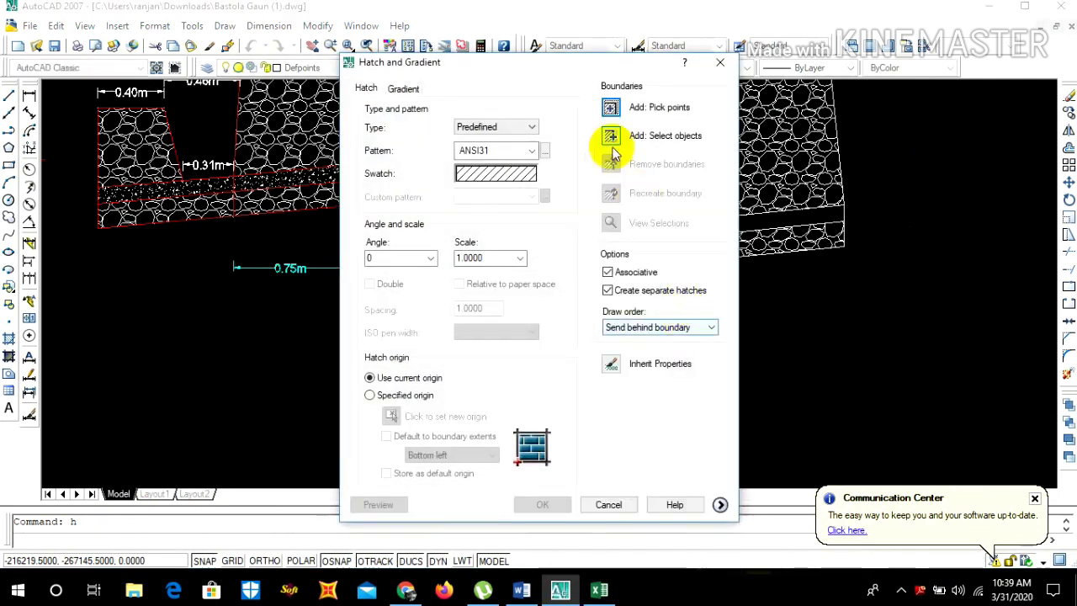
left_click(610, 109)
scroll(673, 193, "up", 5)
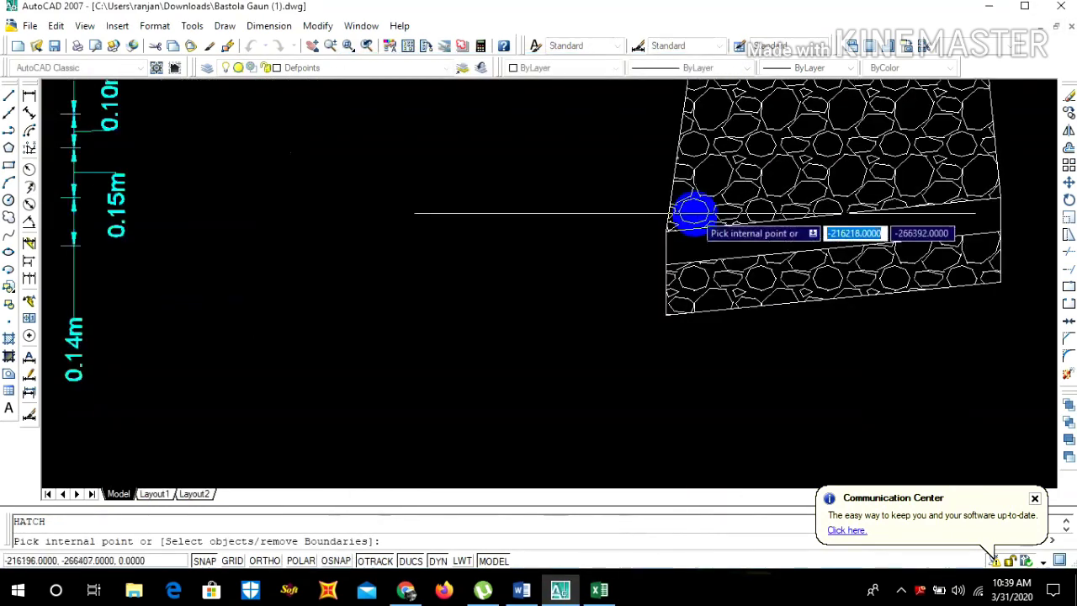
left_click(743, 272)
right_click(741, 260)
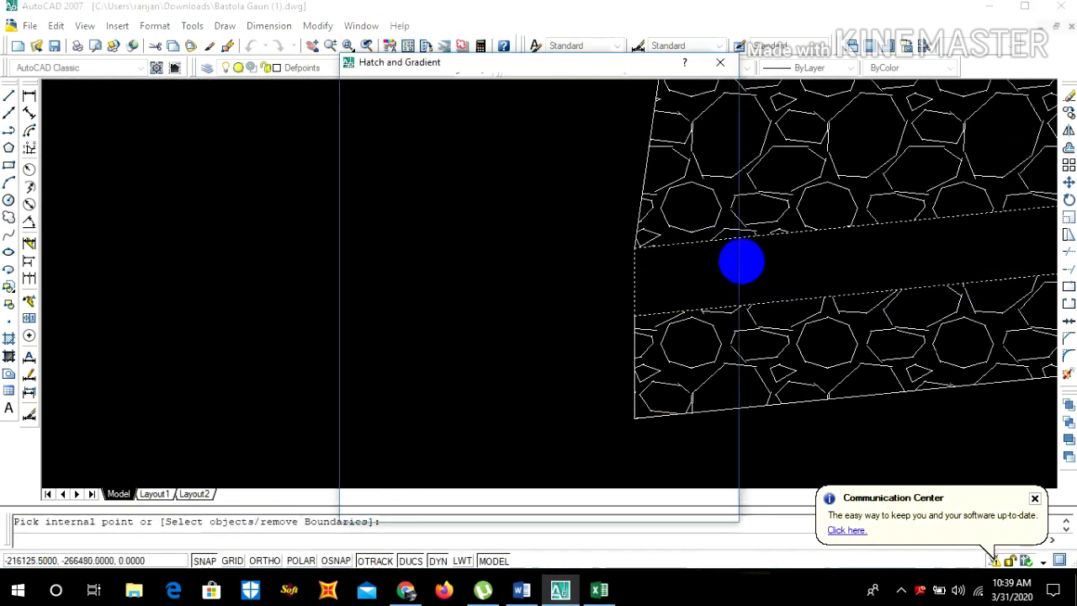
left_click(490, 258)
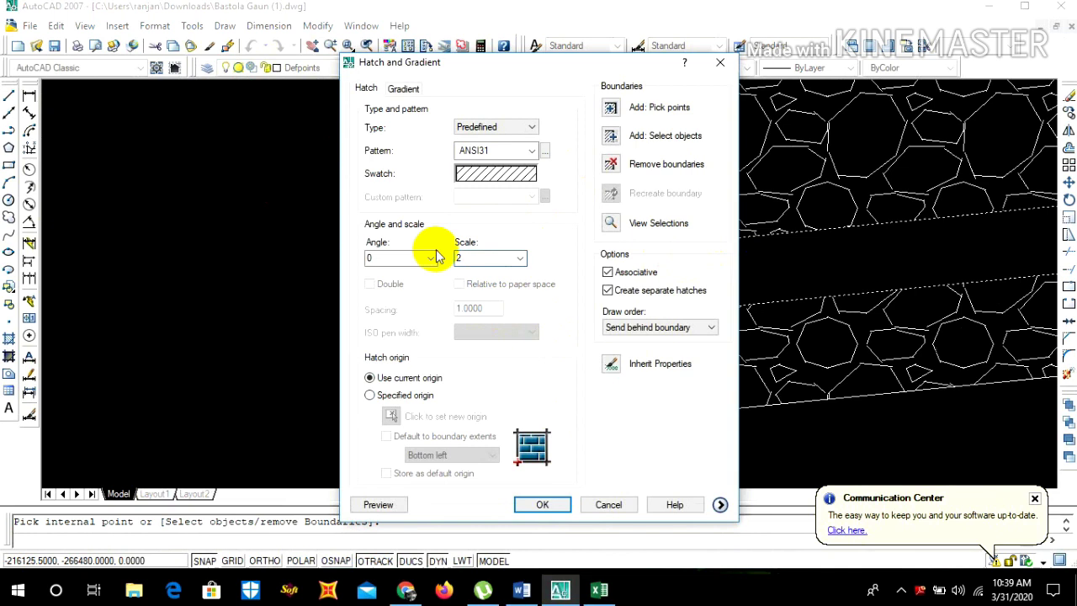
type("2")
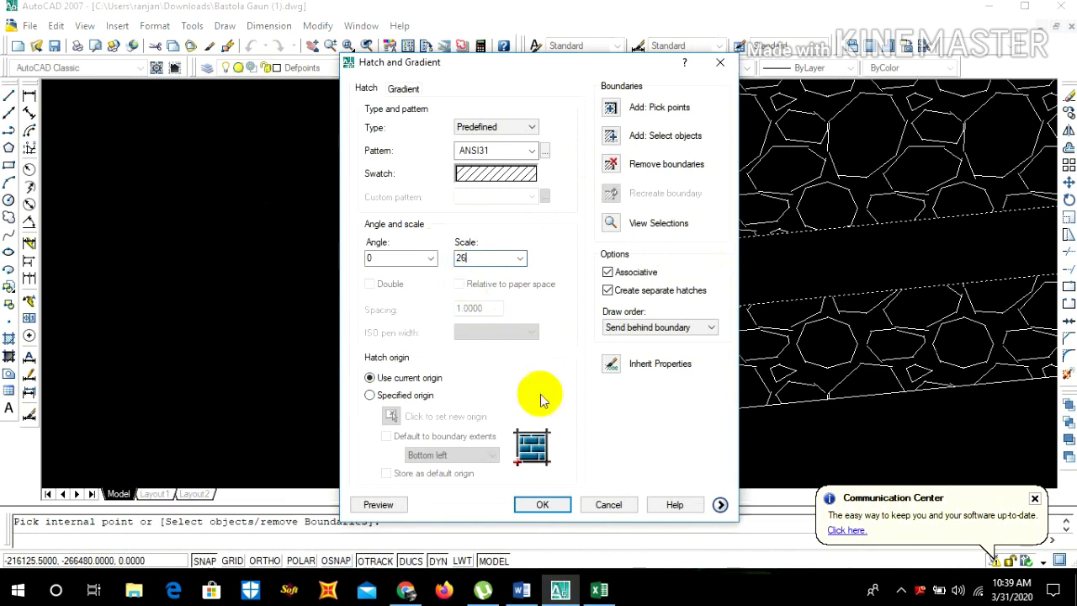
left_click(543, 504)
scroll(521, 265, "down", 3)
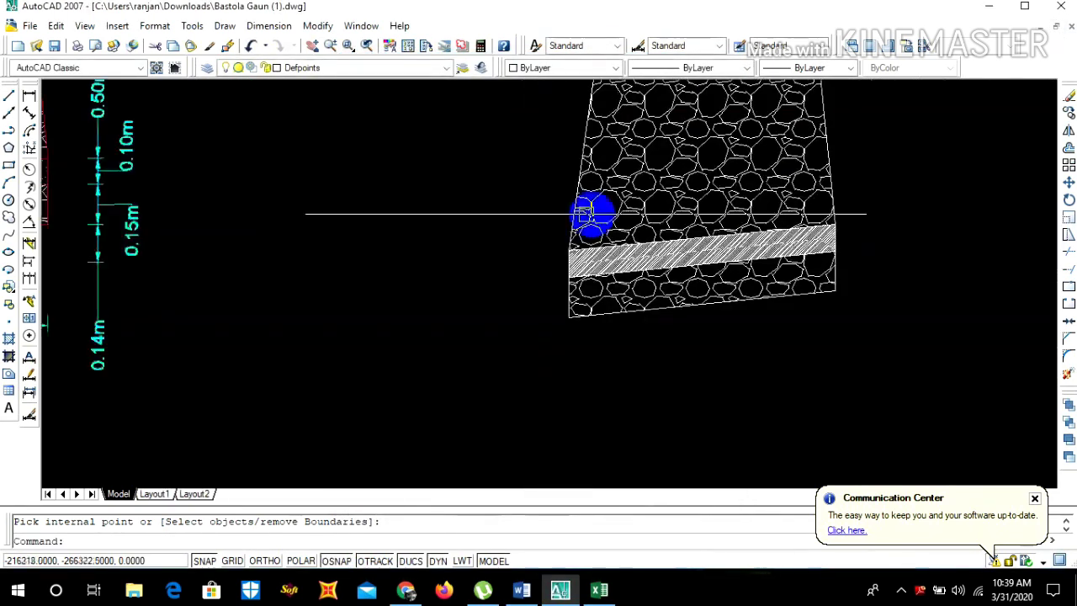
Start a MOVE command and cancel it without moving anything
type("m")
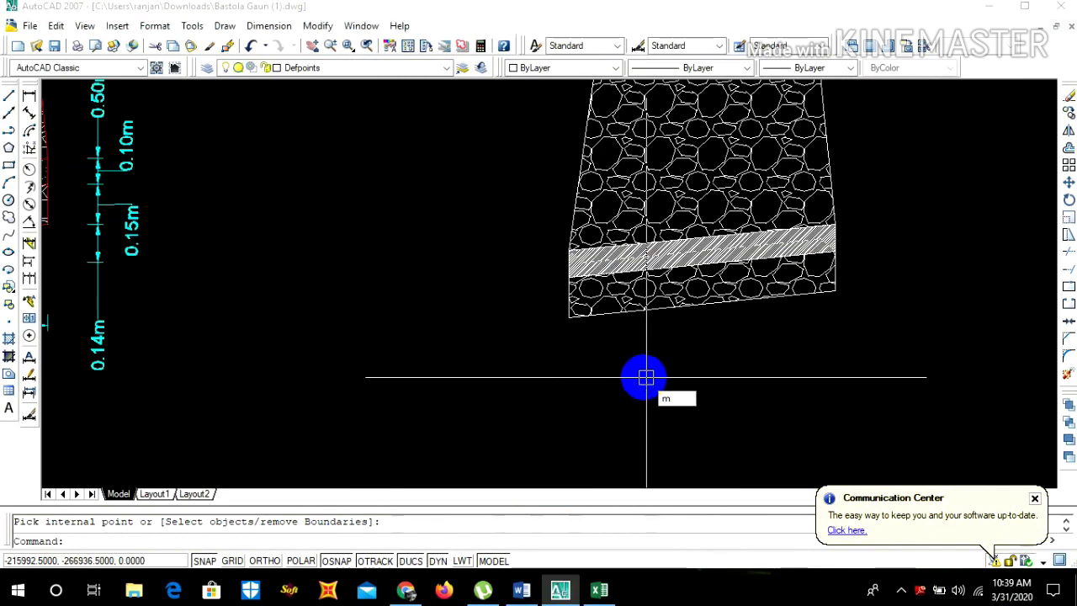
key("Return")
key("Escape")
type("m")
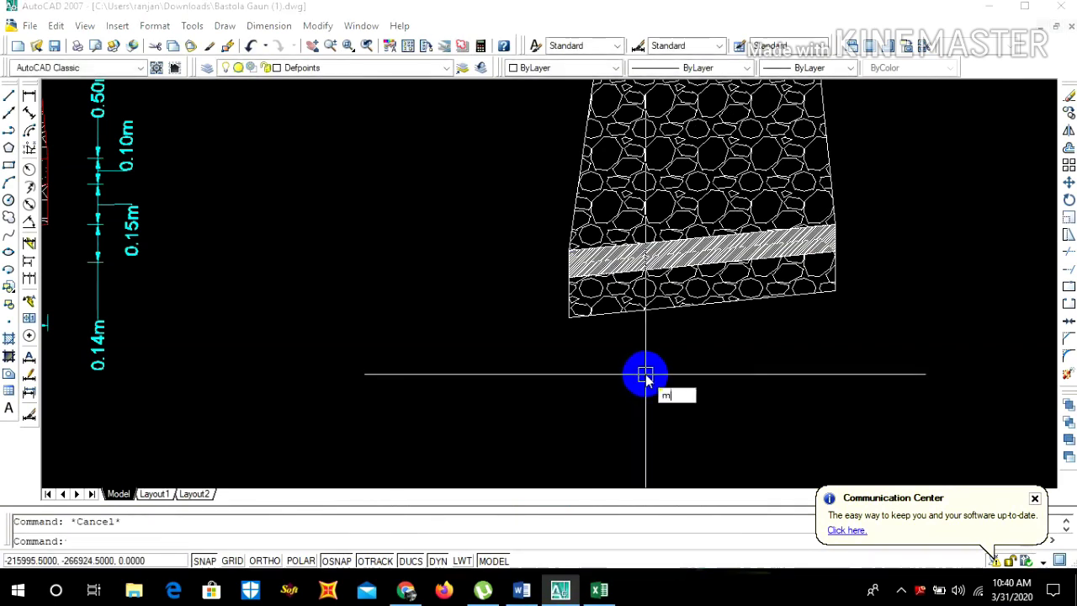
type("a")
key("Return")
Copy the middle section's dotted concrete hatch onto the right section's band
scroll(534, 340, "down", 2)
scroll(418, 306, "up", 5)
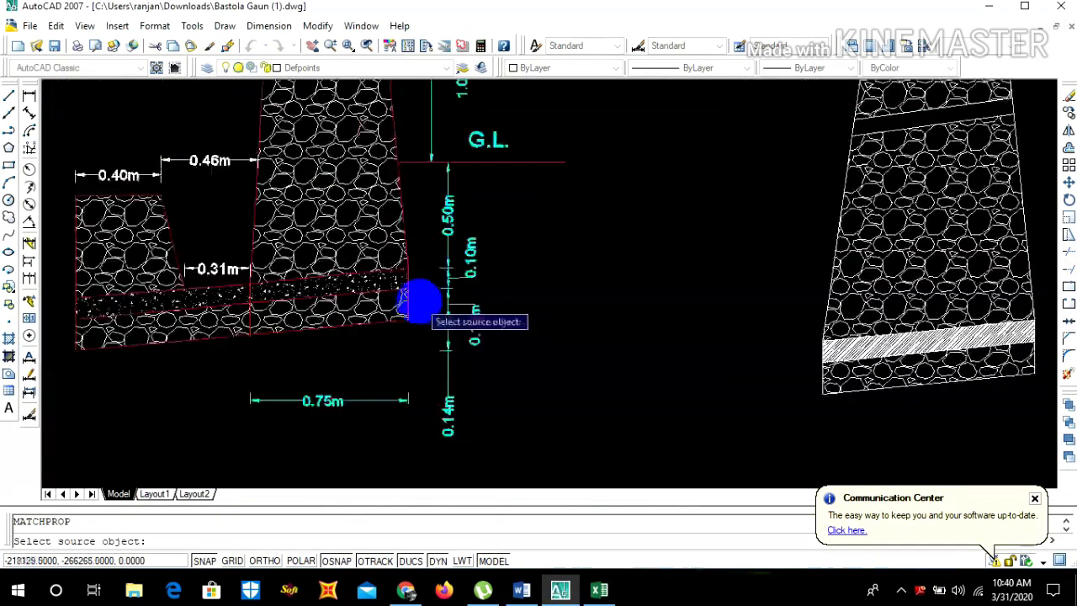
scroll(325, 230, "up", 3)
left_click(335, 192)
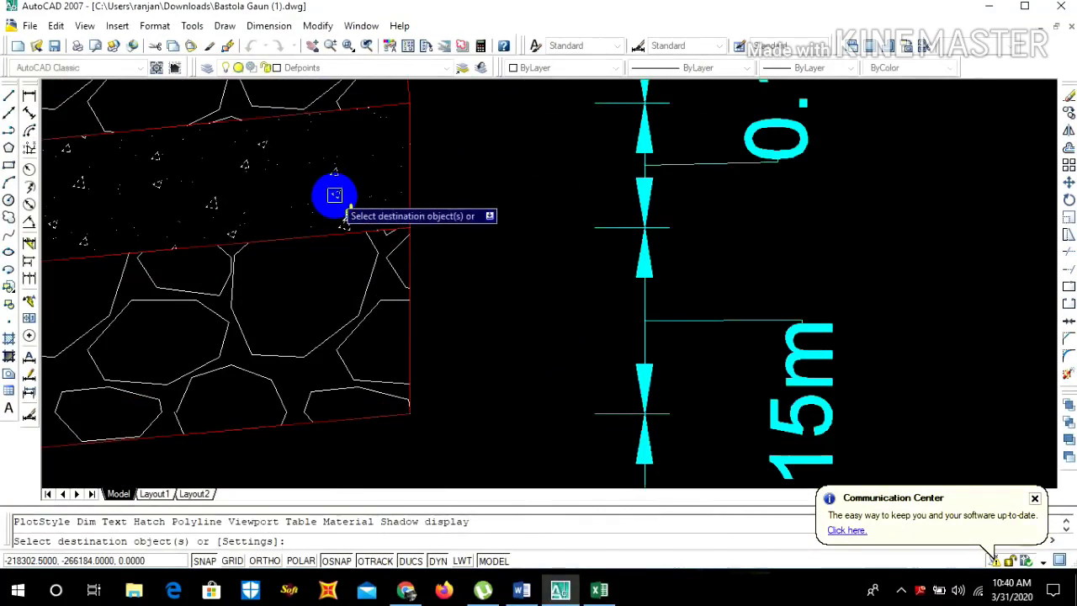
scroll(498, 241, "down", 2)
scroll(497, 241, "down", 4)
scroll(805, 288, "up", 4)
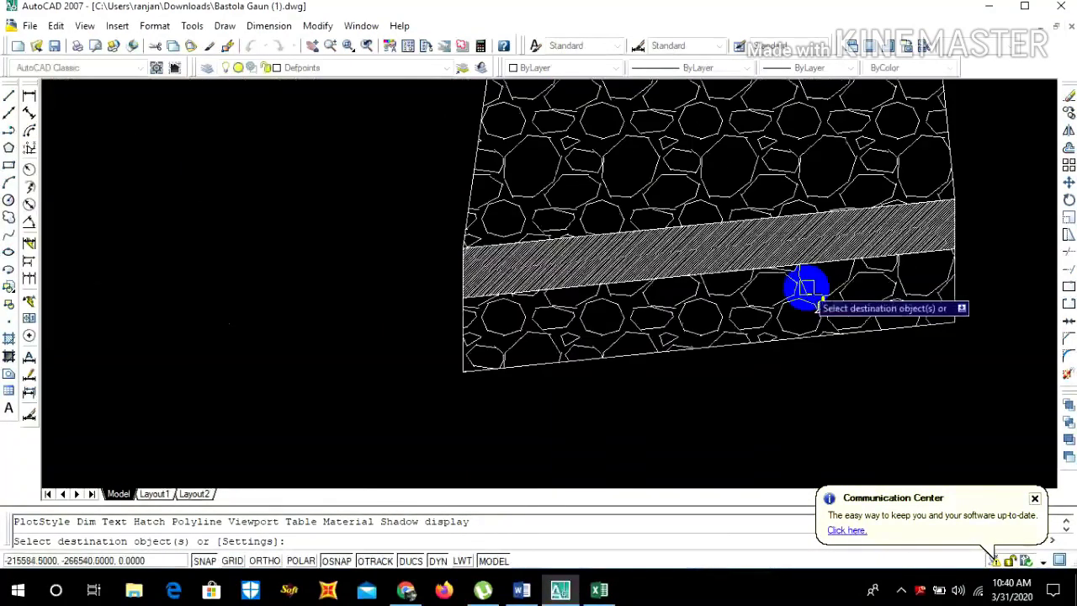
left_click(787, 257)
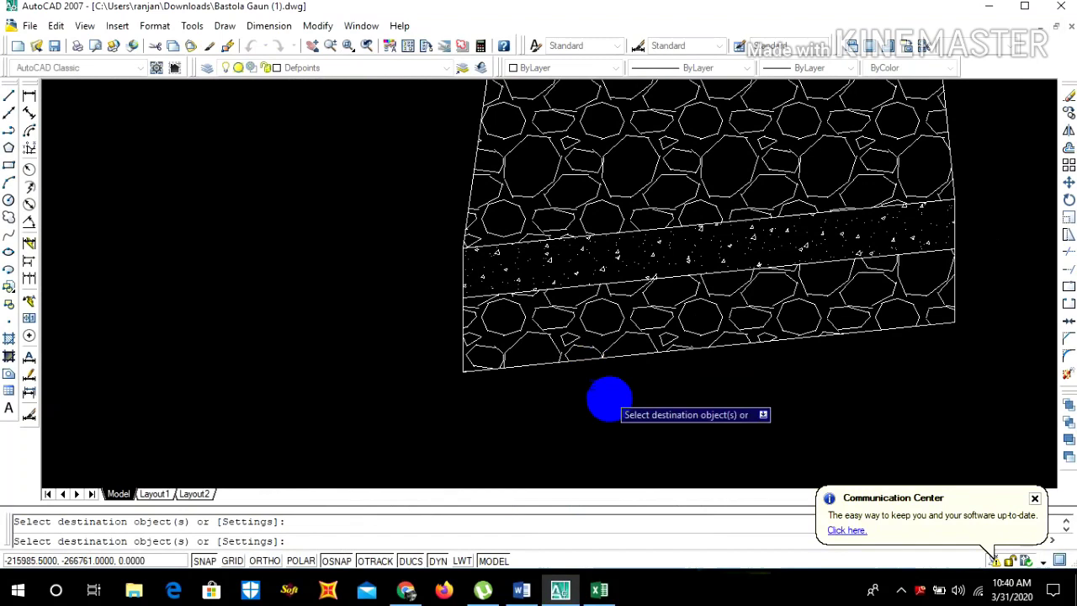
scroll(611, 424, "up", 2)
key("Escape")
Review the finished drawing, then switch to the Excel goods workbook
scroll(612, 430, "down", 5)
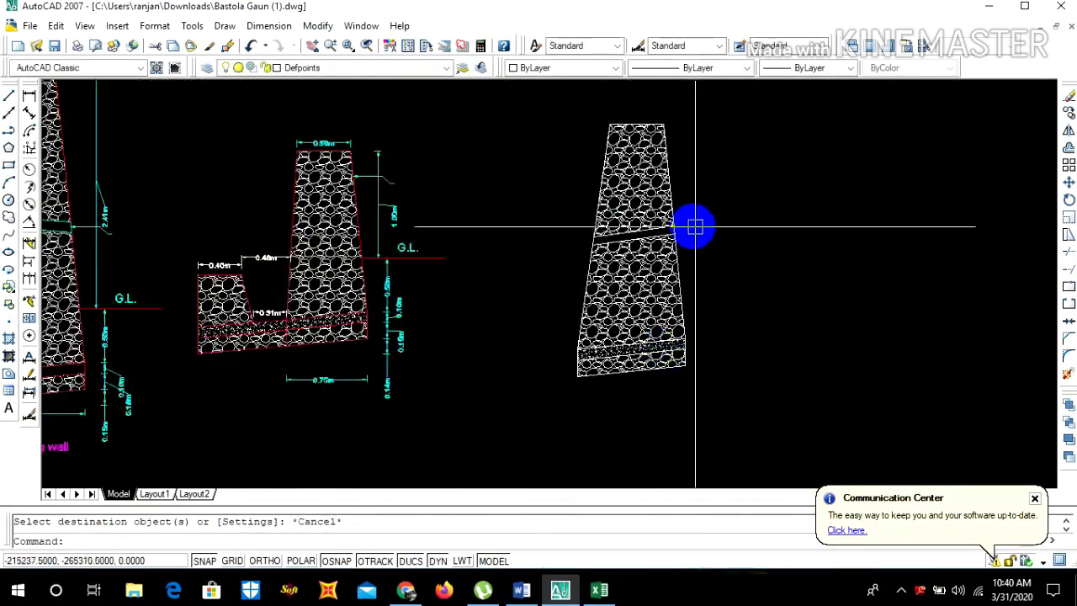
scroll(678, 220, "up", 3)
scroll(678, 221, "up", 3)
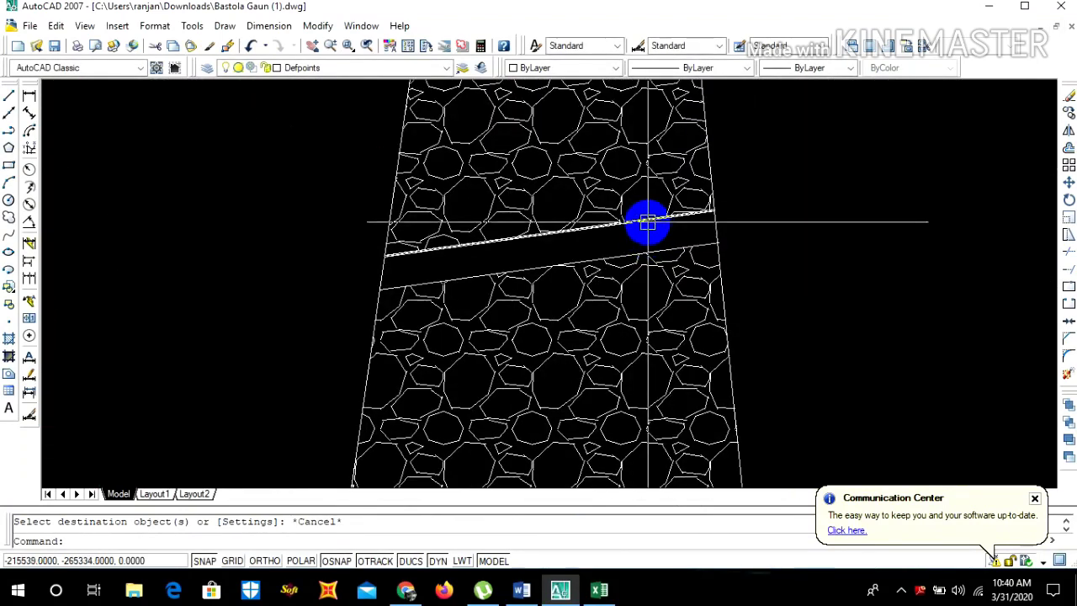
scroll(671, 227, "down", 5)
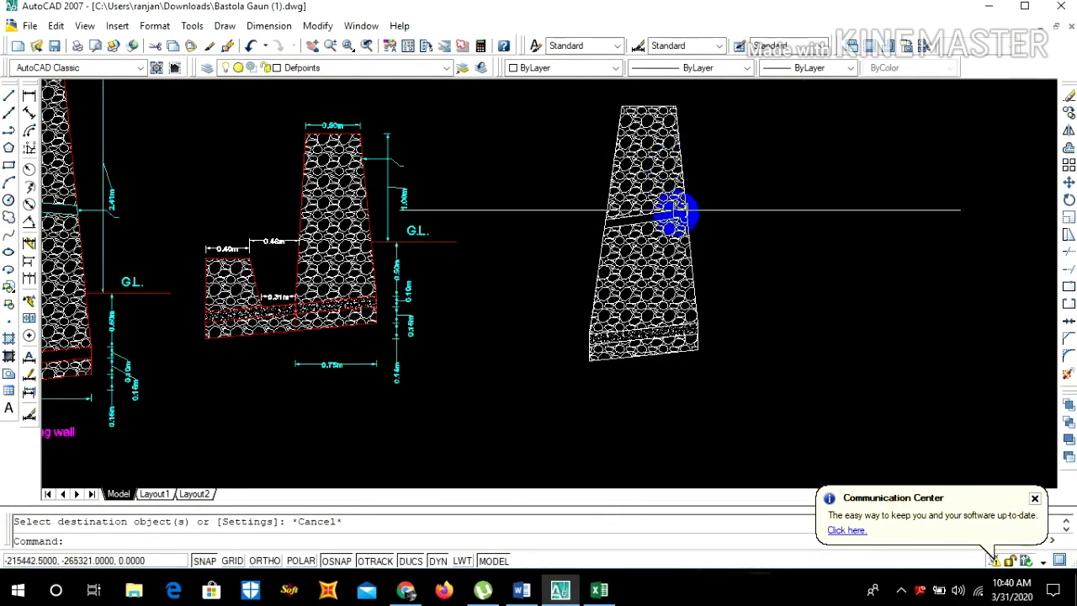
scroll(637, 253, "down", 2)
scroll(636, 255, "up", 4)
scroll(649, 288, "down", 3)
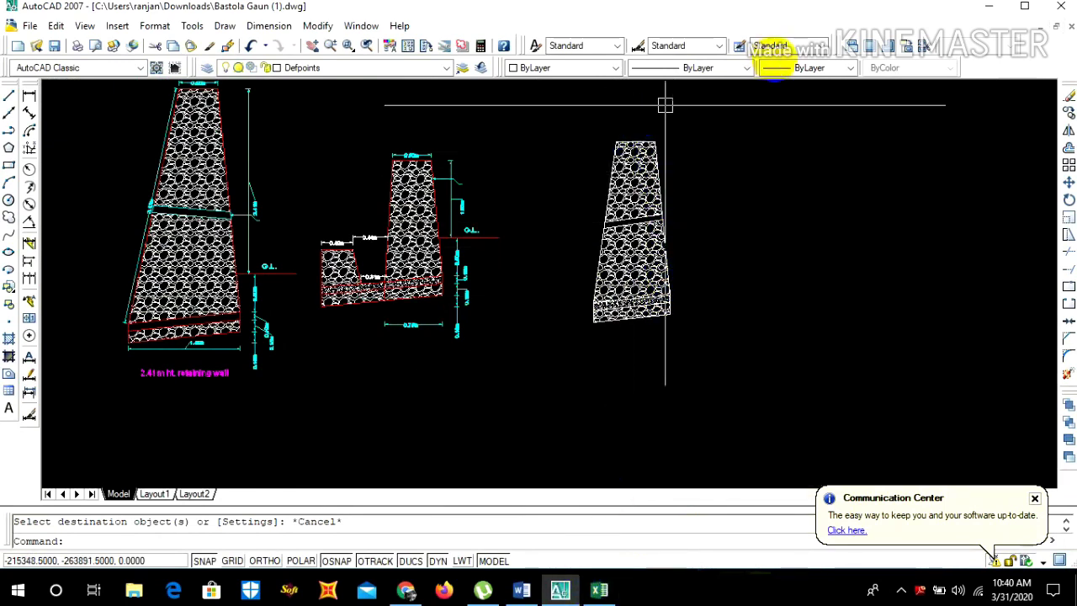
left_click(600, 591)
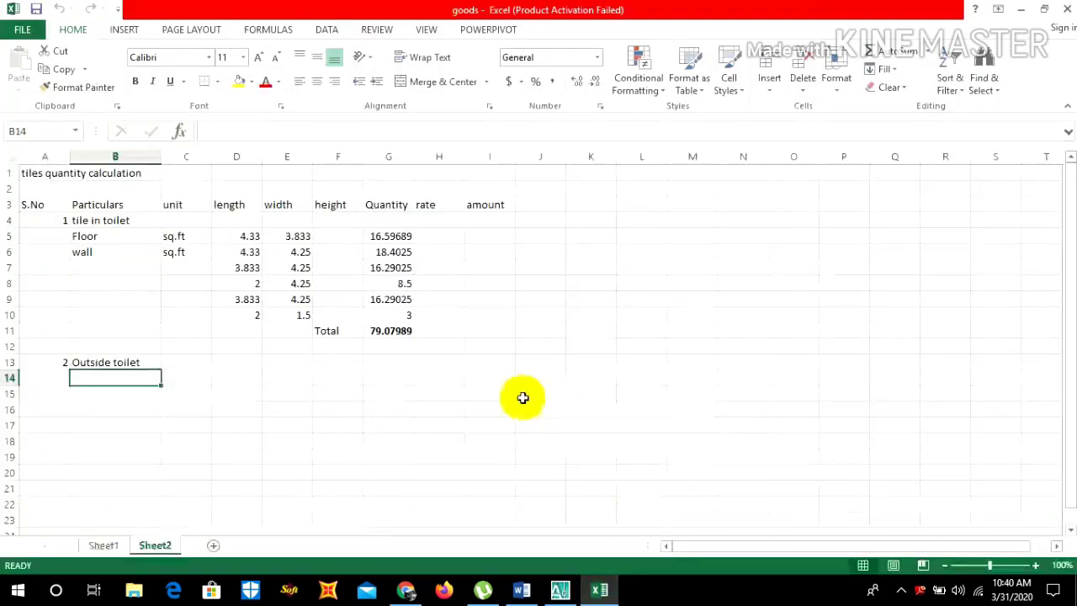
Add a new sheet, enter S.No and Particulars headings in A1:B1, and widen column B
left_click(213, 546)
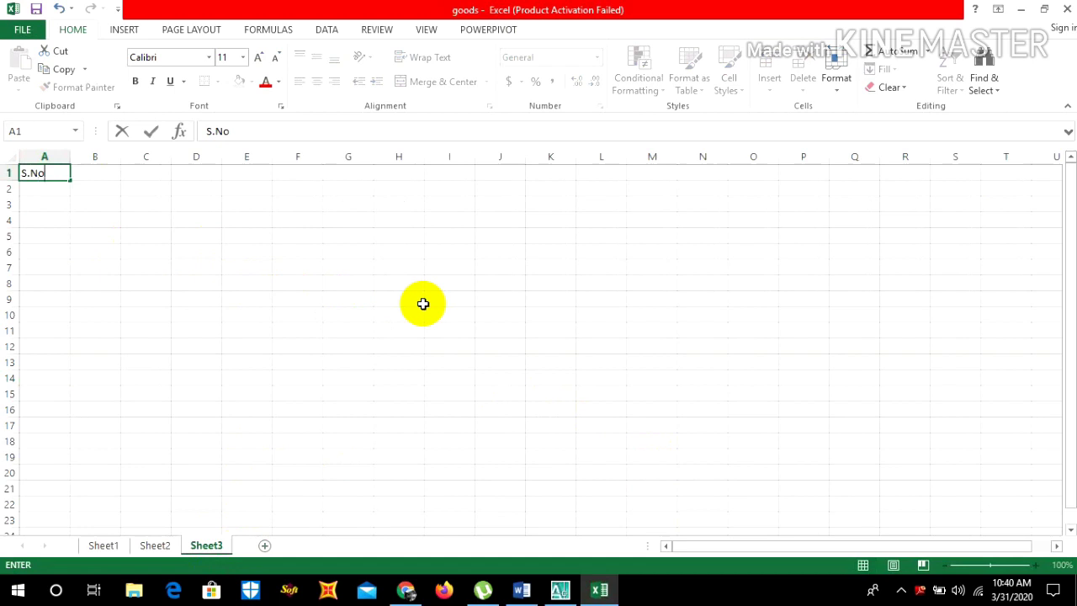
left_click(111, 170)
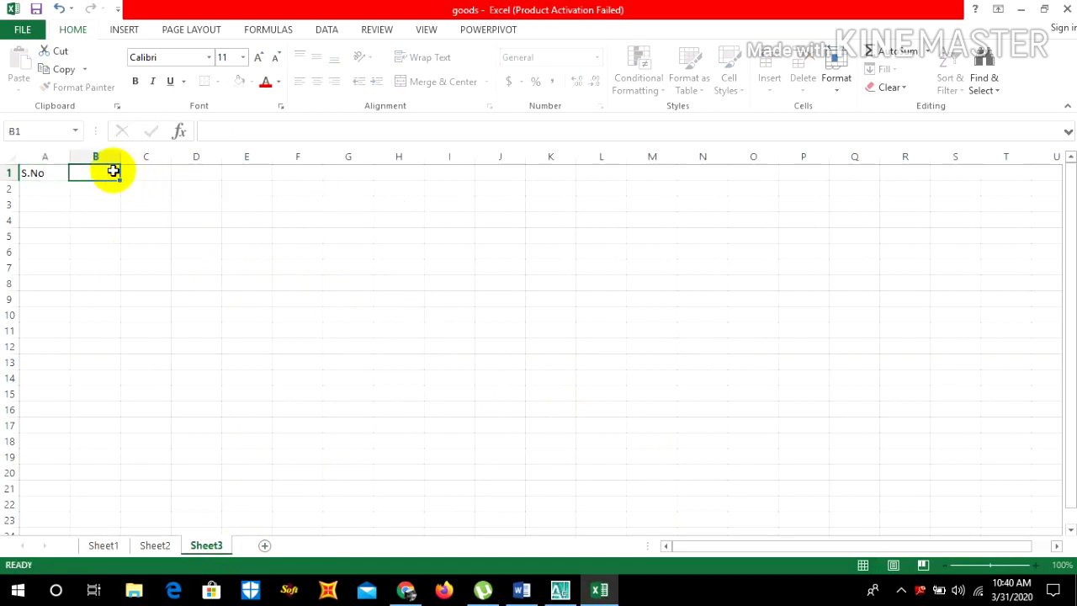
type("Particulars")
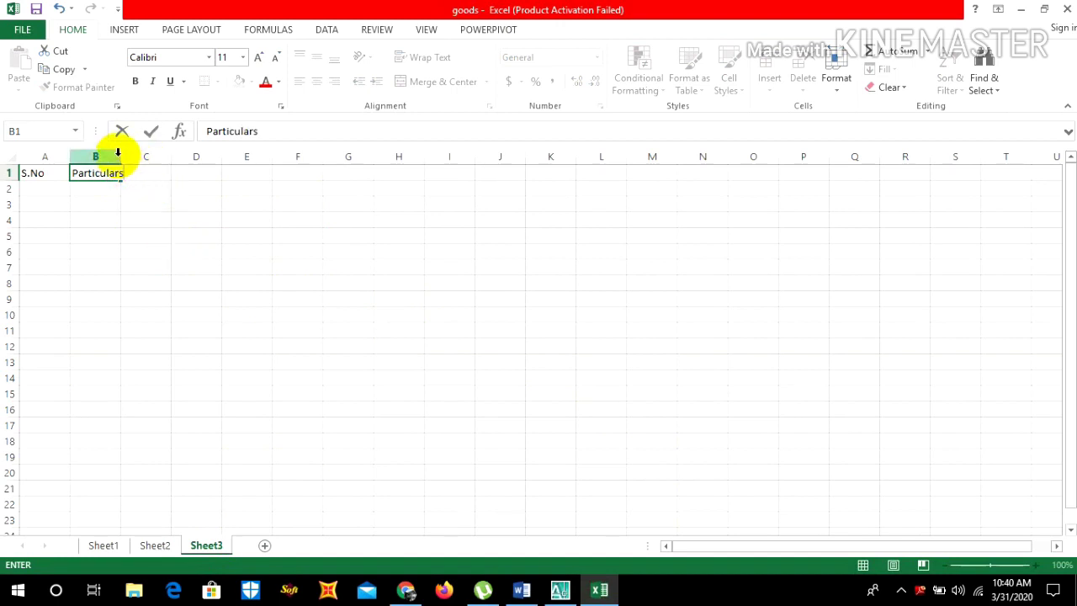
left_click(161, 219)
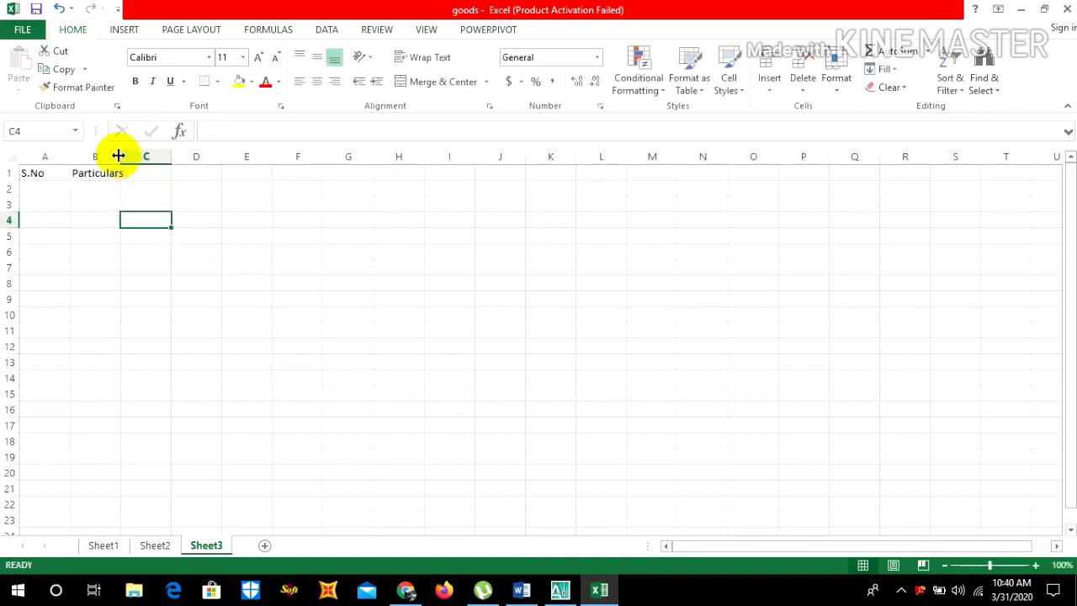
left_click_drag(119, 155, 222, 159)
Enter the headings no, Length and width in C1:E1
left_click(254, 174)
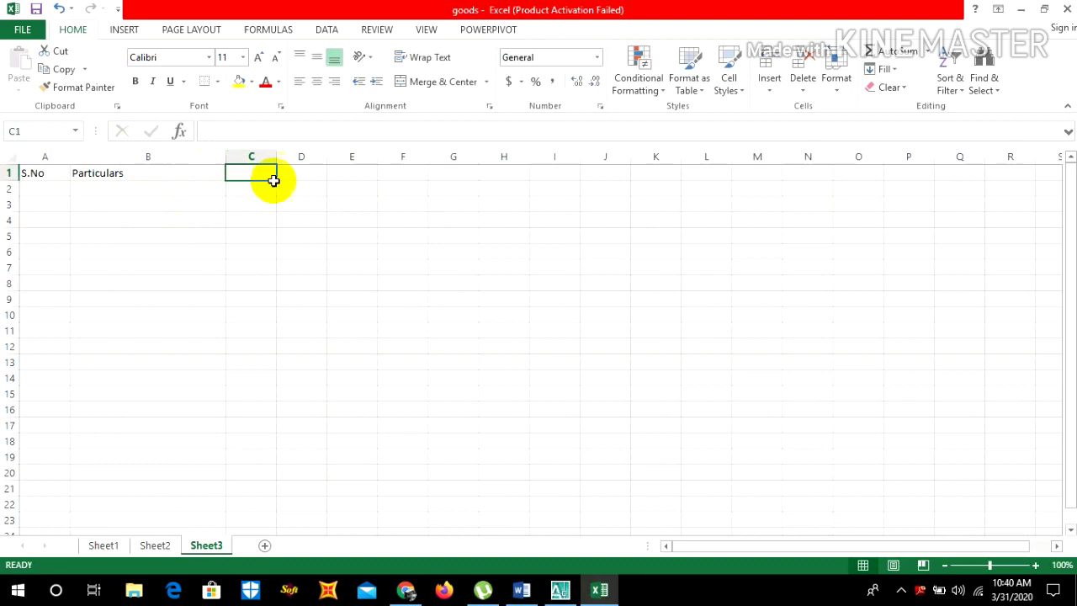
type("no")
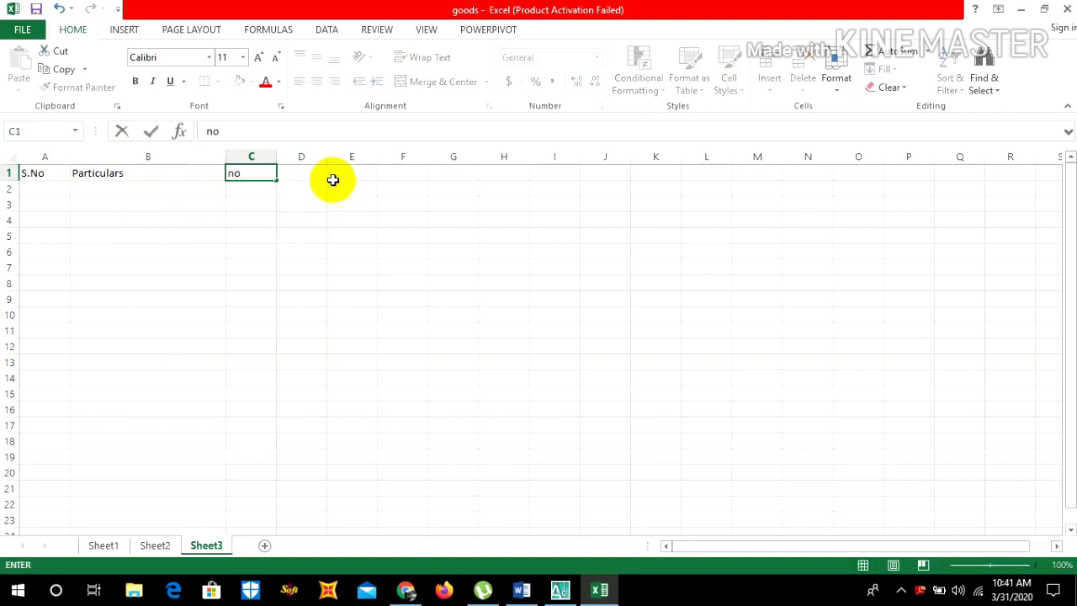
left_click(315, 174)
type("L")
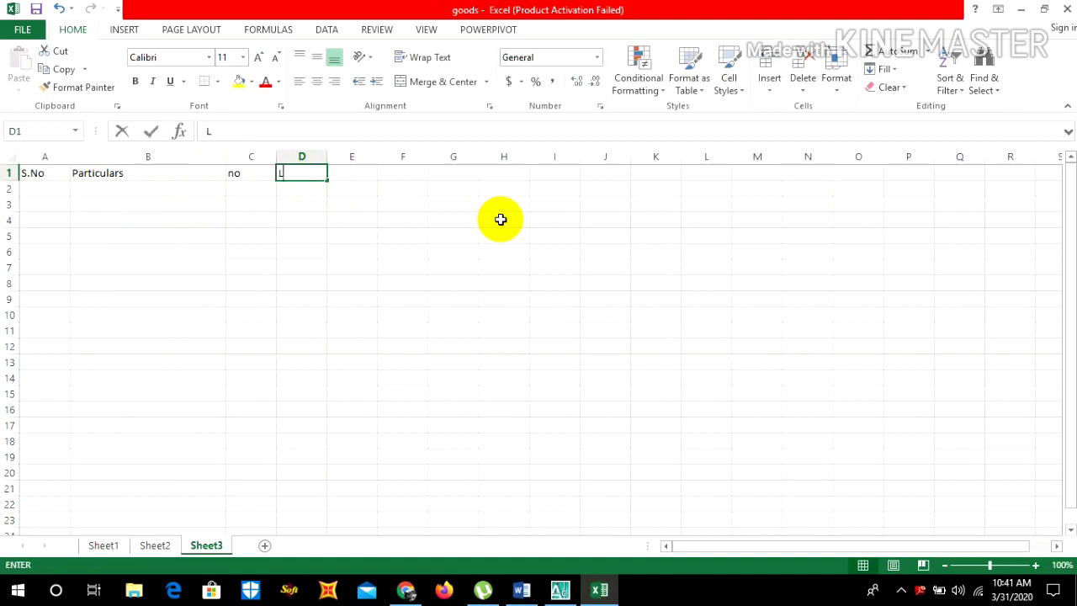
type("ength")
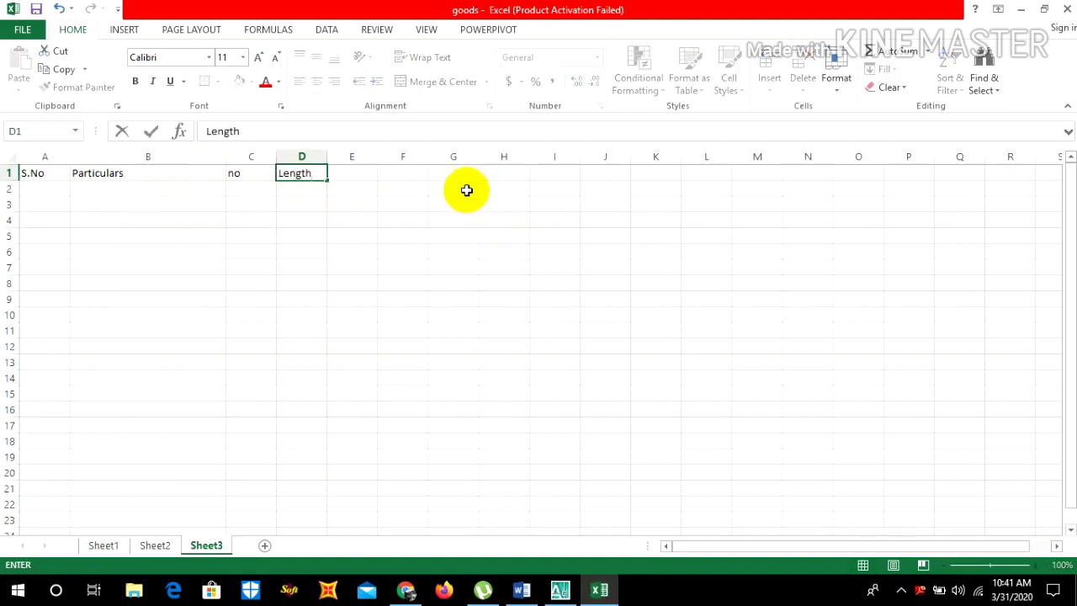
left_click(359, 172)
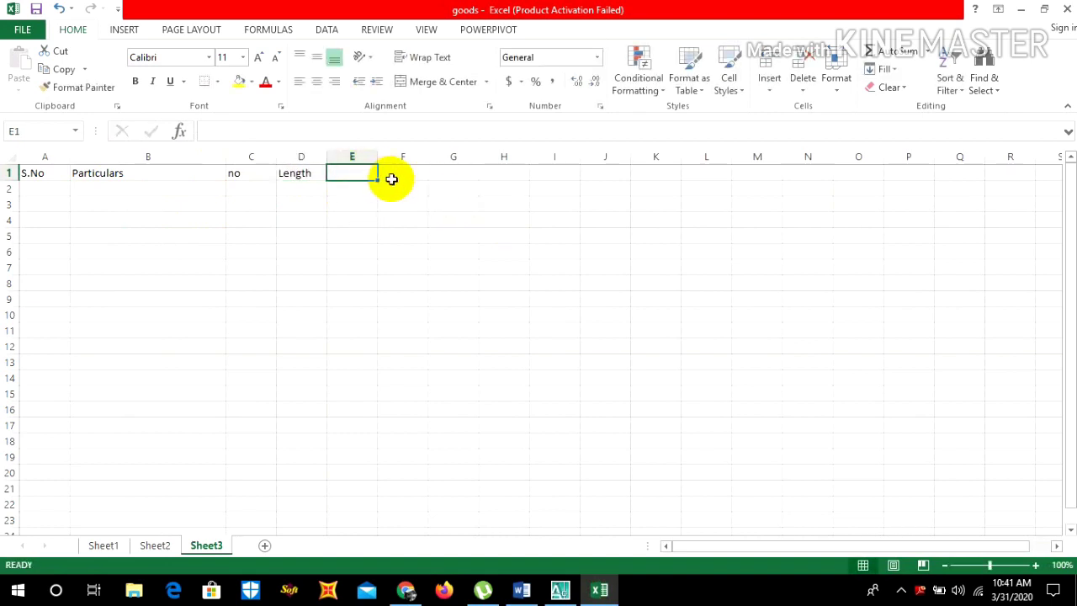
type("E")
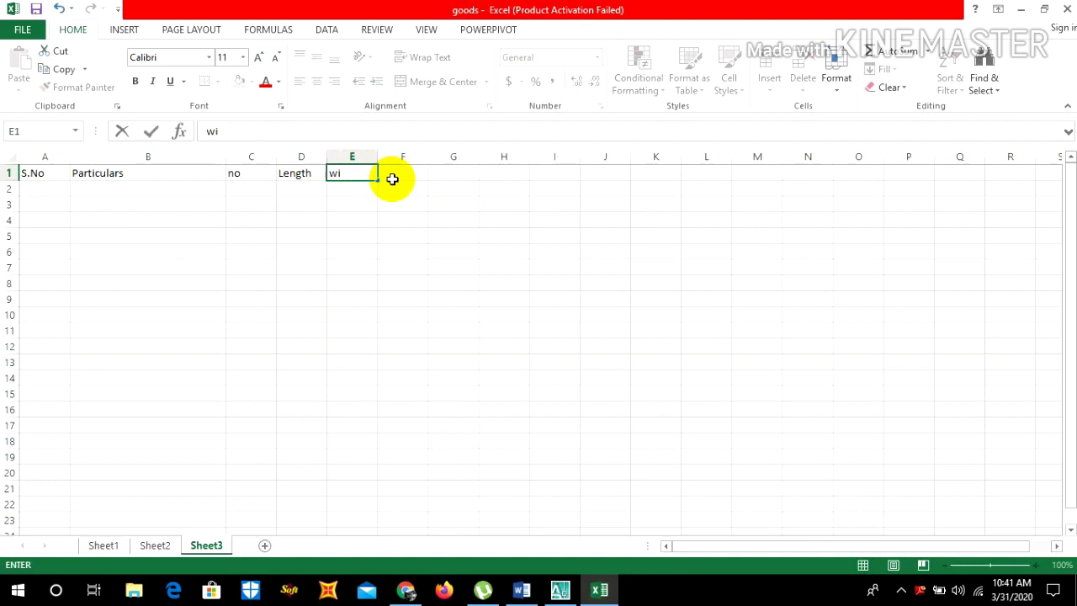
type("idth")
left_click(406, 172)
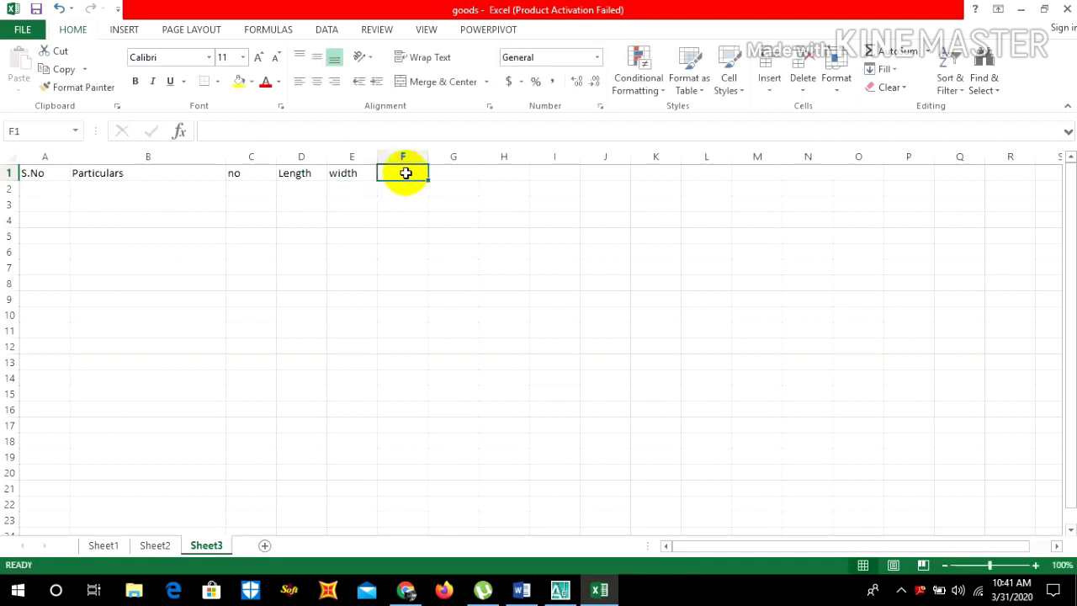
Enter the headings Height, Quantity, Unit and Remarks in F1:I1
type("Height")
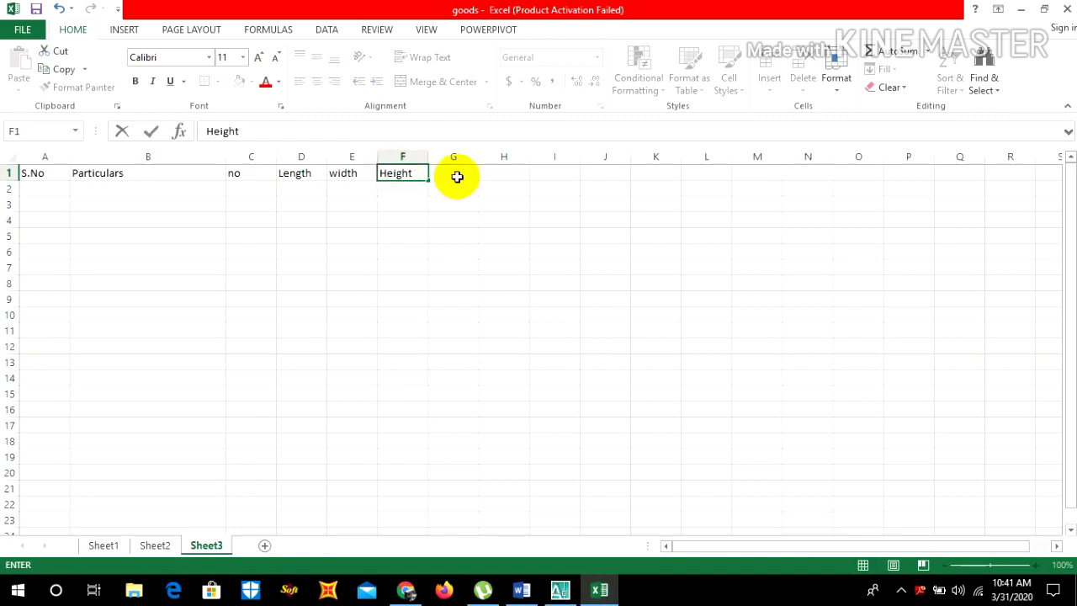
left_click(465, 174)
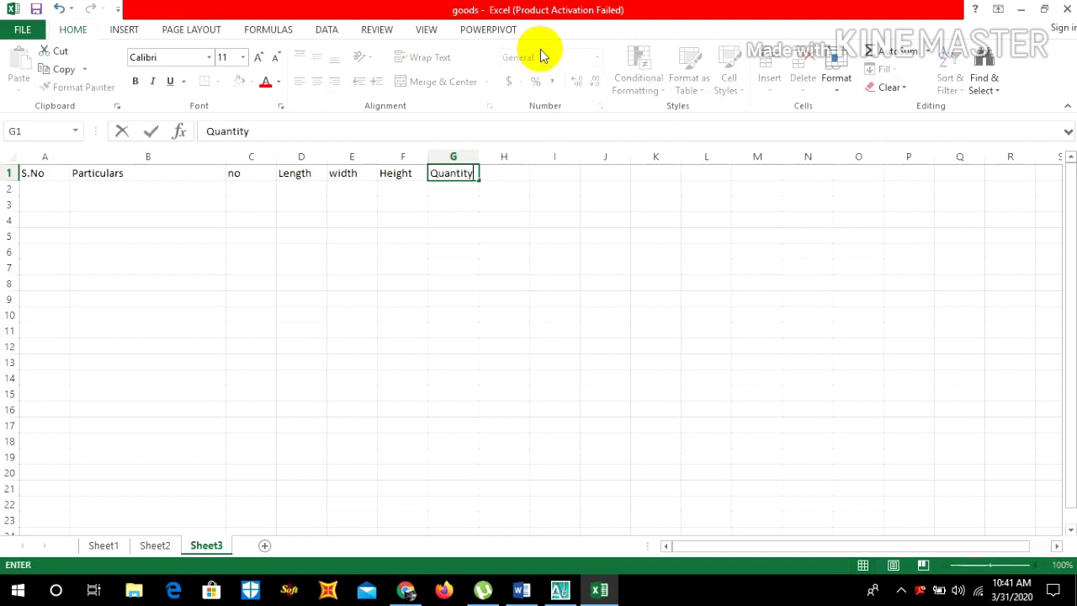
left_click(518, 174)
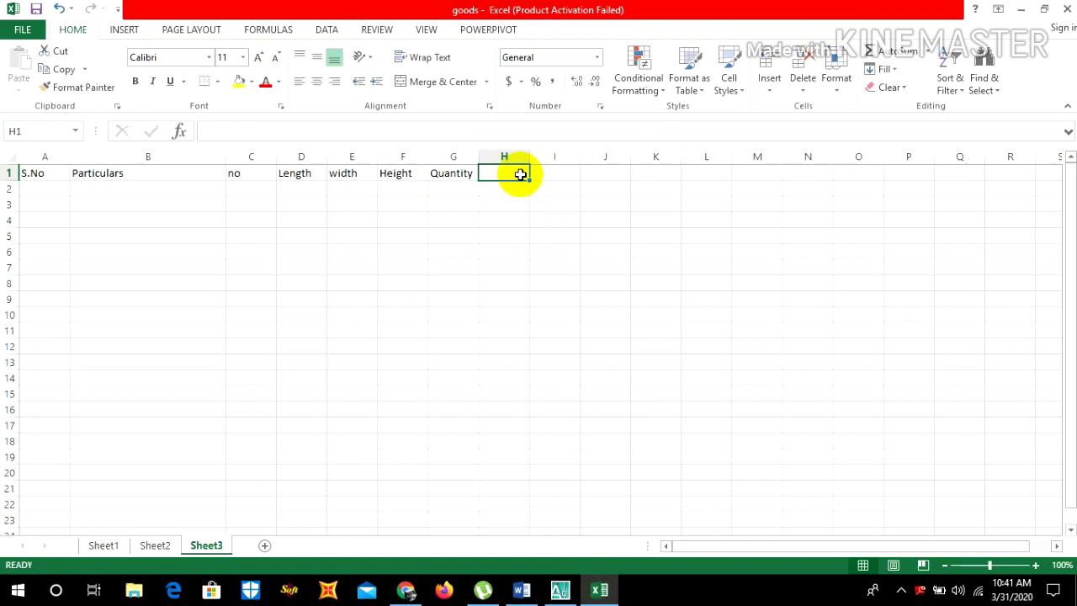
type("Unit")
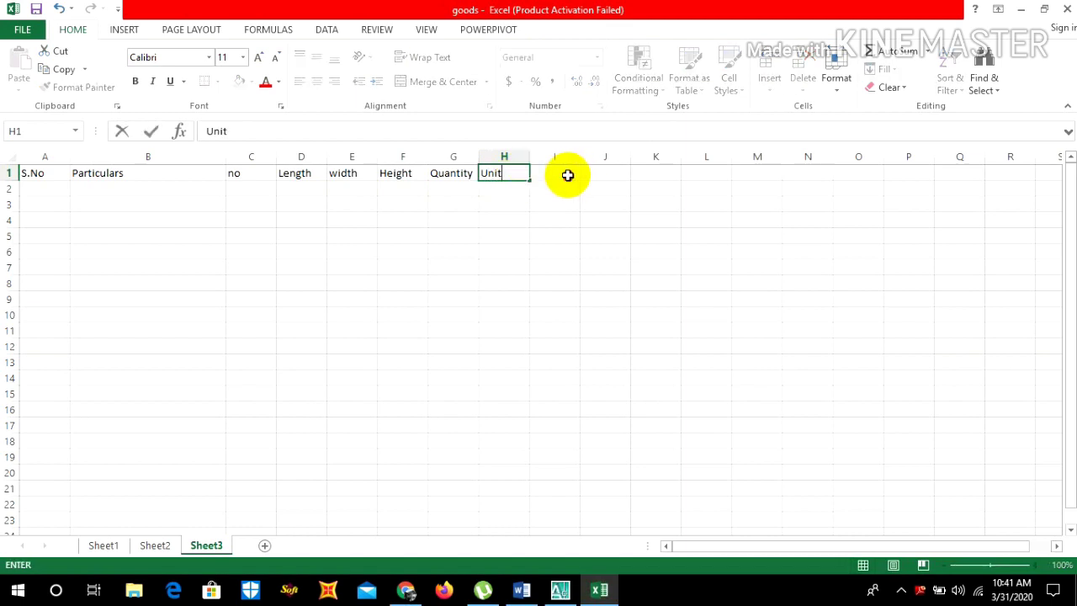
left_click(567, 175)
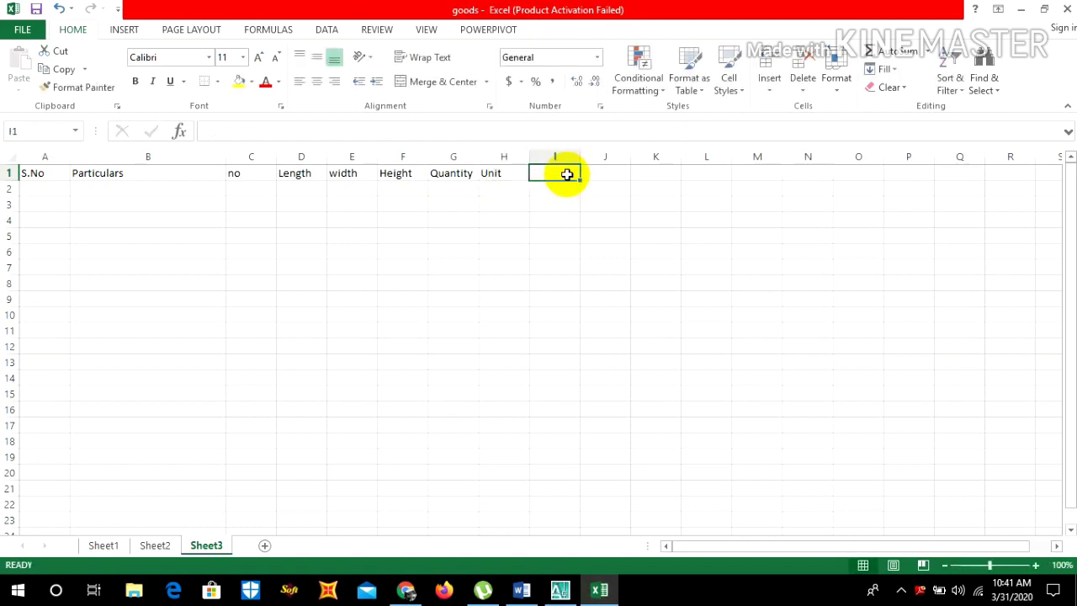
type("Remarks")
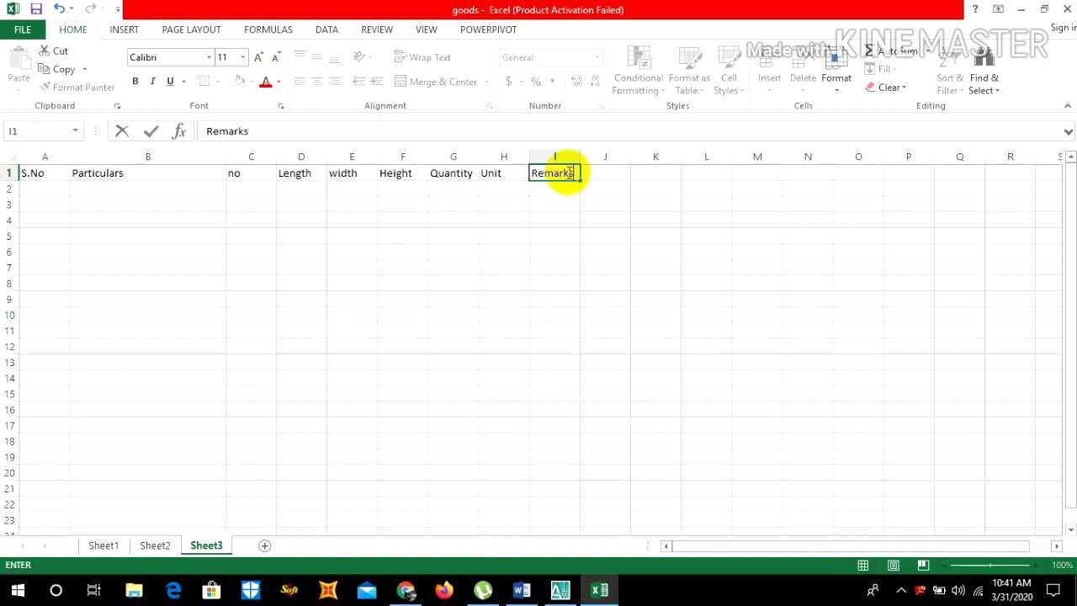
scroll(190, 205, "down", 1)
scroll(126, 240, "up", 1)
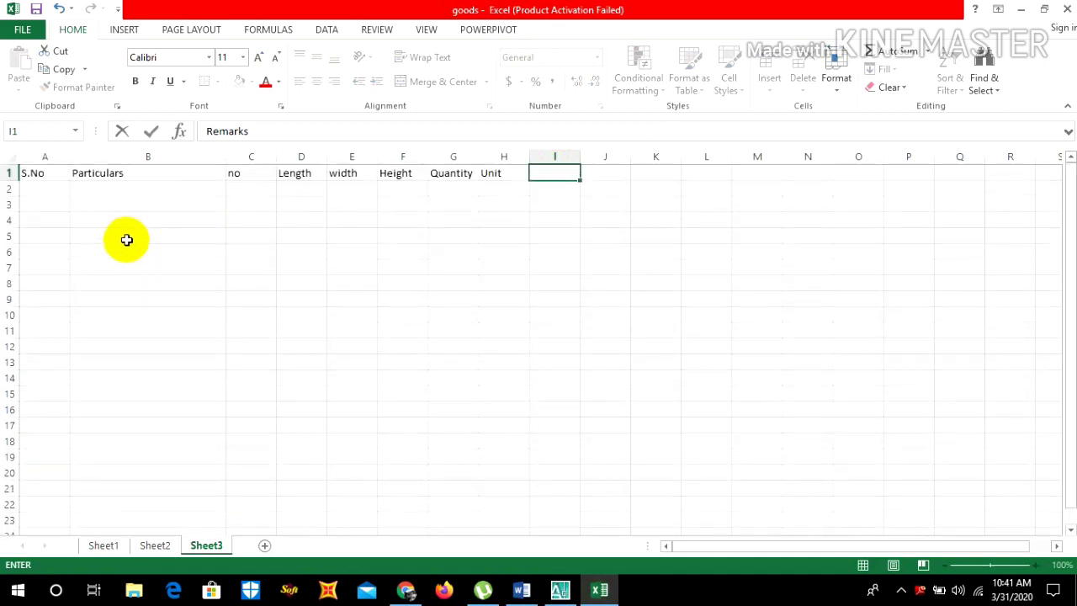
left_click(51, 193)
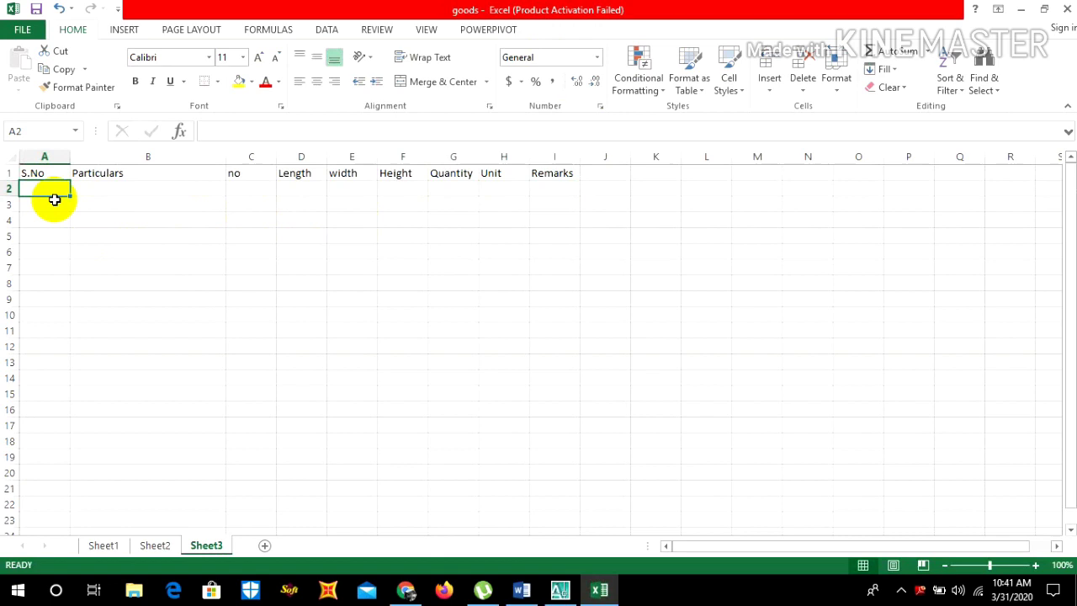
Fill row 2 with serial 1, Soling, count 1 and length 20
type("1")
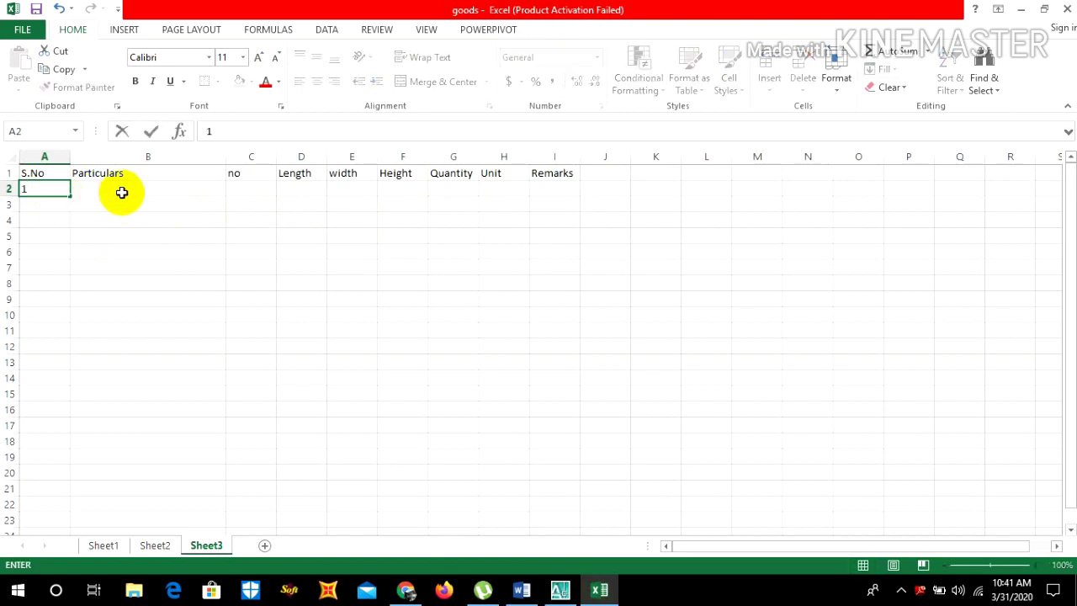
left_click(122, 192)
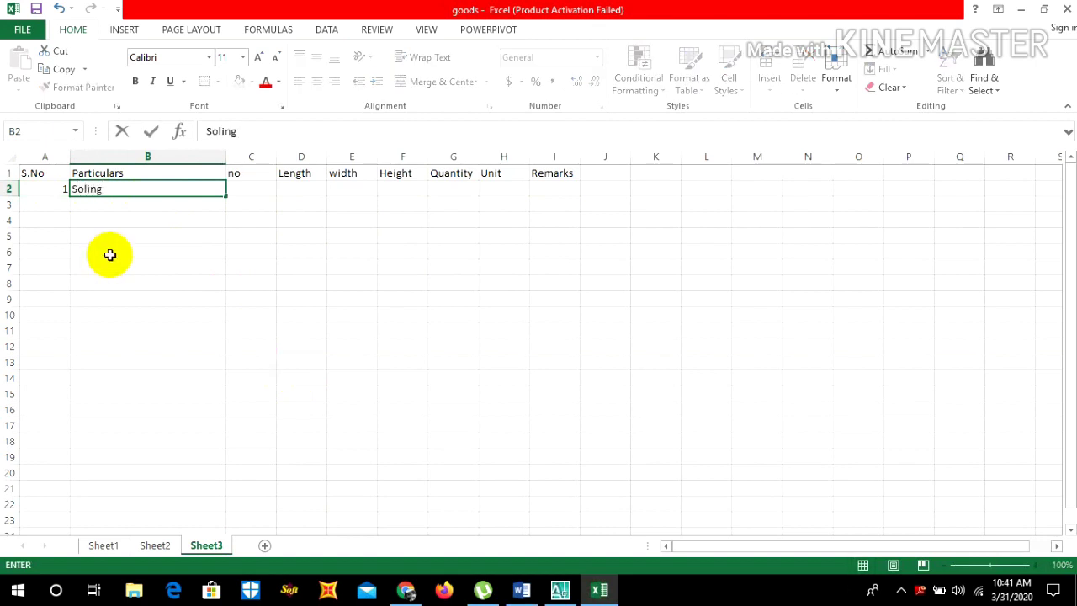
left_click(250, 192)
type("1")
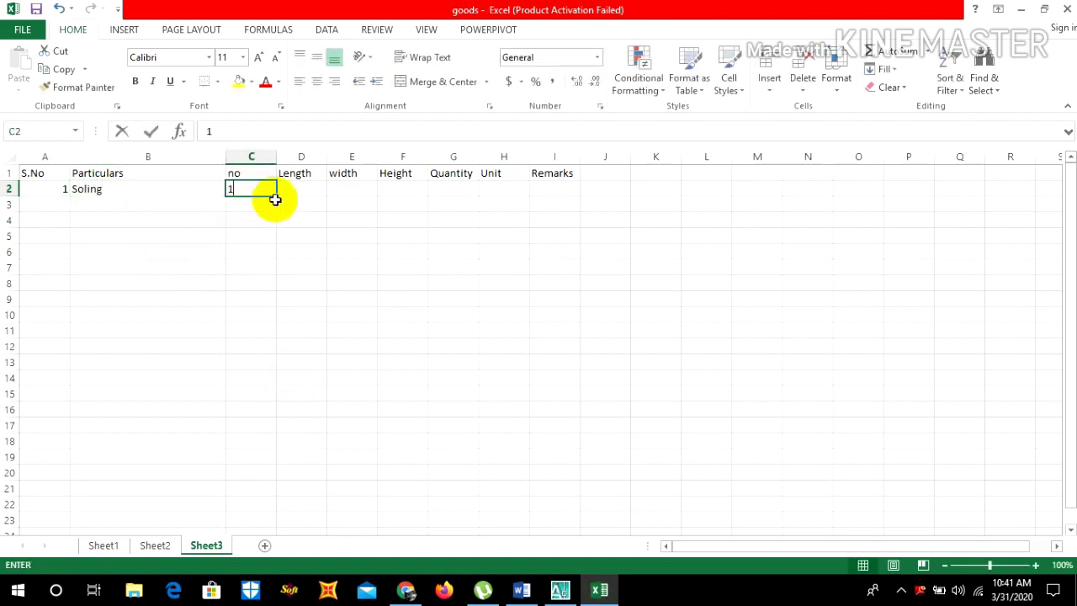
left_click(291, 192)
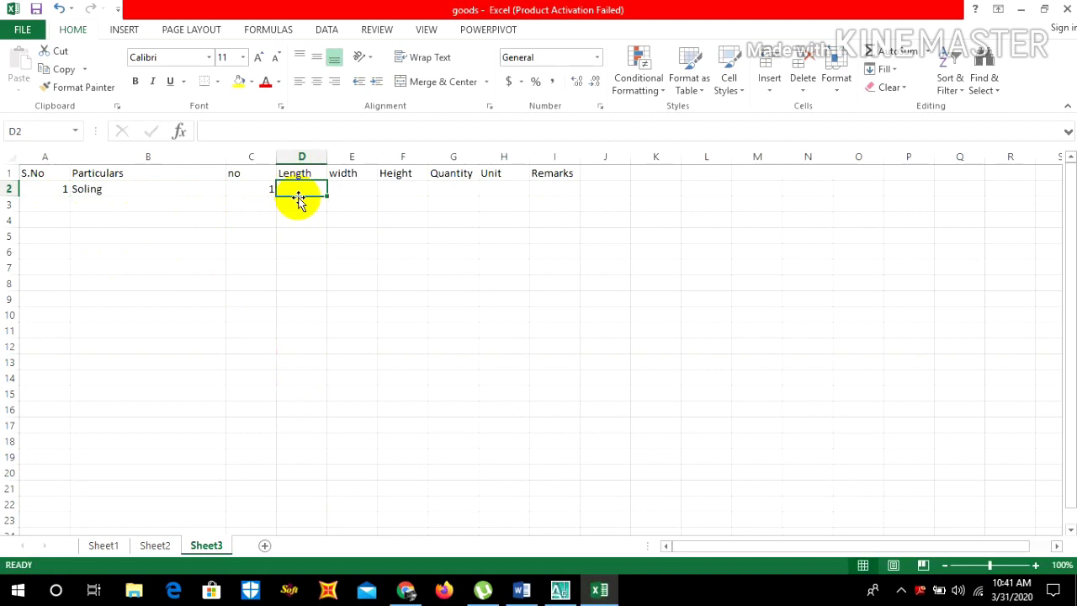
type("20")
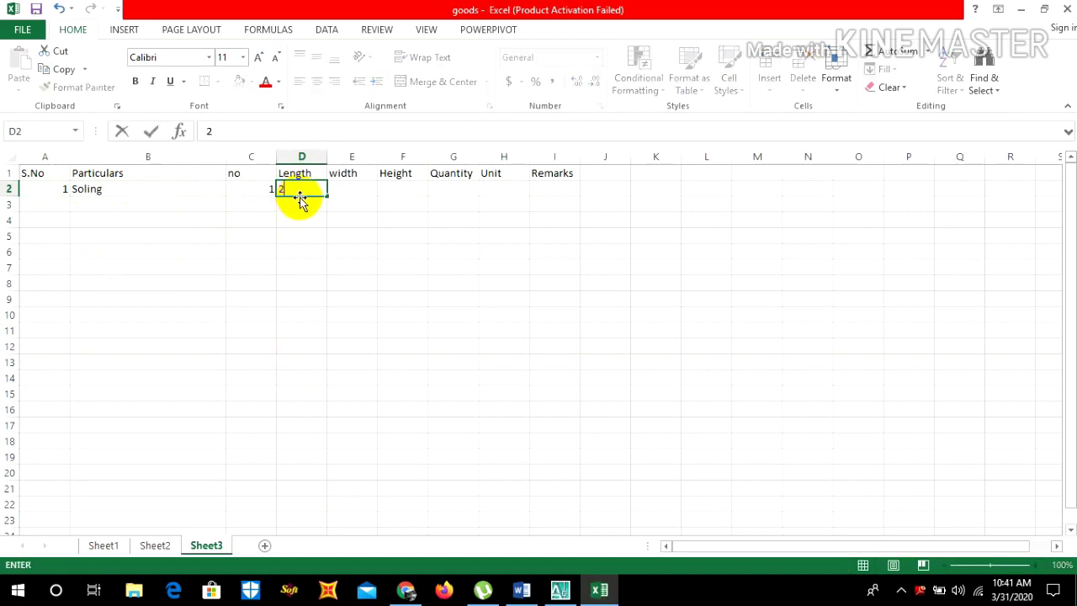
left_click(349, 191)
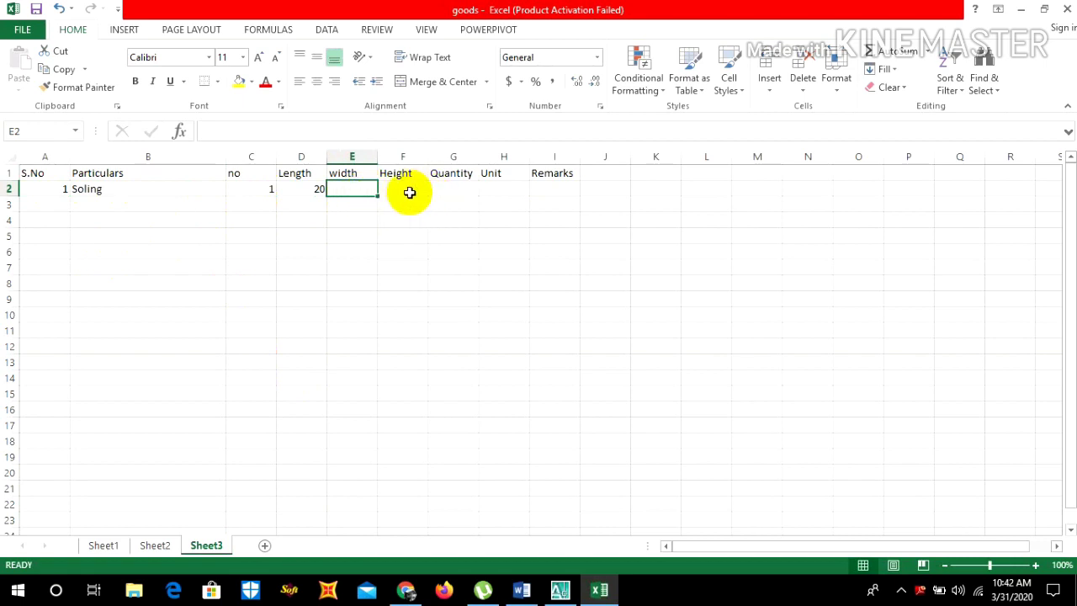
Enter Area under width for Soling, then switch to the AutoCAD wall section drawing
type("Area")
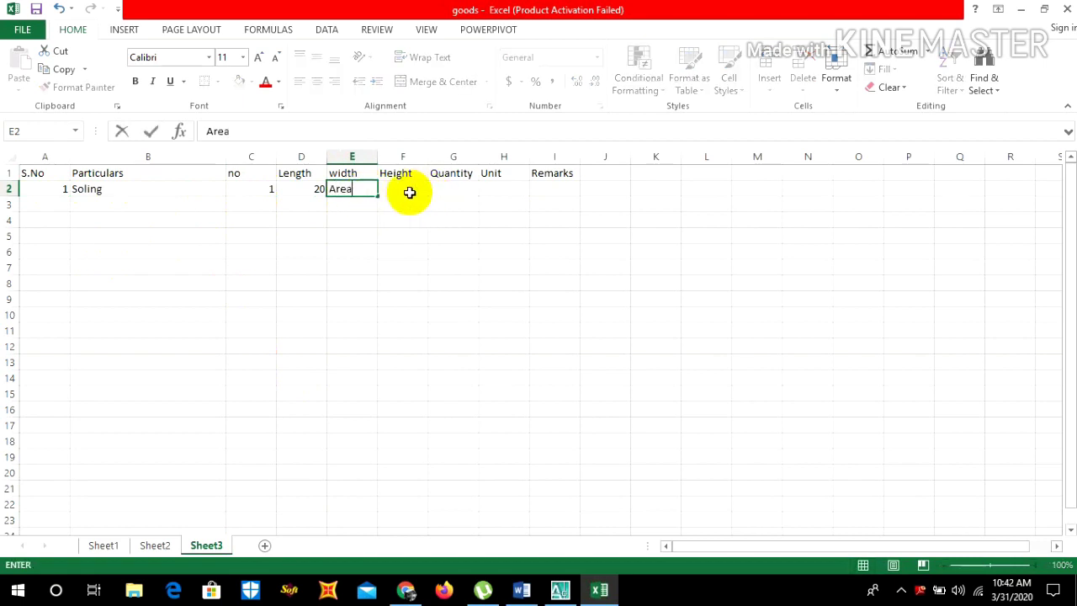
left_click(446, 189)
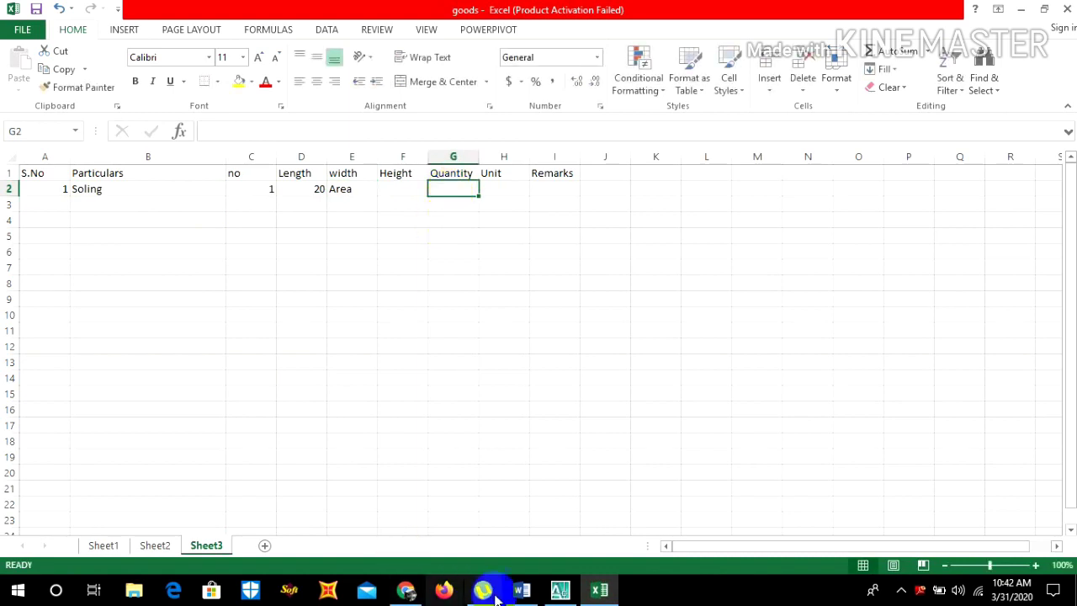
left_click(561, 591)
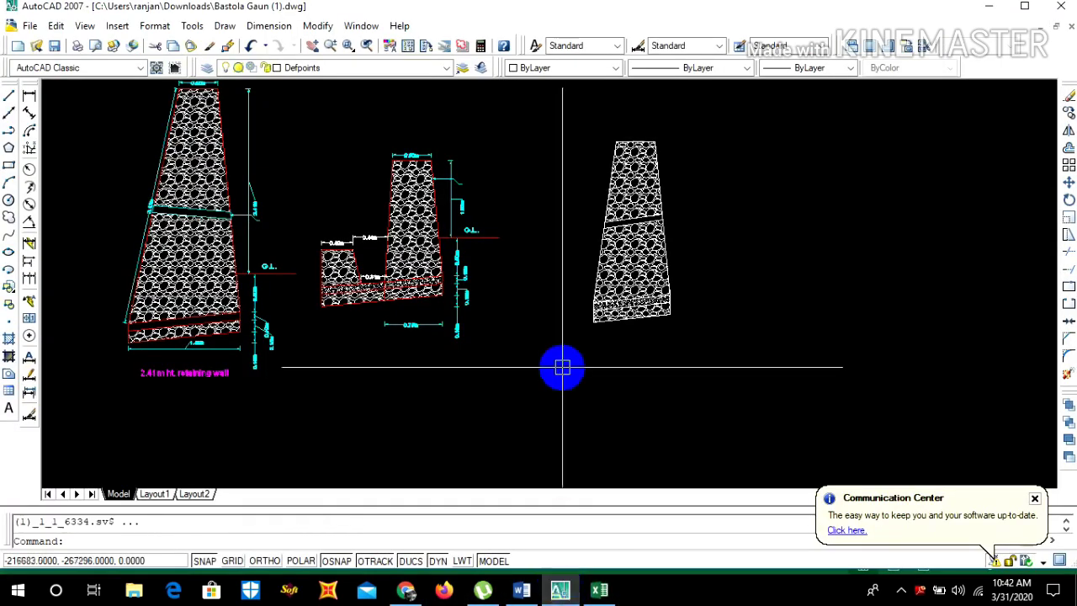
scroll(621, 330, "up", 5)
scroll(624, 330, "up", 1)
scroll(601, 332, "down", 2)
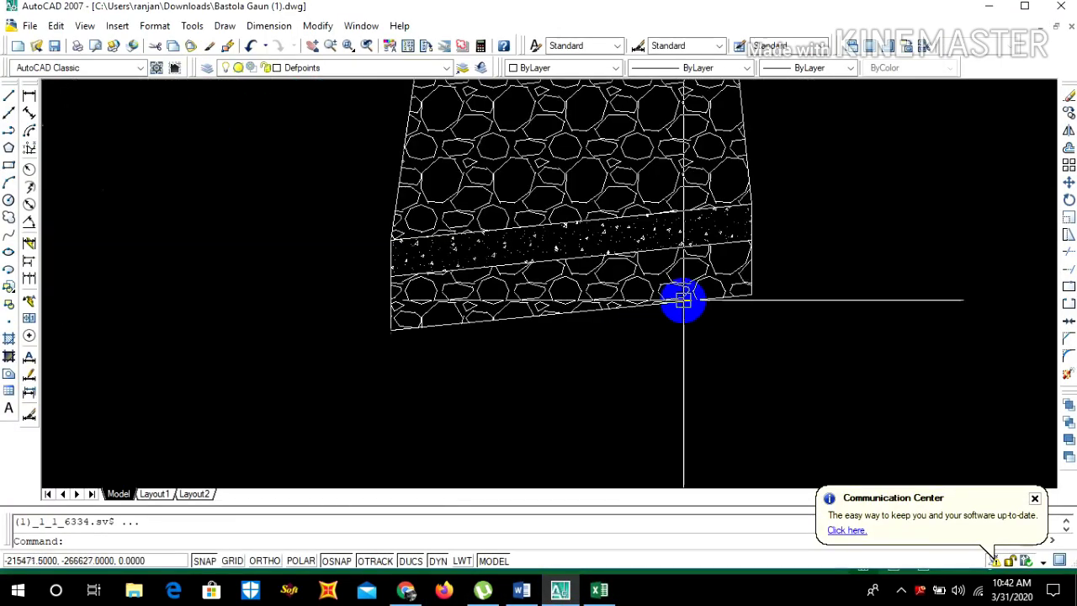
Measure the soling outline with AA, giving Area 150748.1343 and Perimeter 2311.4714
type("aa")
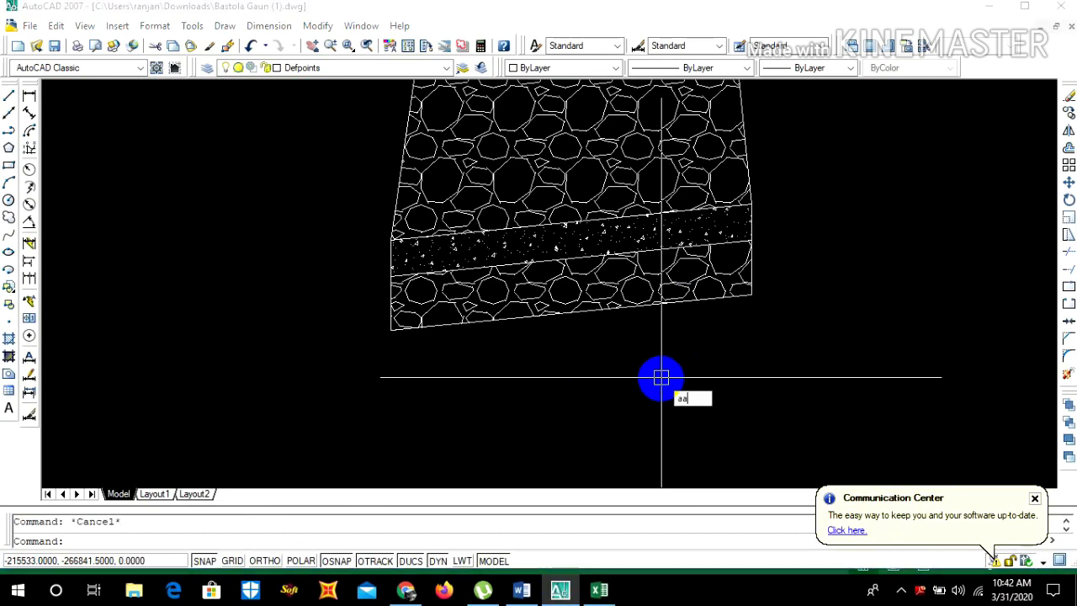
key("Return")
scroll(370, 340, "up", 3)
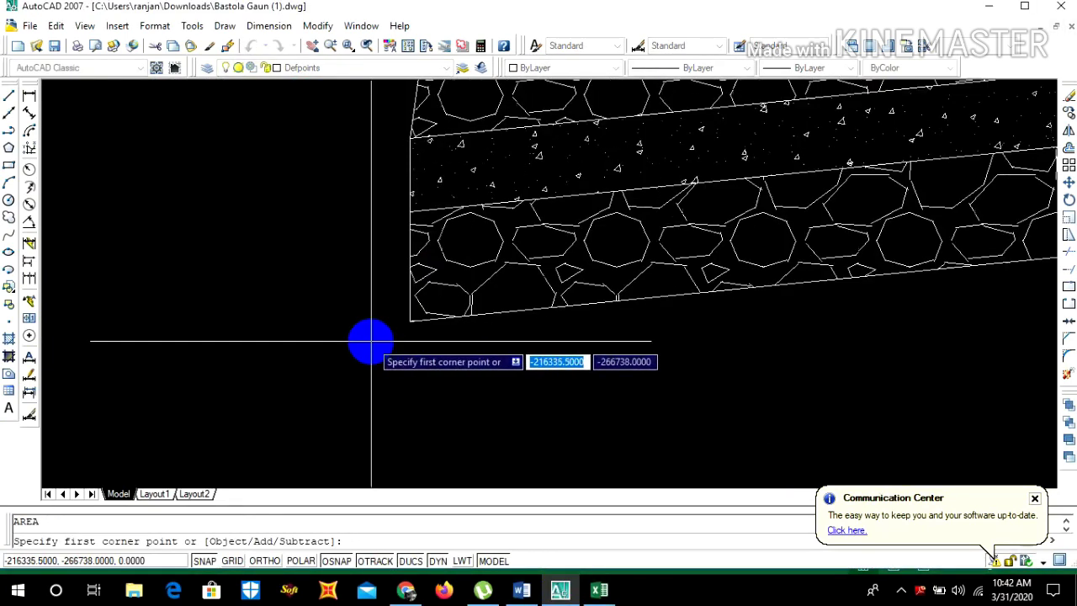
left_click(411, 319)
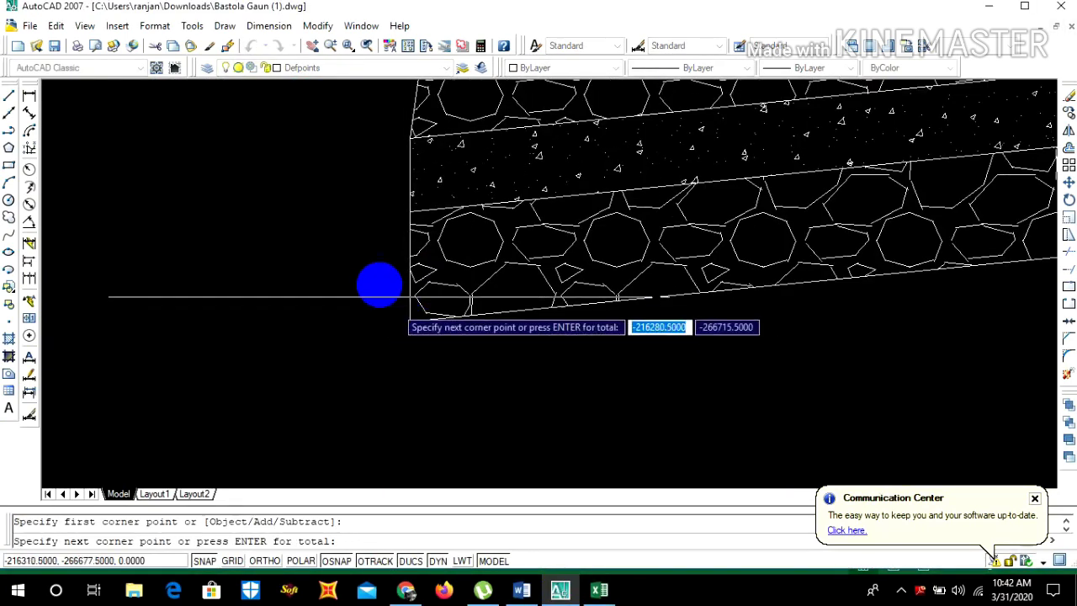
left_click(410, 211)
scroll(361, 241, "down", 3)
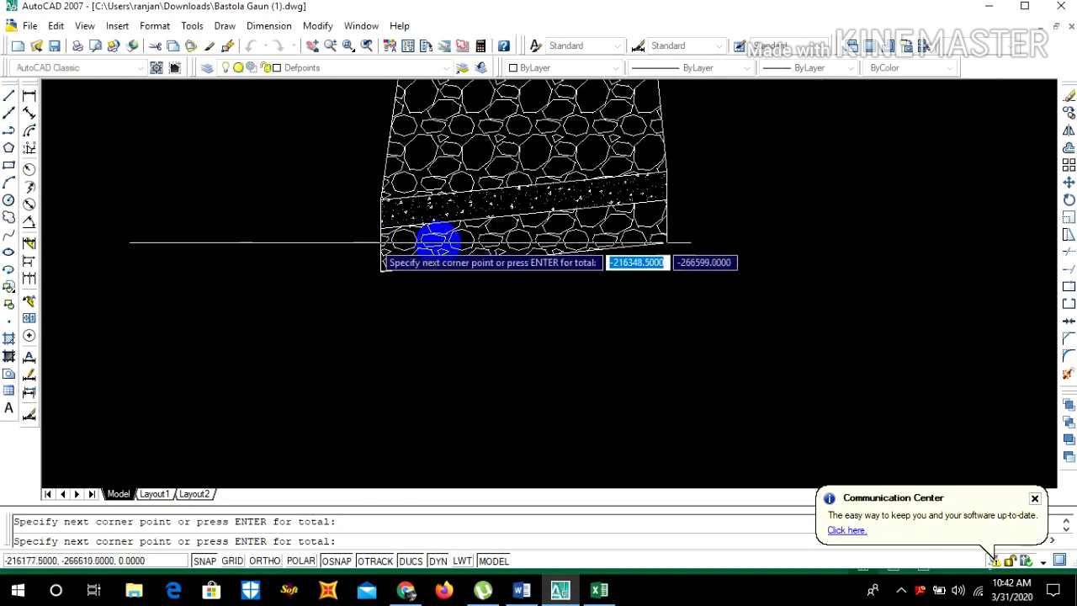
scroll(619, 206, "up", 3)
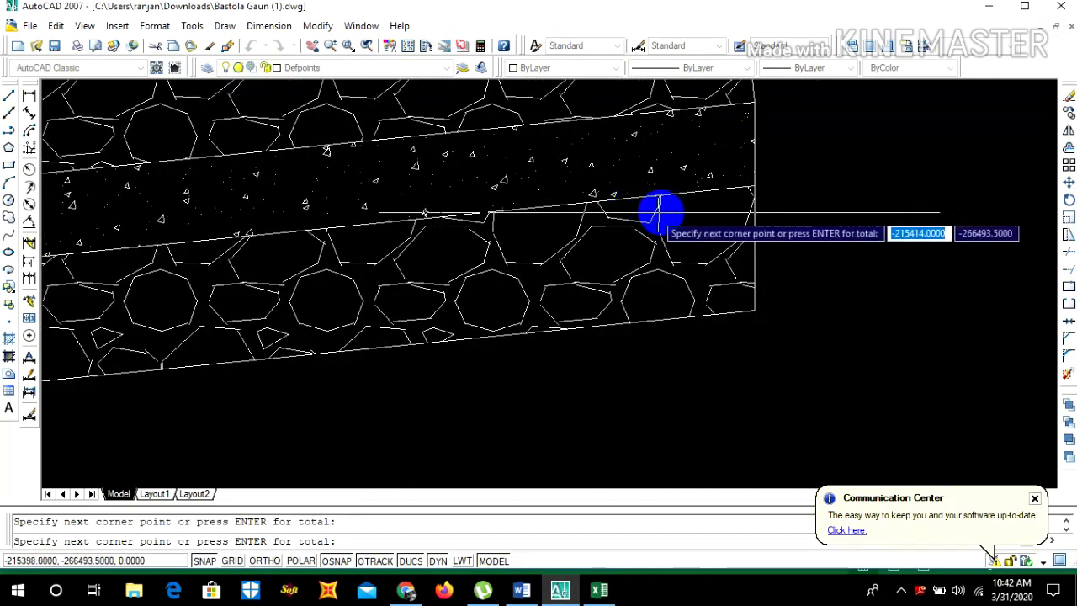
left_click(754, 187)
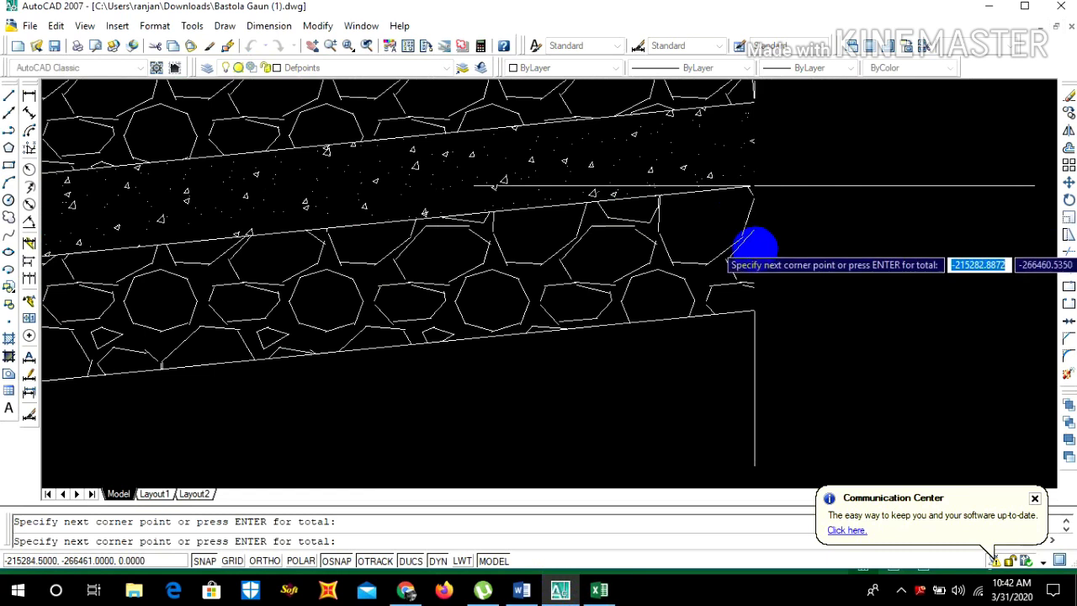
left_click(755, 310)
scroll(755, 311, "down", 3)
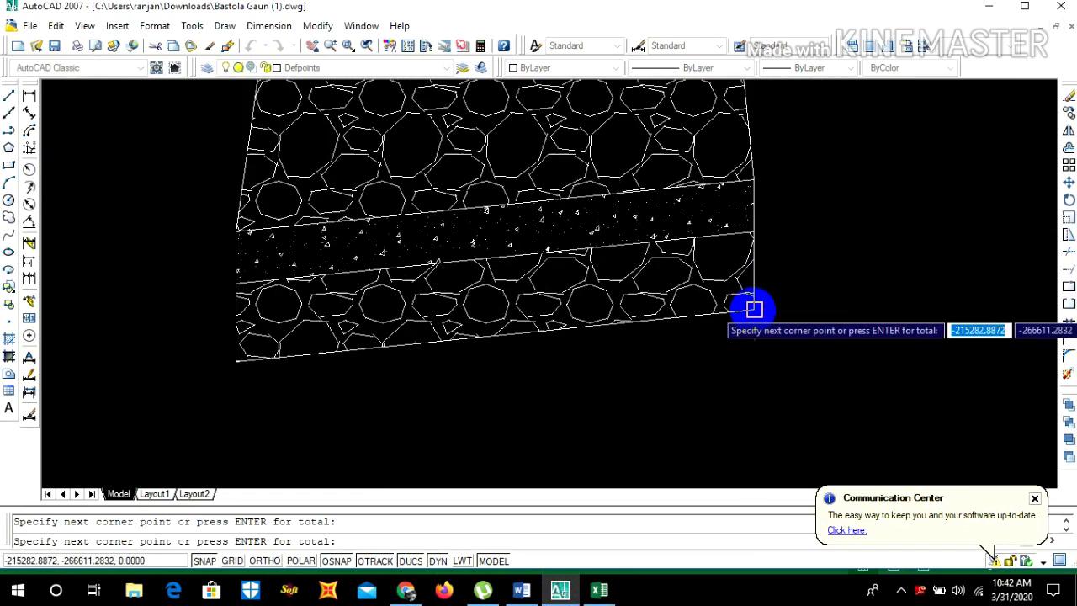
scroll(632, 331, "up", 4)
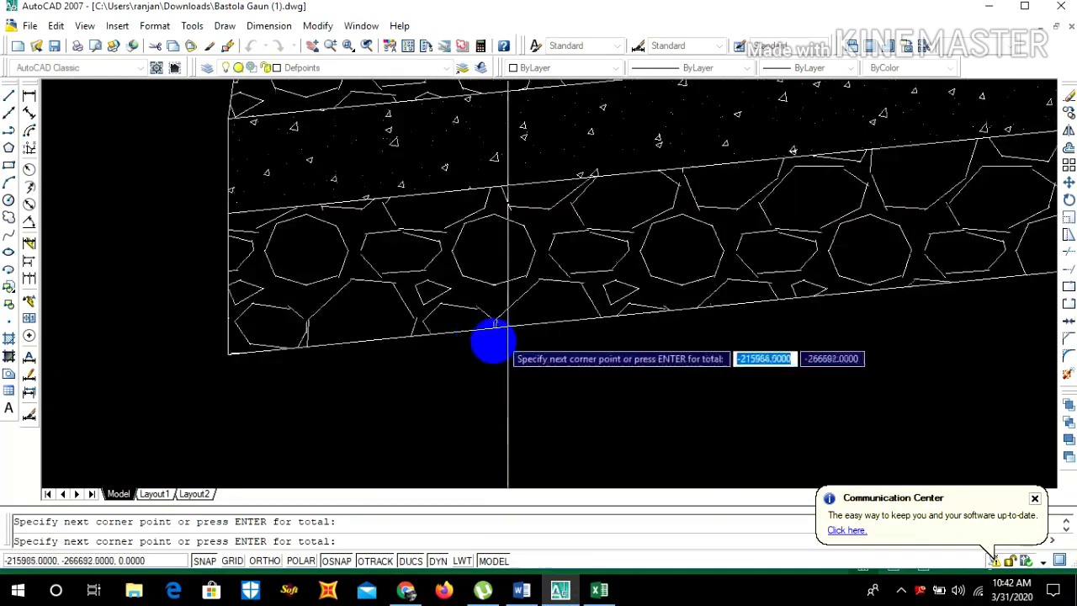
left_click(228, 354)
key("Return")
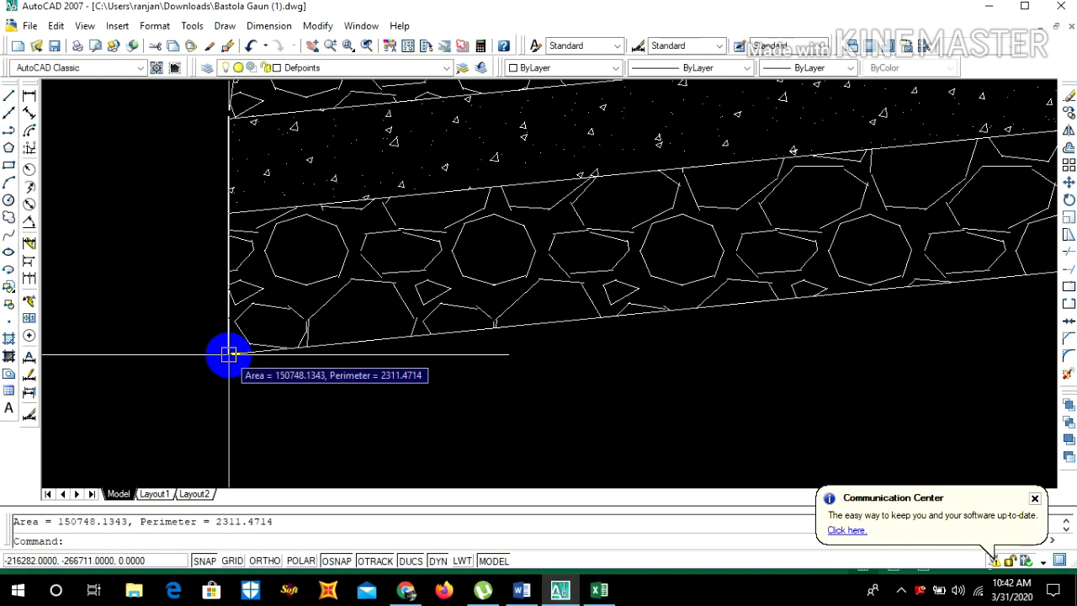
Back in Excel, enter the measured area 150748.13 in L3
left_click(599, 589)
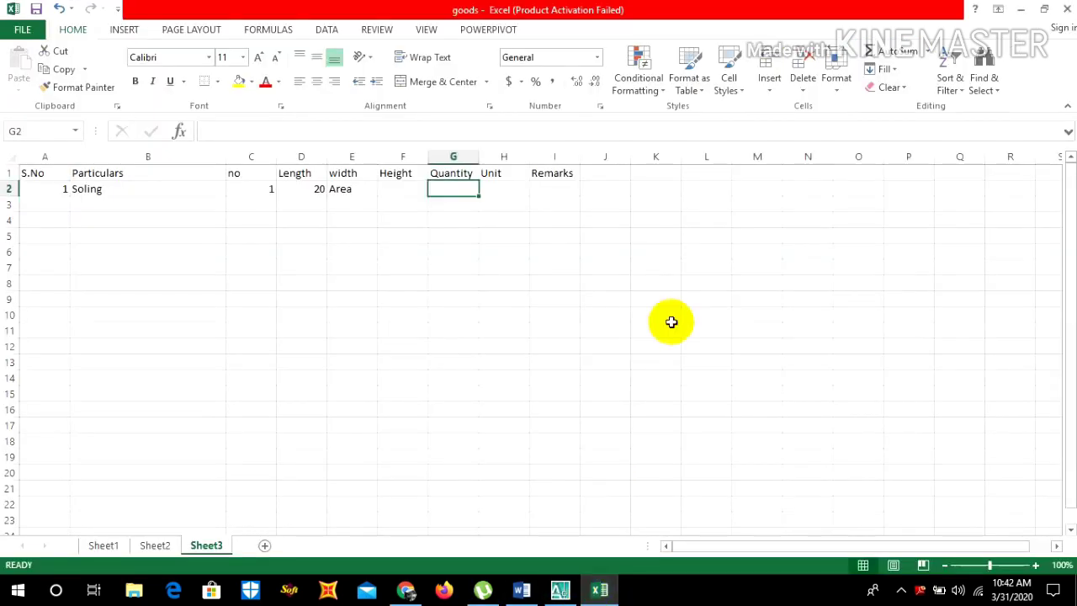
left_click(701, 205)
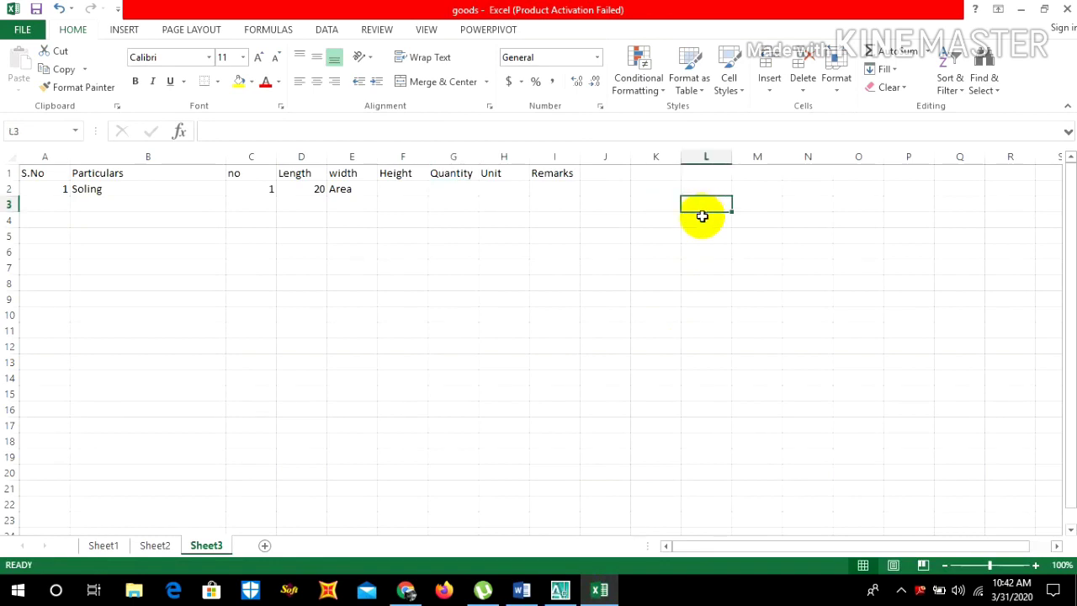
type("150748")
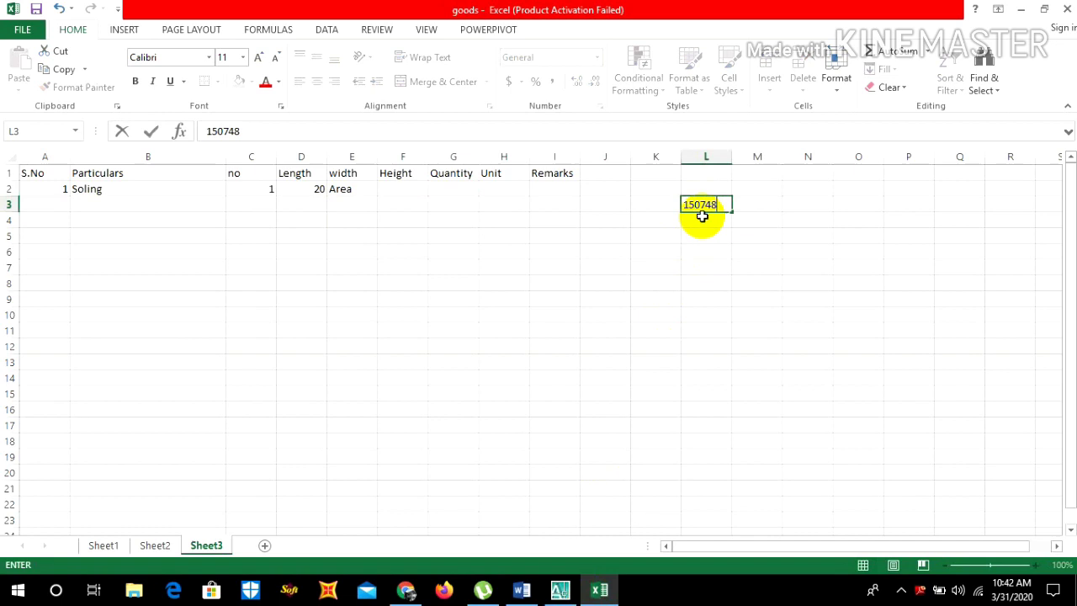
type(".13")
left_click(707, 220)
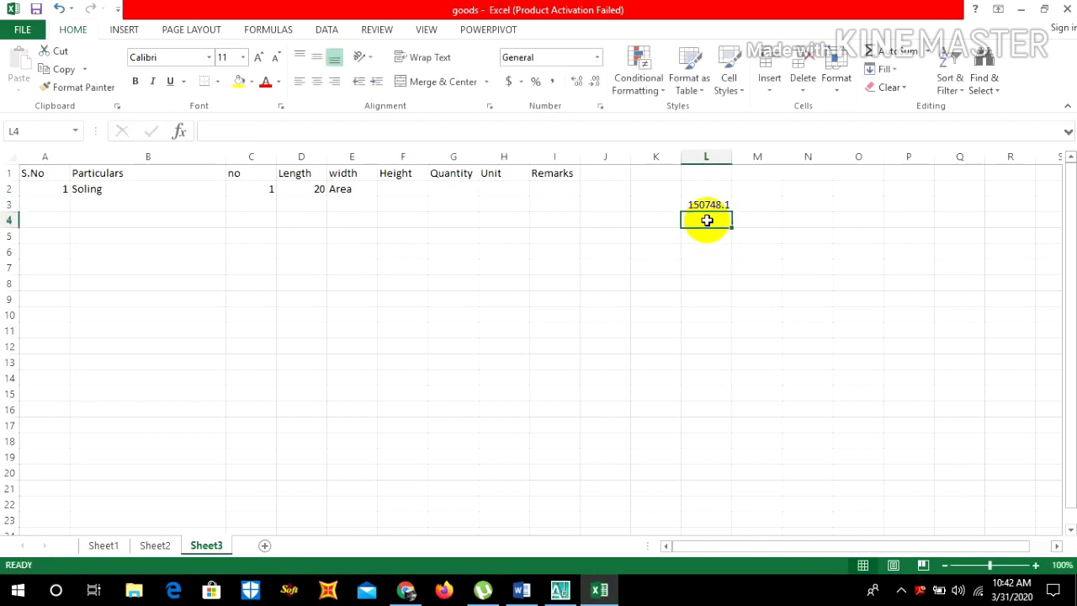
Convert L3 to square metres in L4 with =L3/1000000, giving 0.150748
type("=")
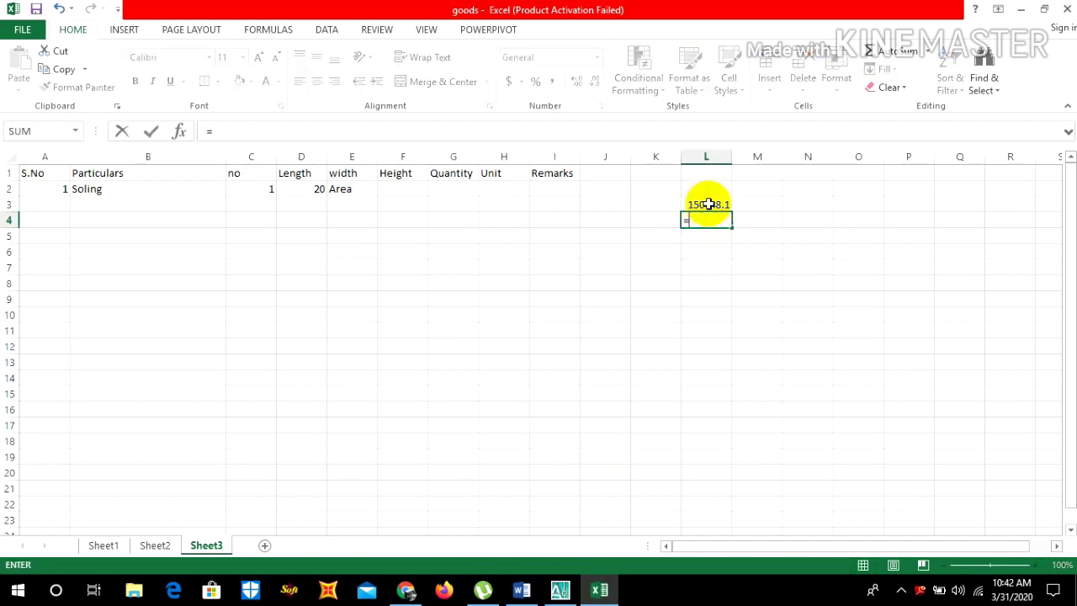
left_click(710, 204)
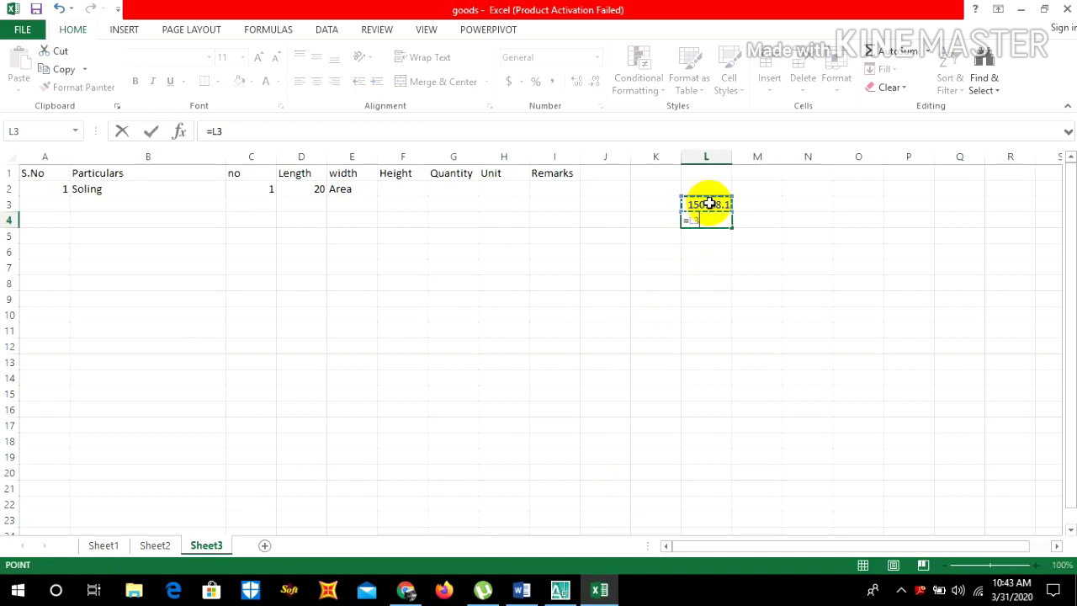
type("/100")
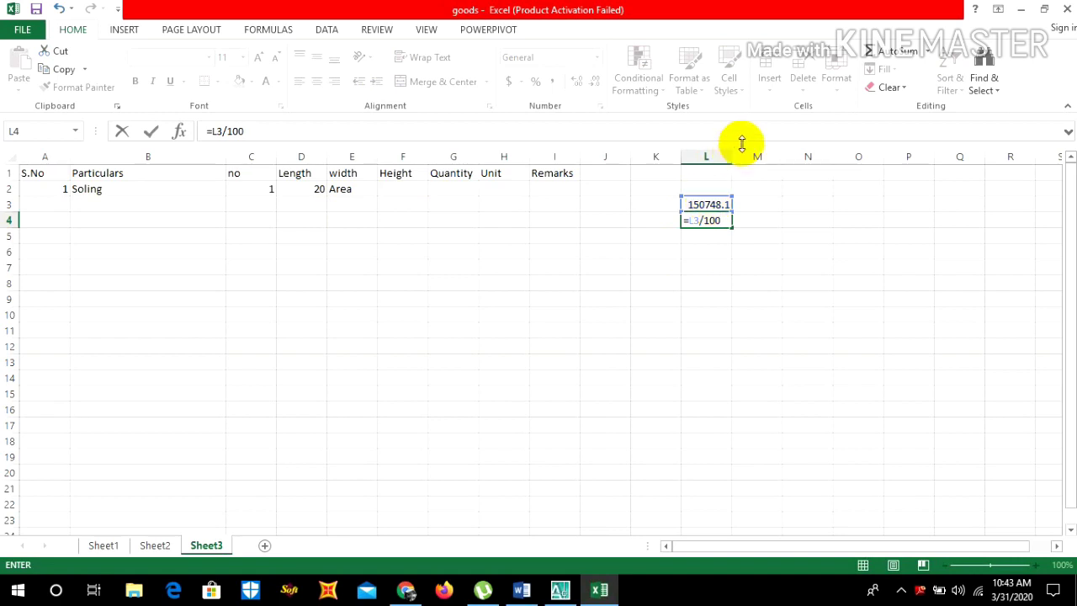
type("00")
key("Return")
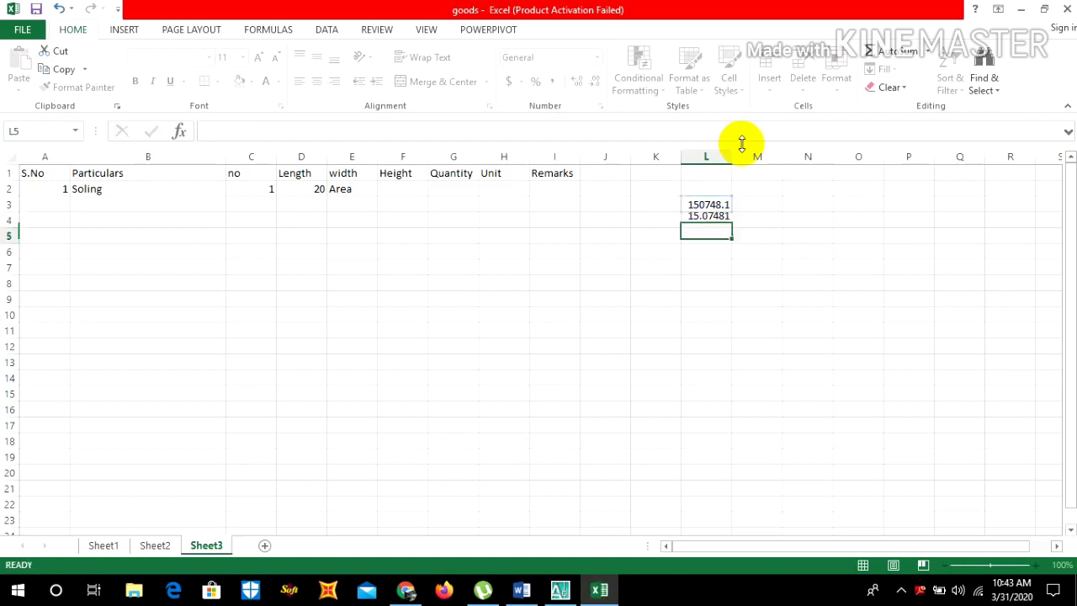
left_click(712, 220)
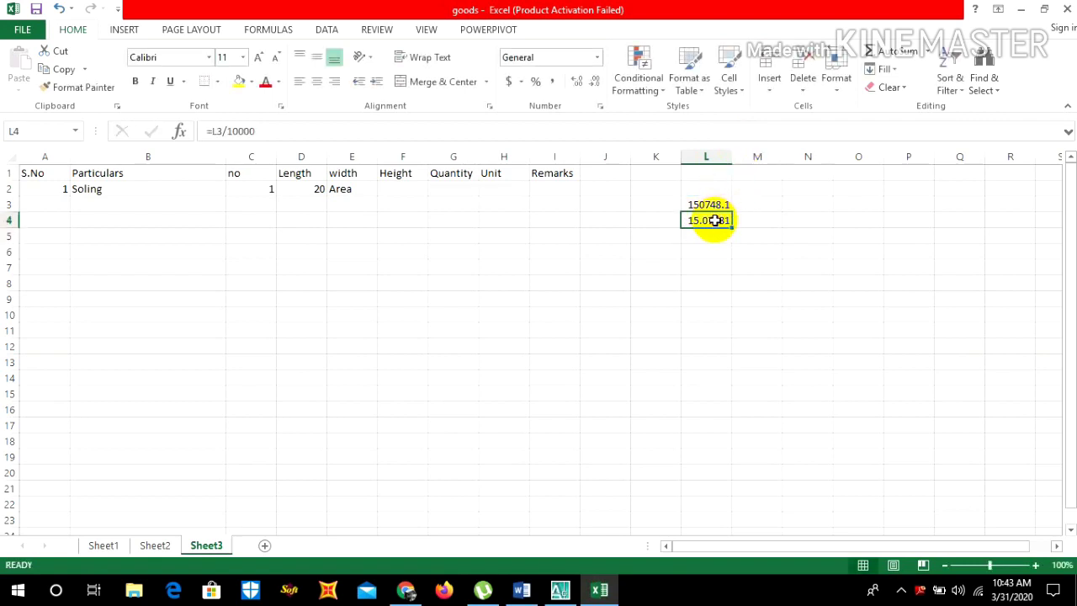
left_click(256, 130)
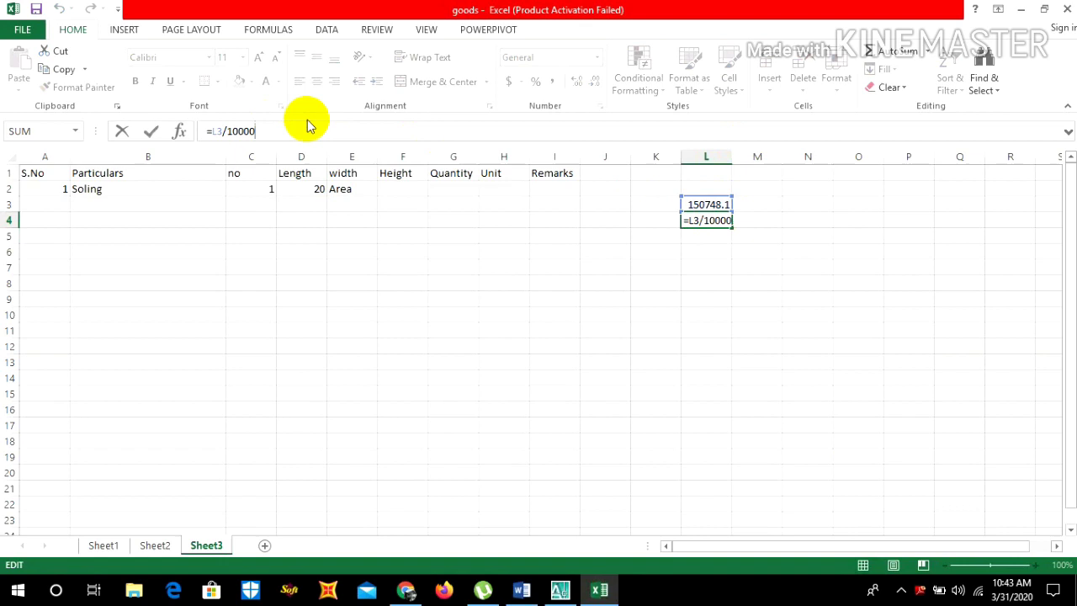
type("00")
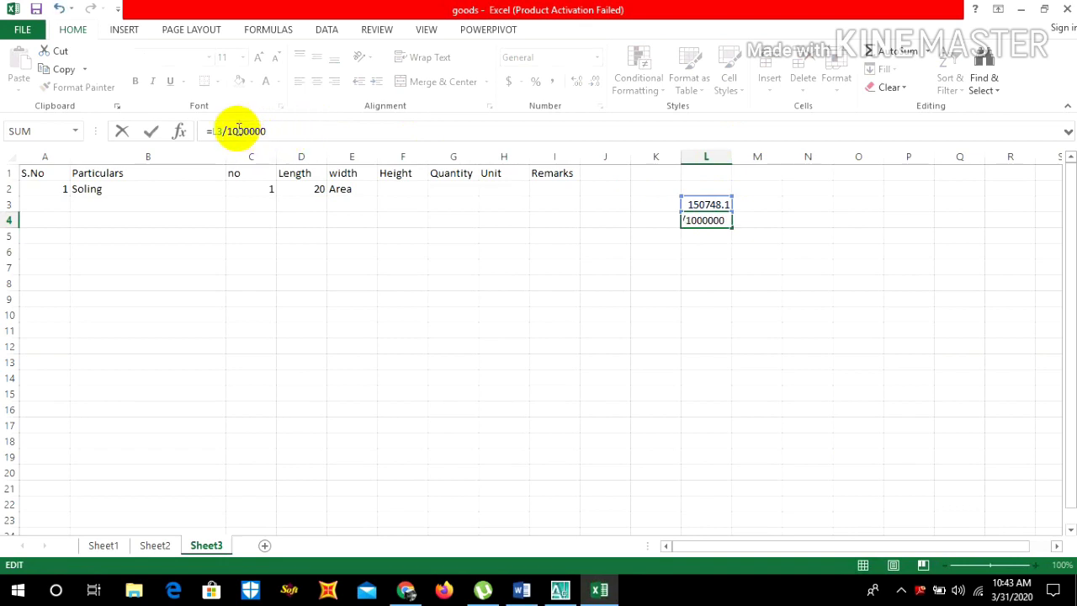
key("Return")
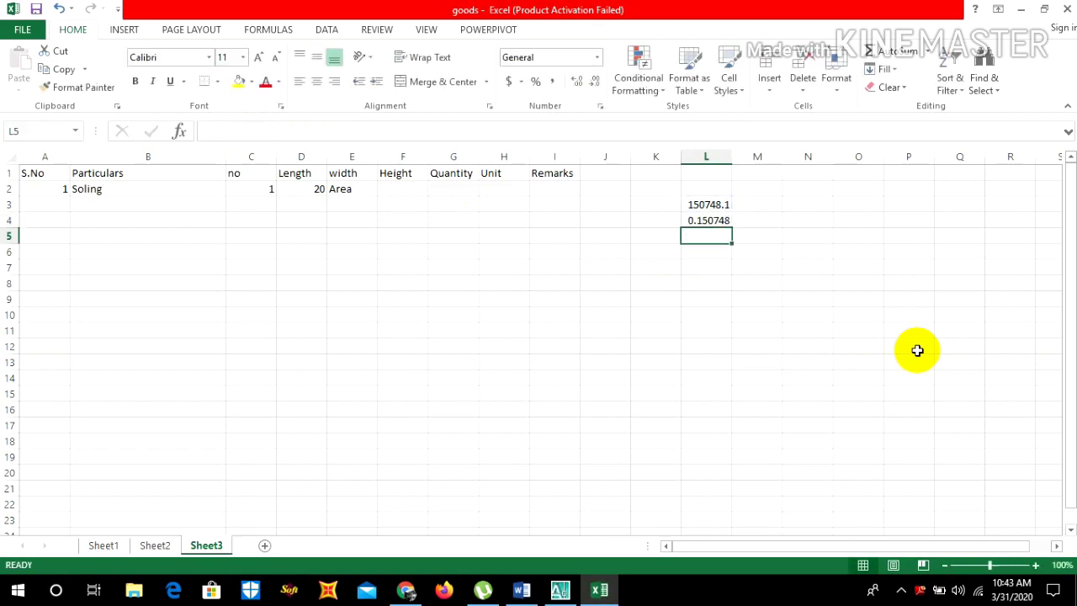
Give Soling a quantity of 0.15 and unit m
left_click(454, 188)
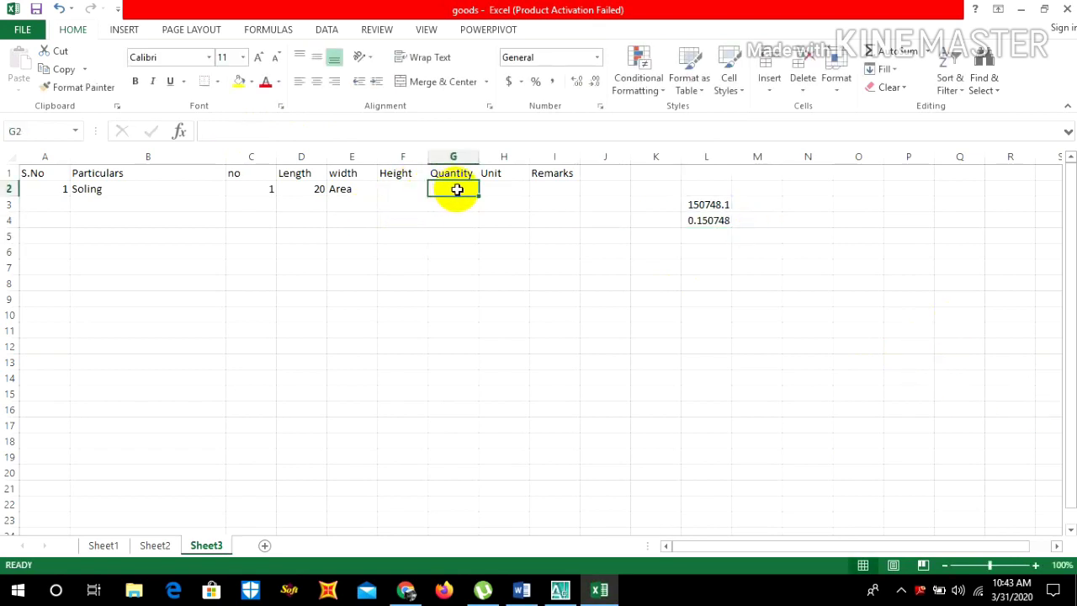
type("0.1")
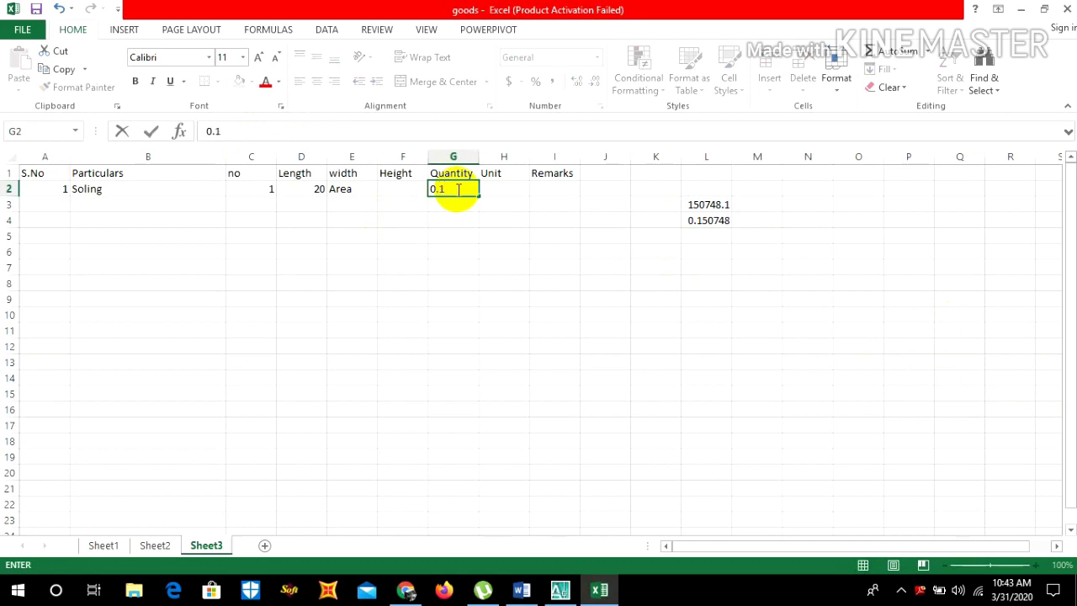
type("5")
left_click(497, 187)
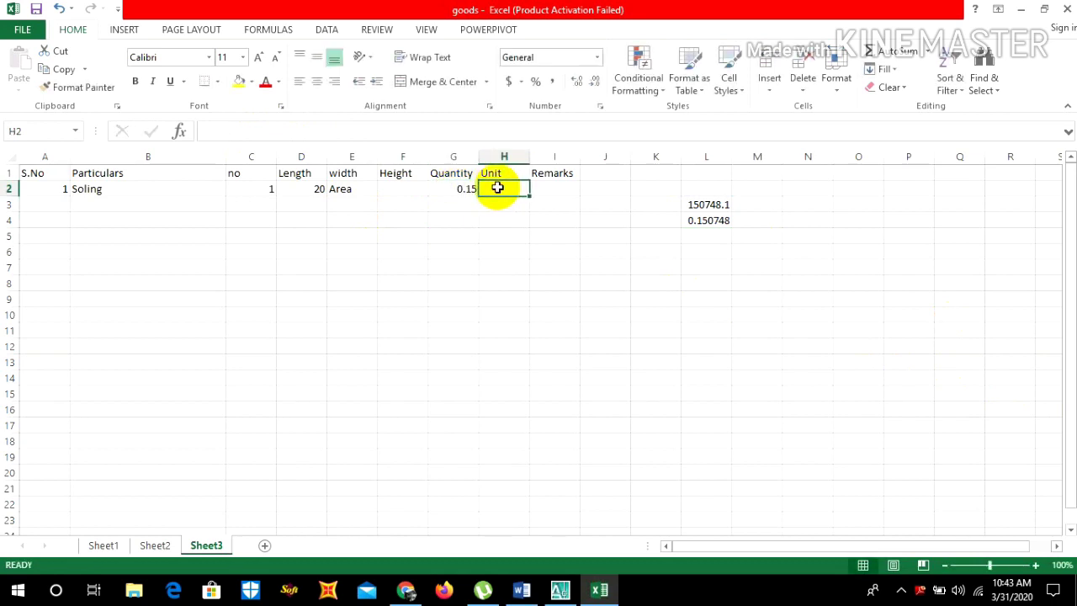
type("m")
left_click(395, 255)
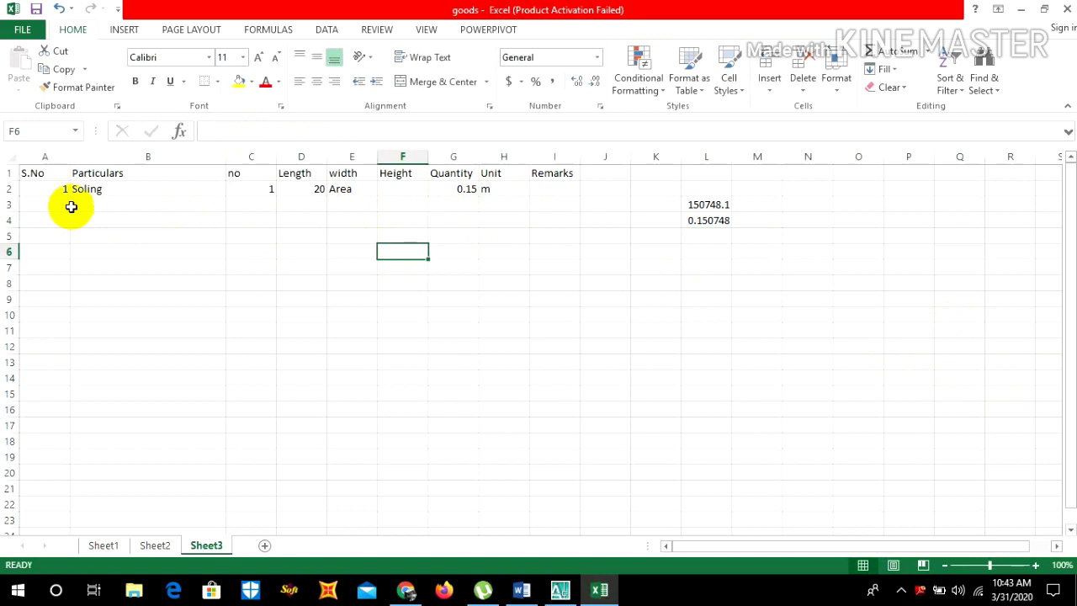
Fill row 3 with 2, PCC(1:2:4), count 1, length 20 and width Area
left_click(52, 204)
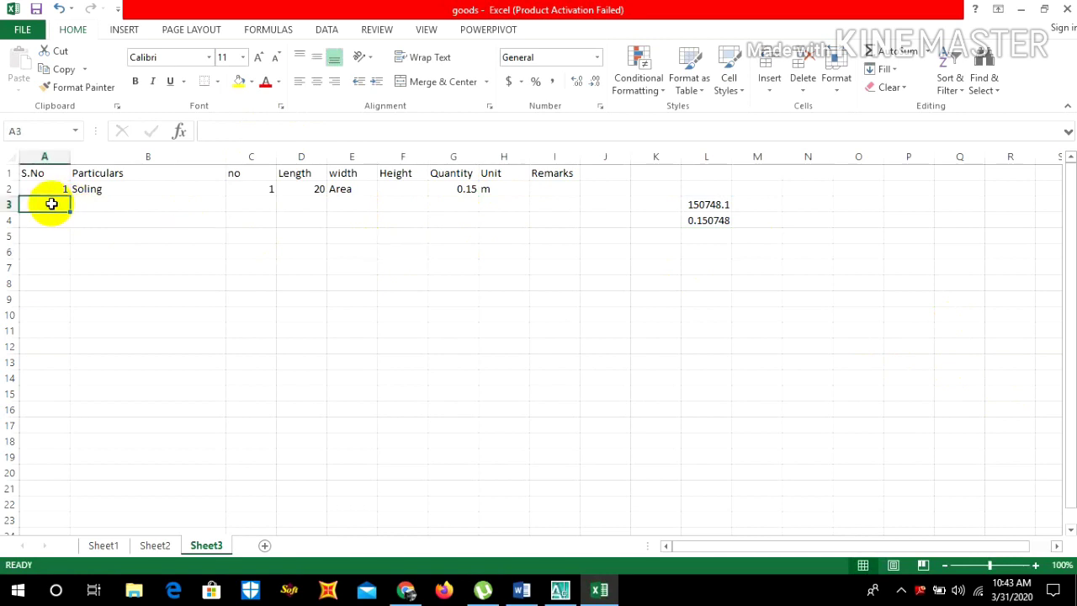
type("2")
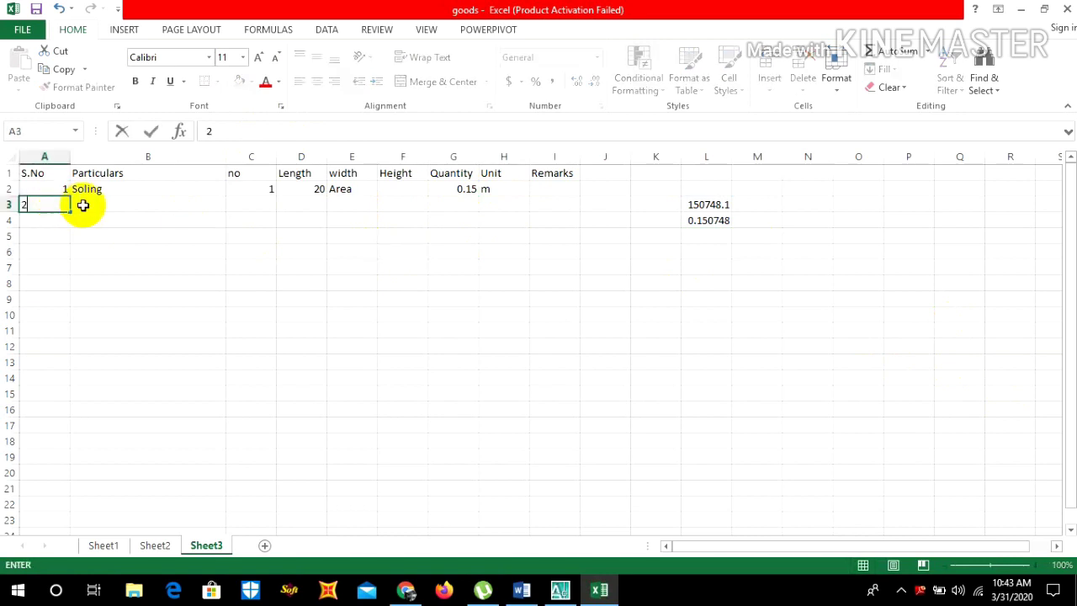
left_click(101, 205)
type("PCC")
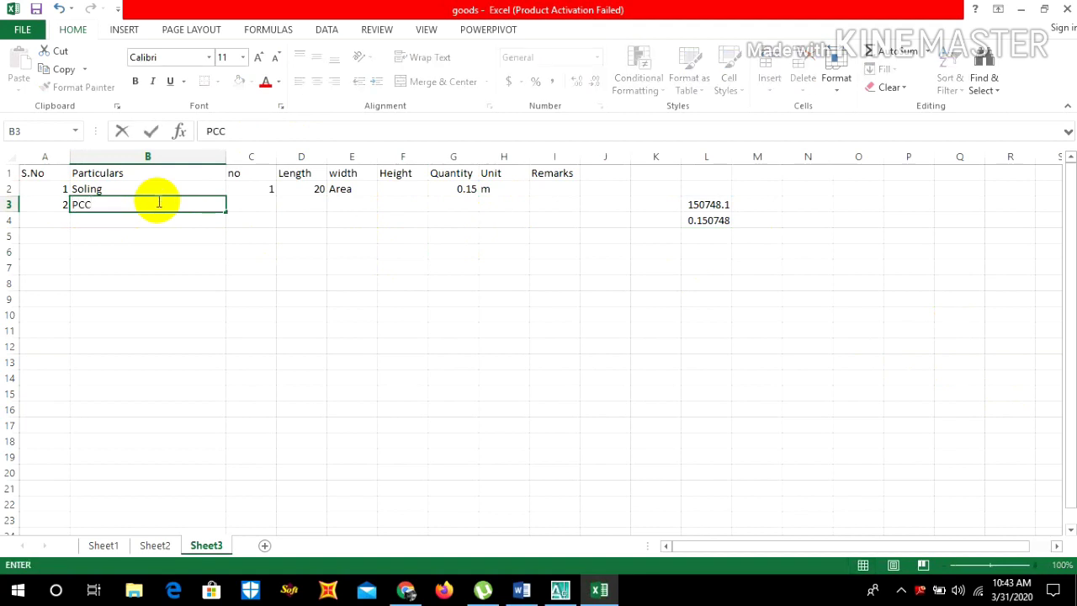
type("(1:2:4)")
left_click(248, 205)
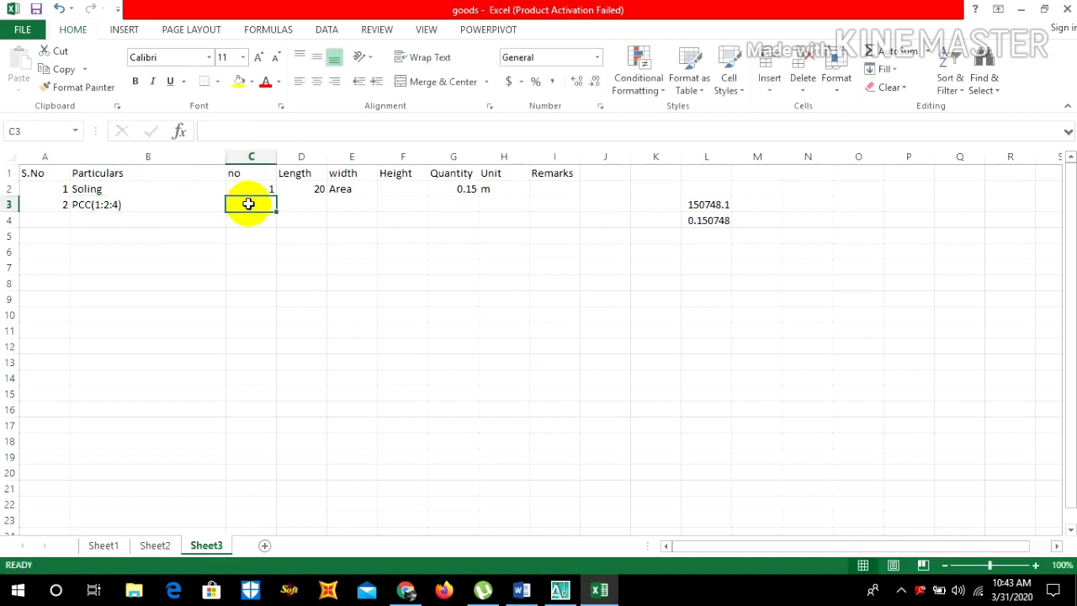
type("1")
left_click(294, 206)
type("20")
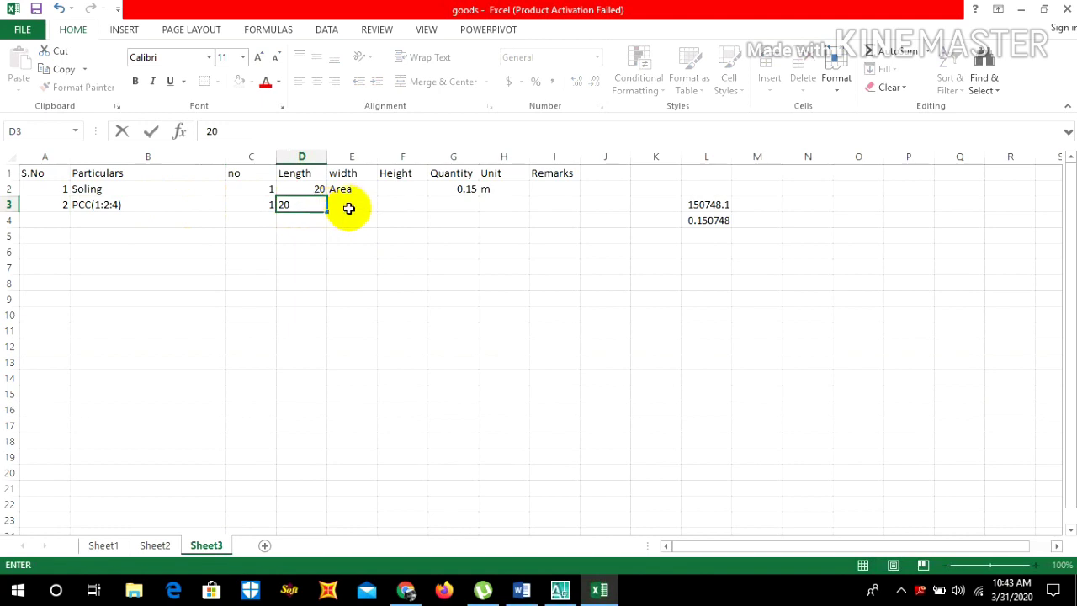
left_click(350, 206)
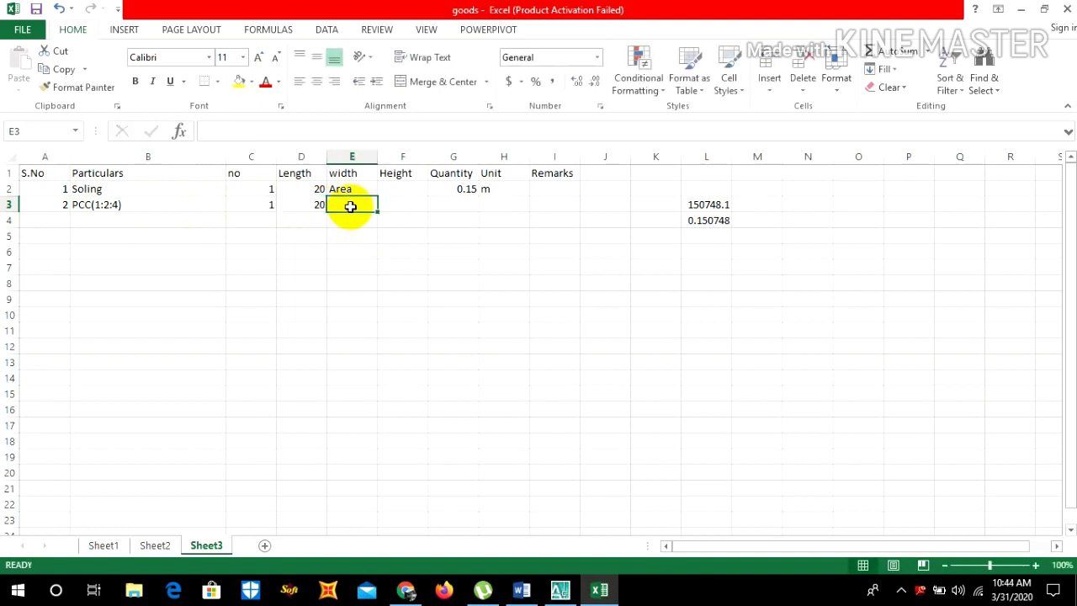
type("Area")
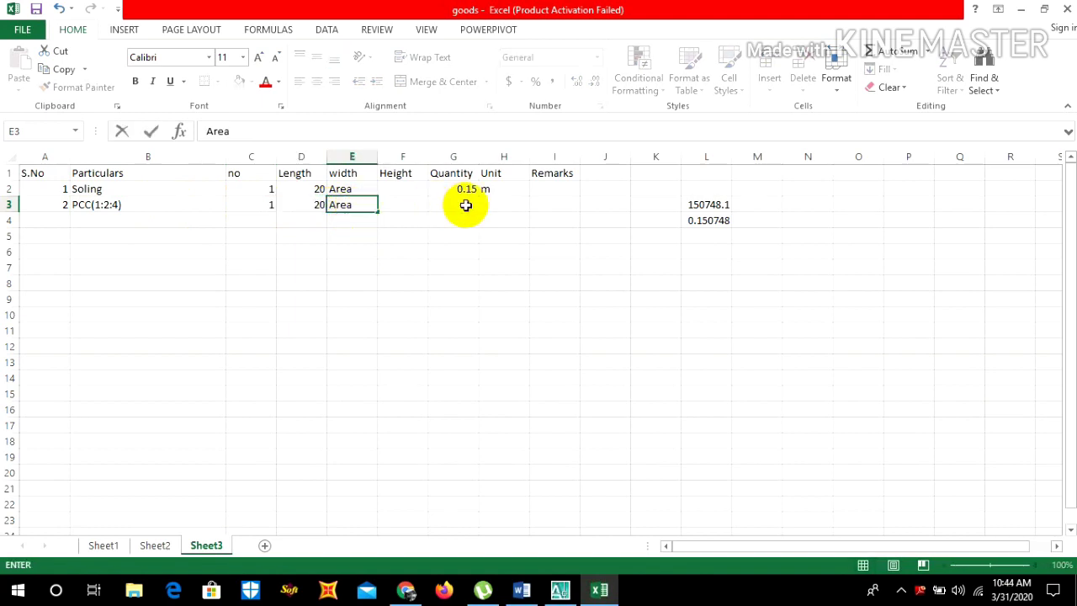
left_click(465, 206)
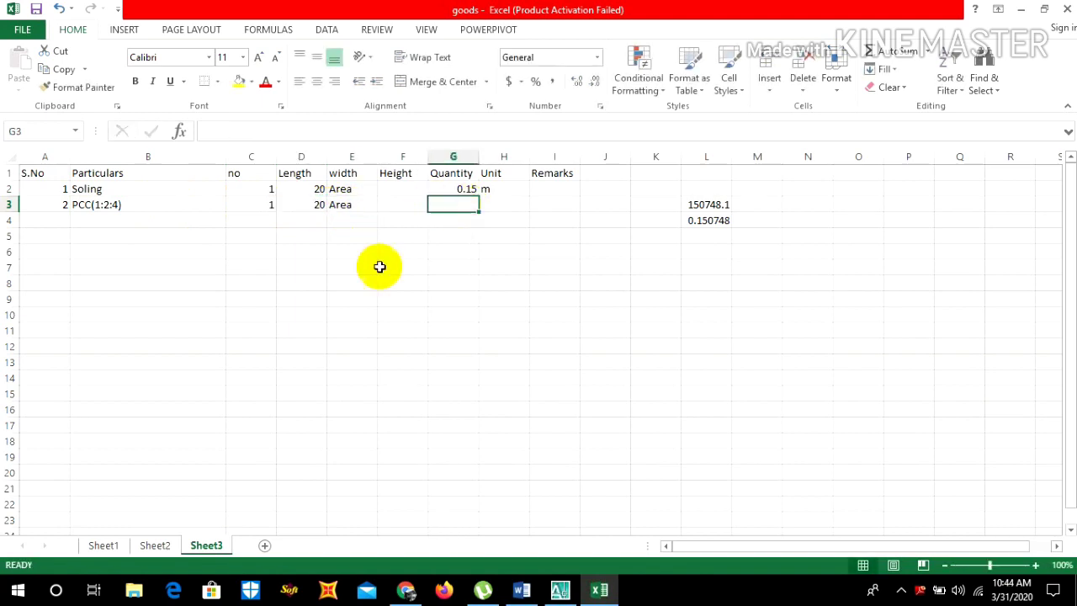
Measure the PCC concrete band in AutoCAD, reading Area 100498.7562 and Perimeter 2210.9726
left_click(559, 590)
scroll(457, 349, "down", 3)
scroll(470, 270, "up", 6)
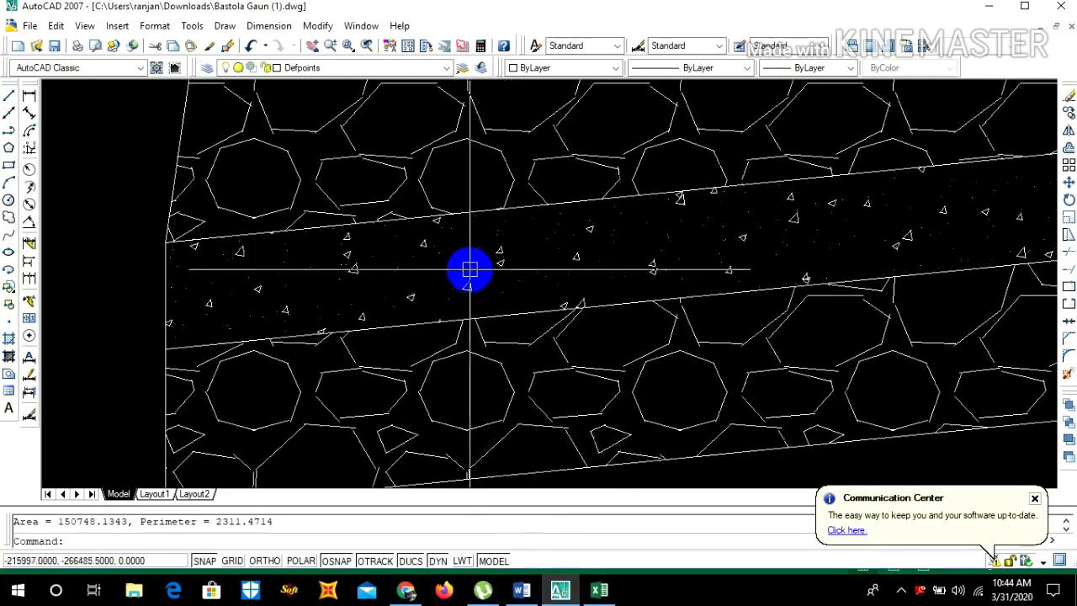
key("Return")
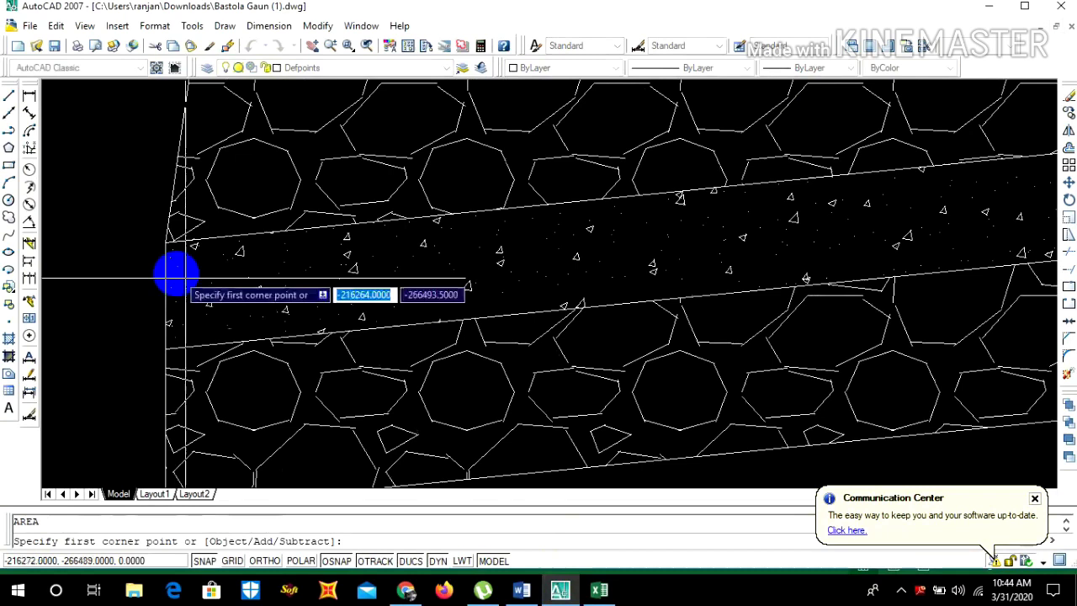
left_click(153, 243)
scroll(154, 244, "down", 3)
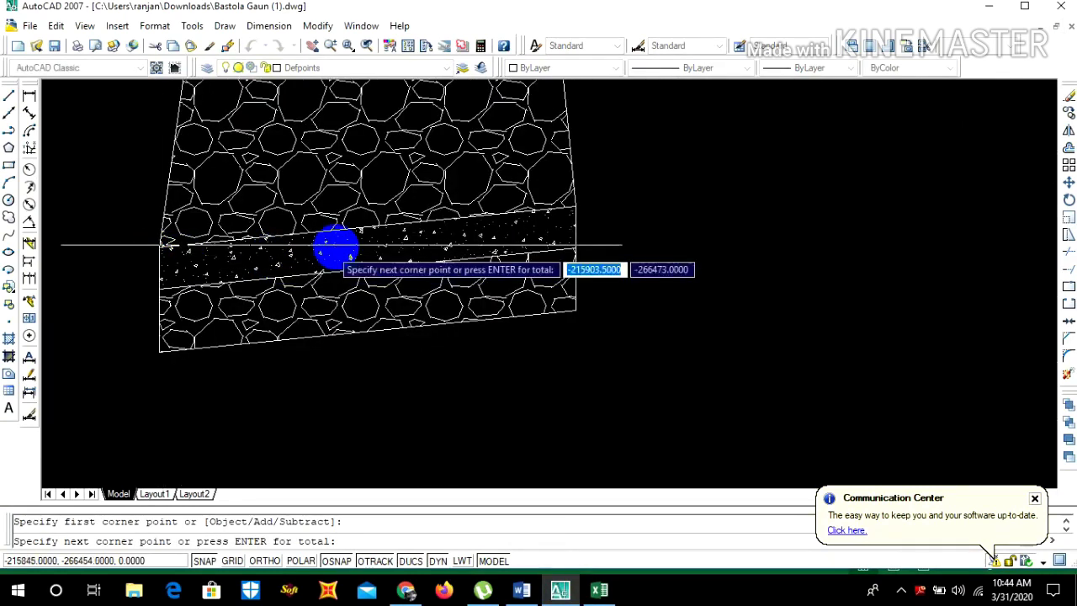
scroll(467, 225, "up", 4)
left_click(758, 174)
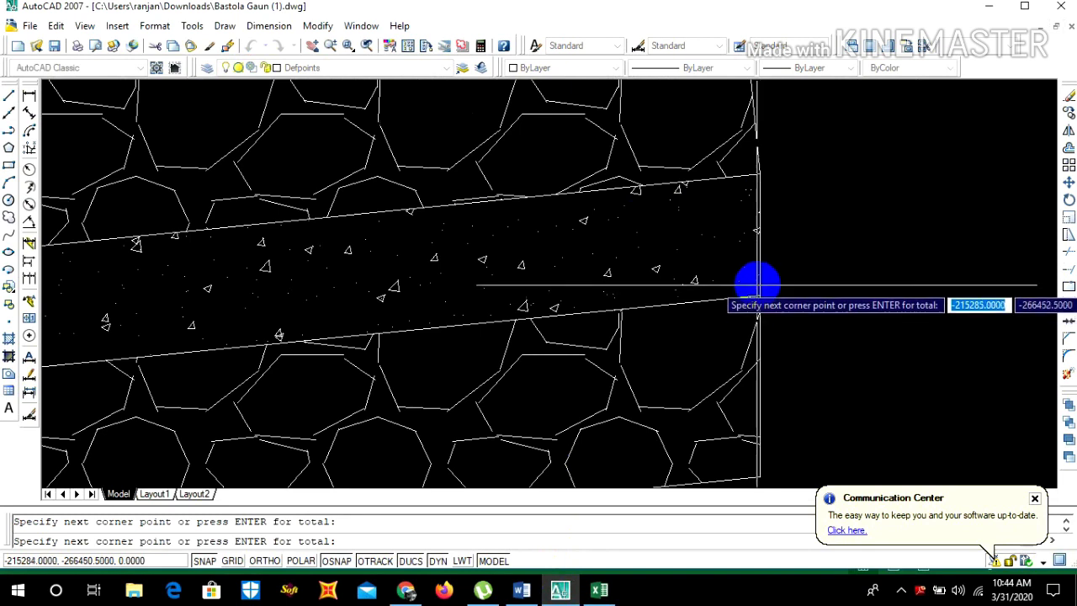
scroll(757, 286, "down", 3)
scroll(258, 360, "up", 3)
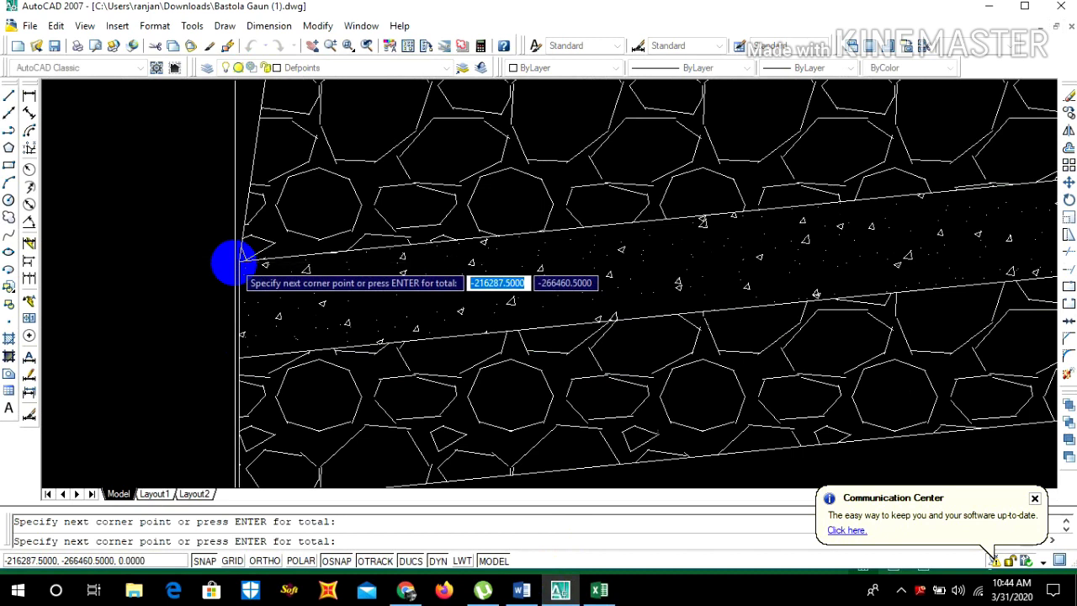
key("Return")
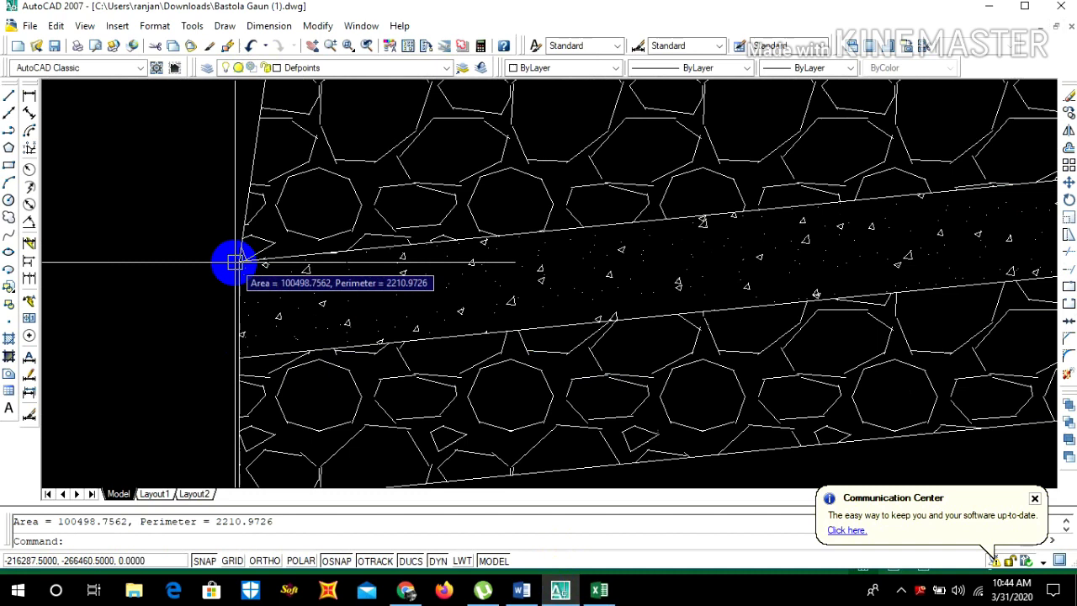
Back in Excel, replace L3 with the PCC area 100498.75 so L4 shows 0.100499
left_click(600, 591)
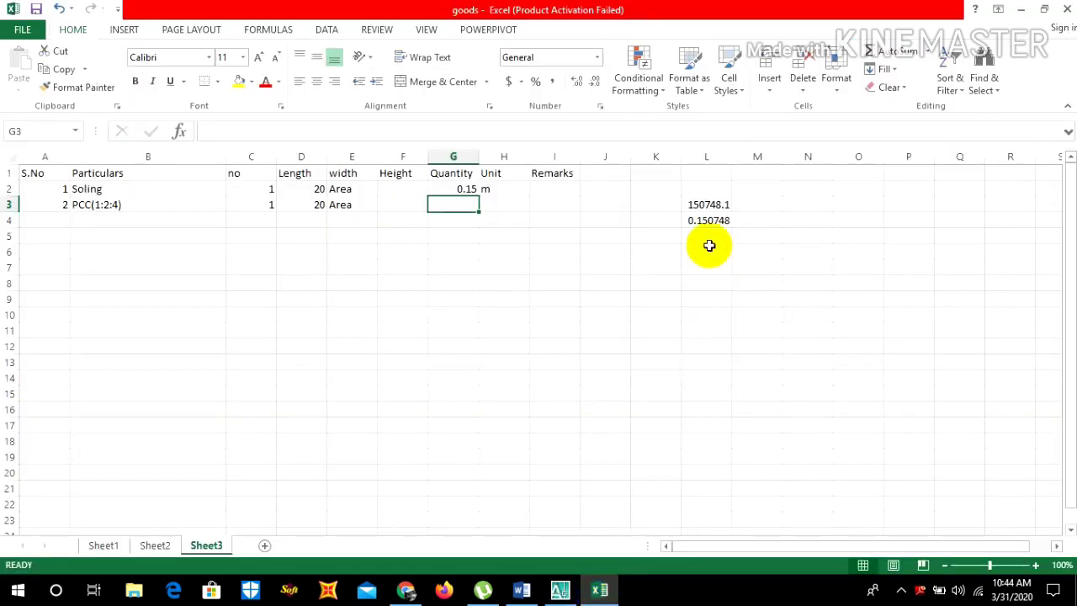
left_click(706, 204)
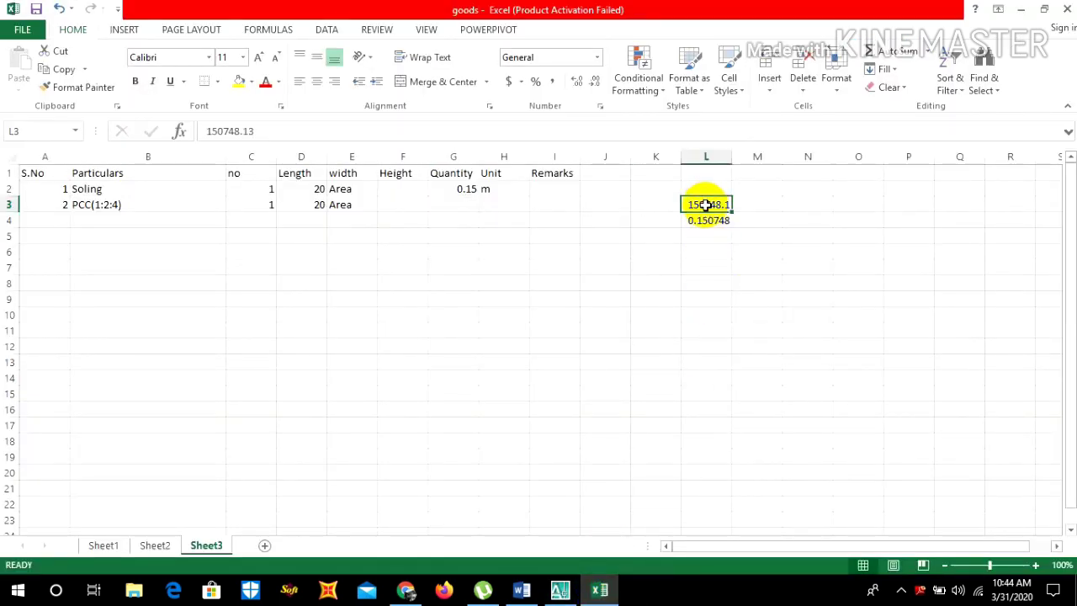
type("100")
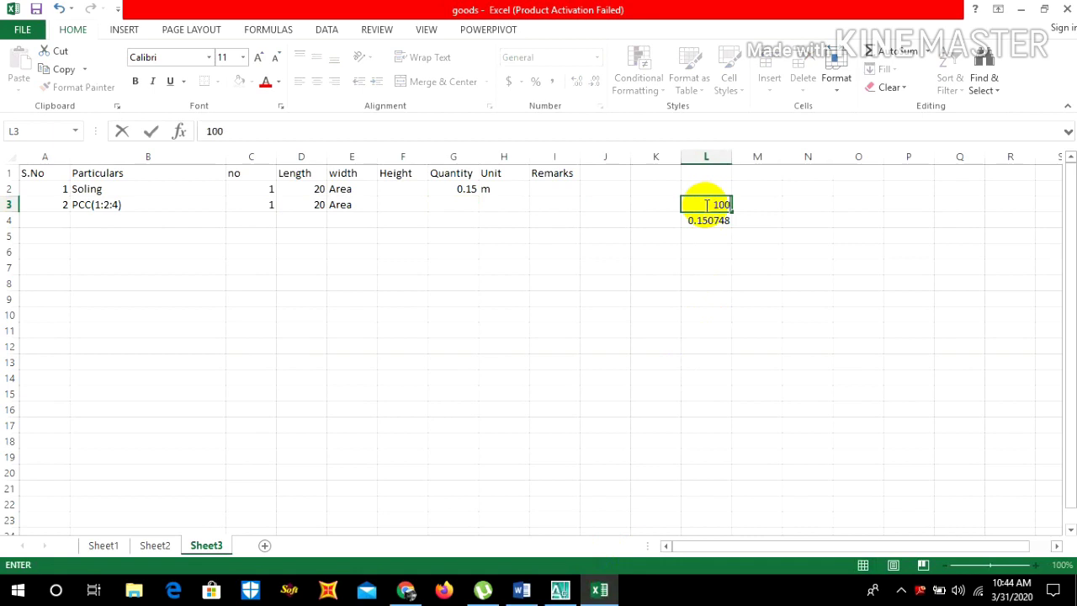
type("498.75")
key("Return")
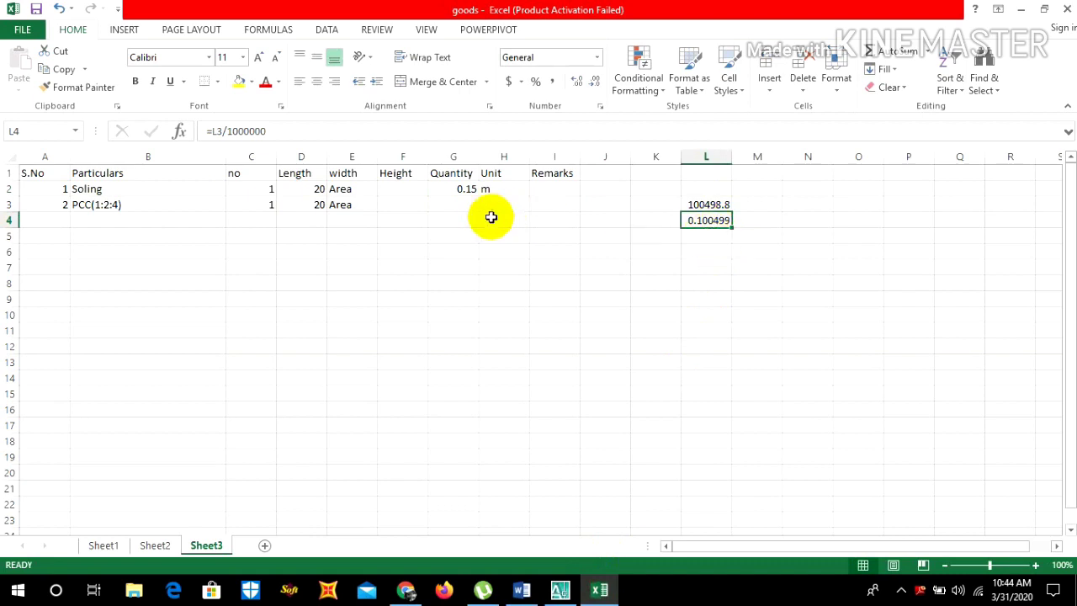
Enter 0.10 as the PCC quantity in G3 and clear Soling's unit cell H2
left_click(461, 206)
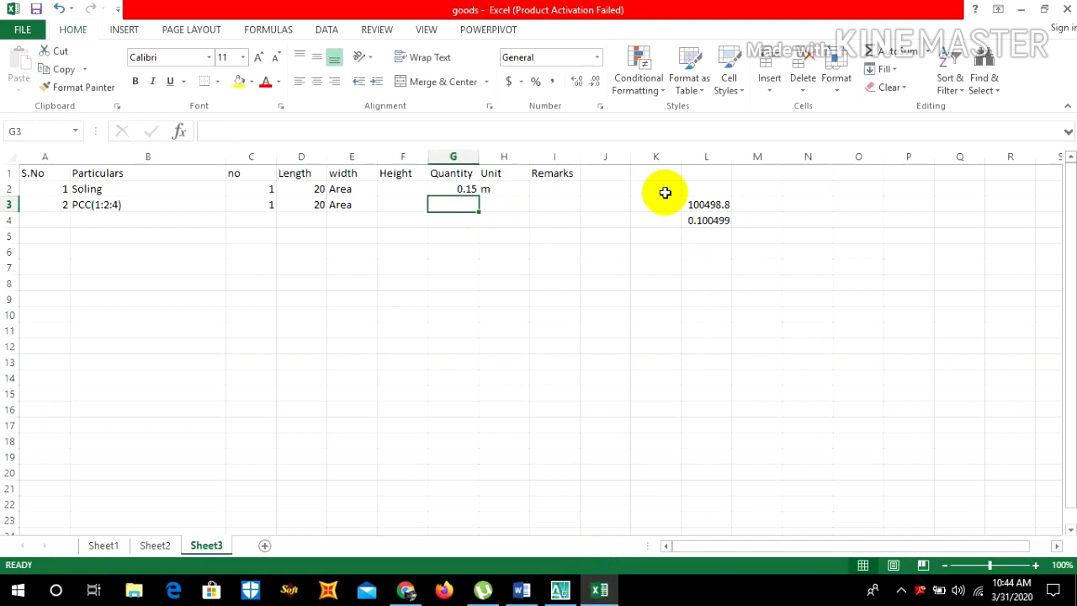
type("0.1")
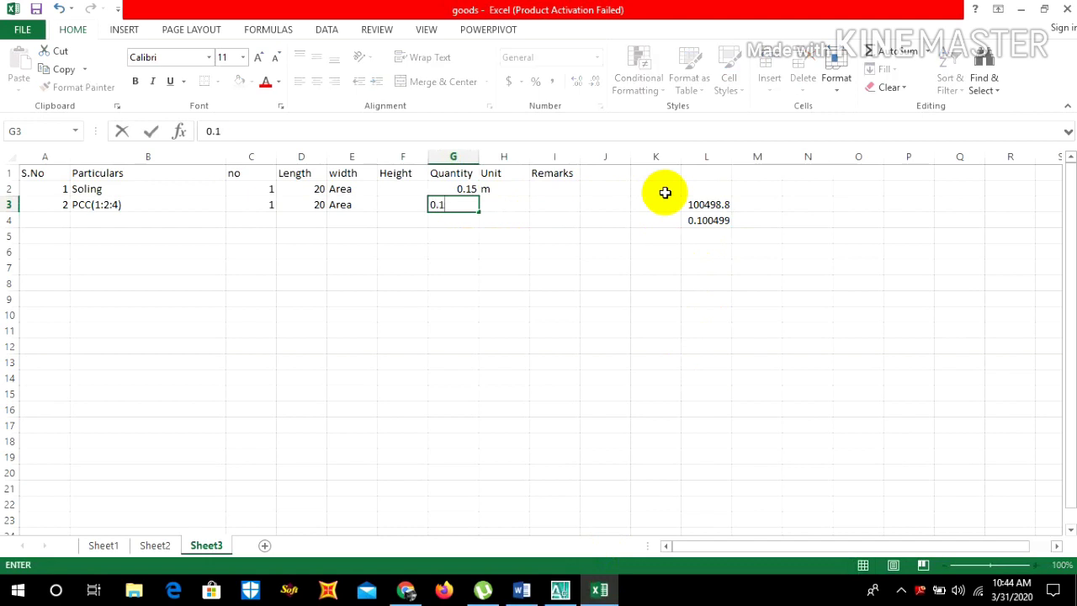
type("0")
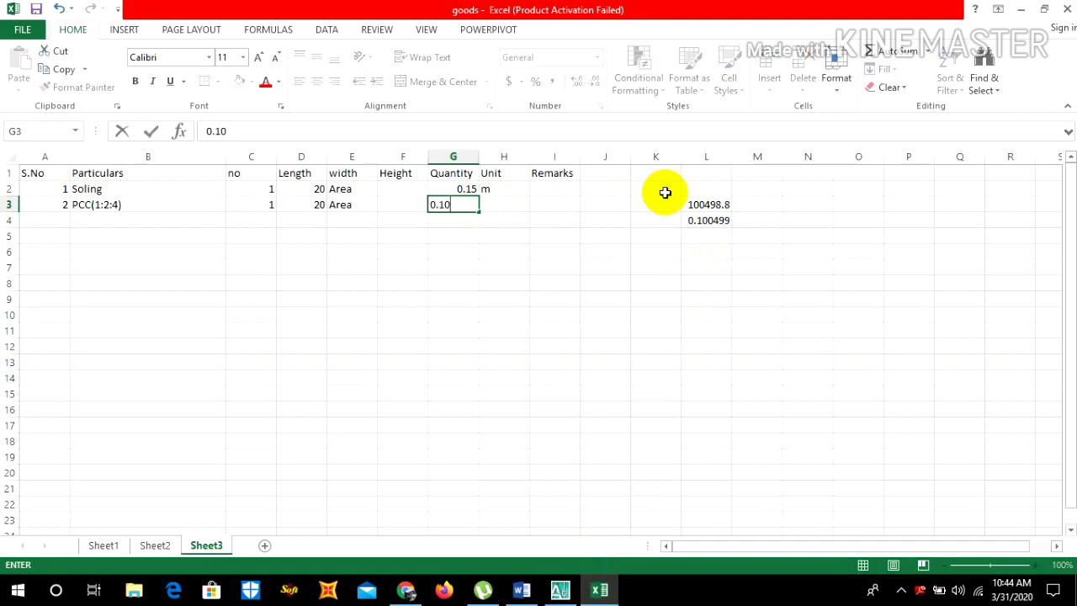
left_click(510, 206)
left_click(496, 189)
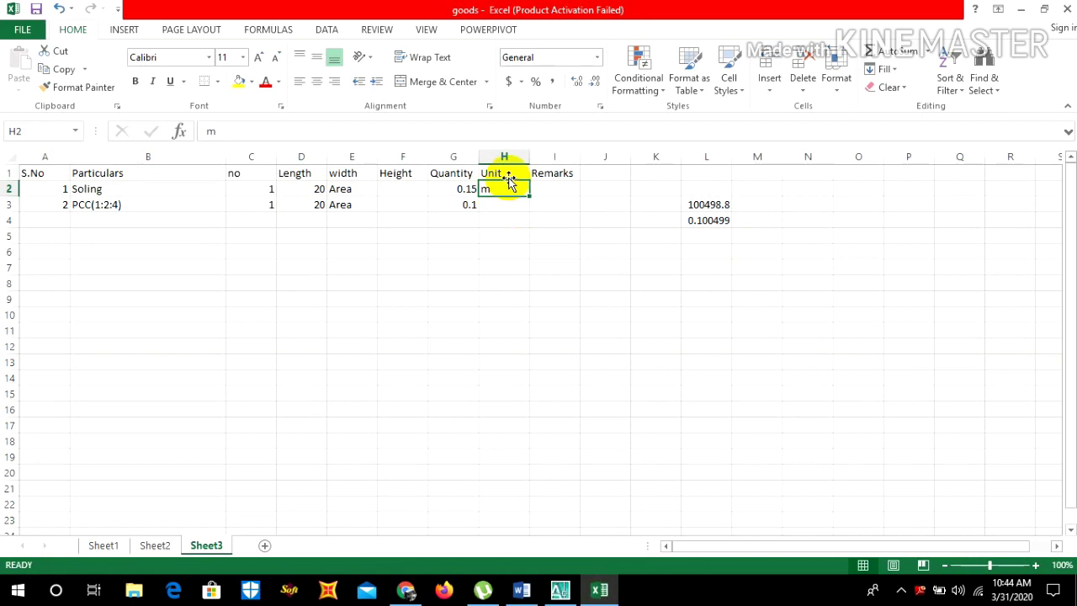
type("M3")
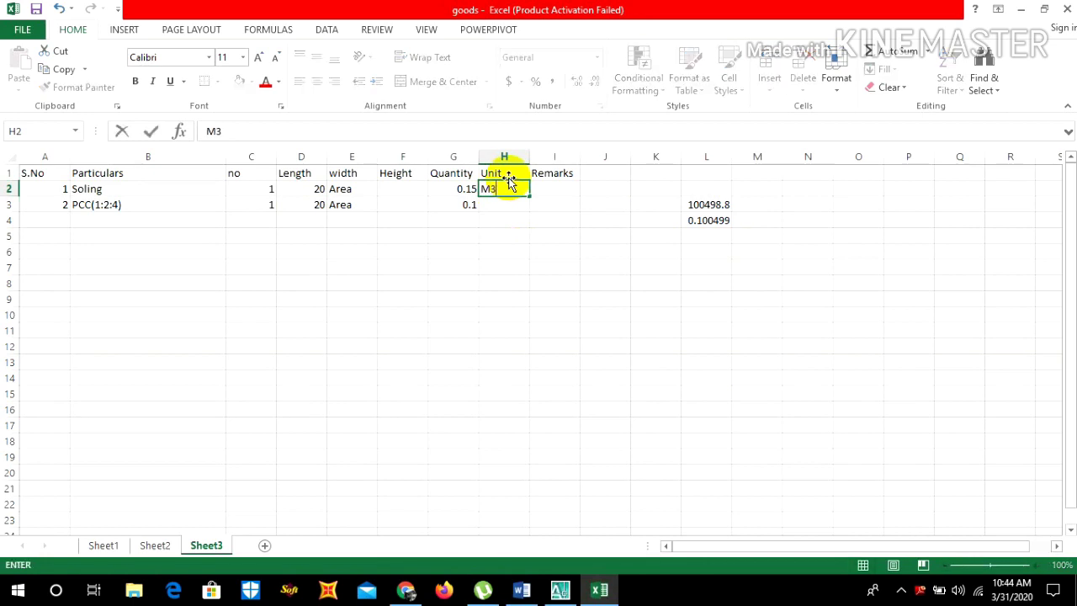
key("BackSpace")
key("BackSpace")
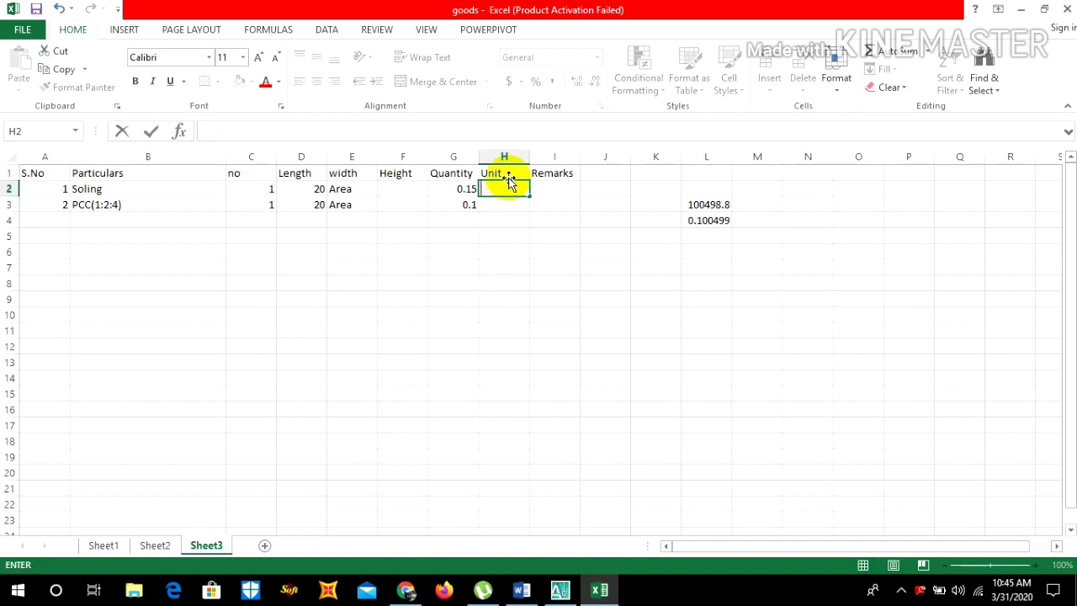
left_click(569, 298)
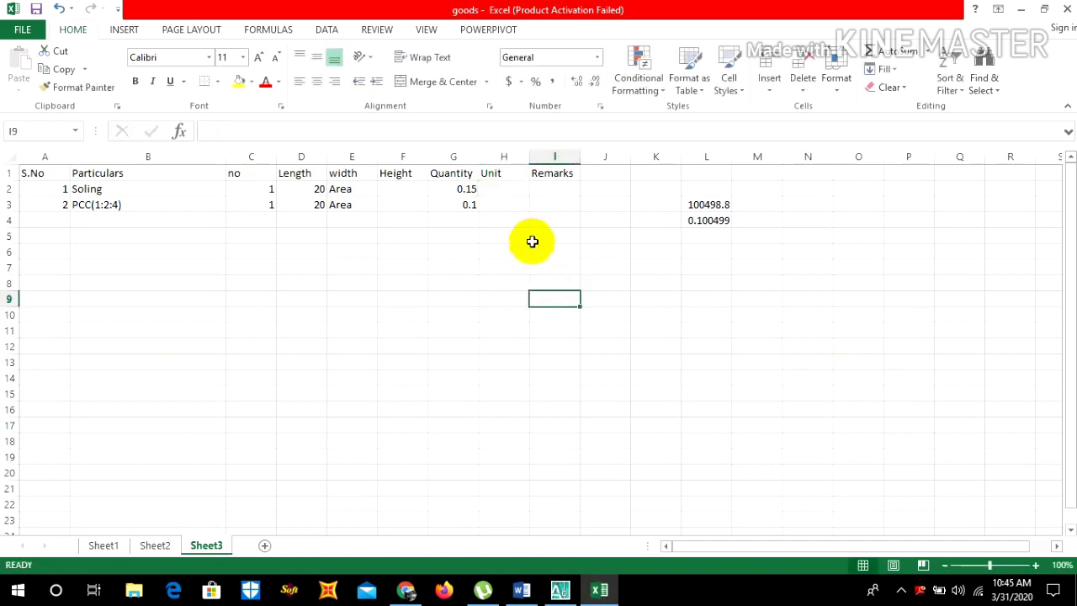
Set the unit to m3 for both Soling and PCC in H2:H3
left_click(496, 192)
type("m3")
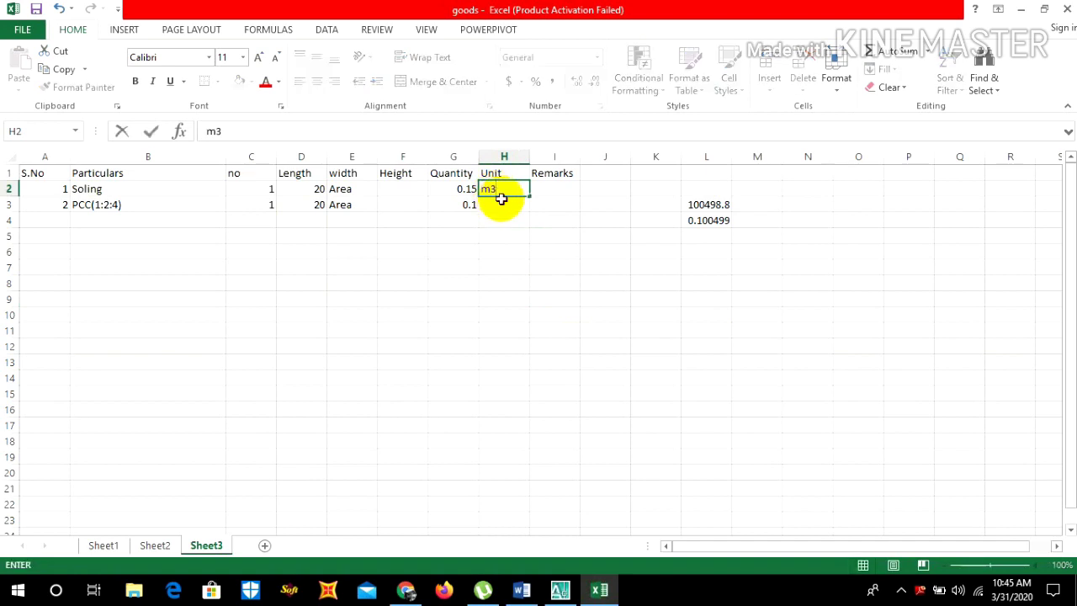
left_click(502, 205)
type("m3")
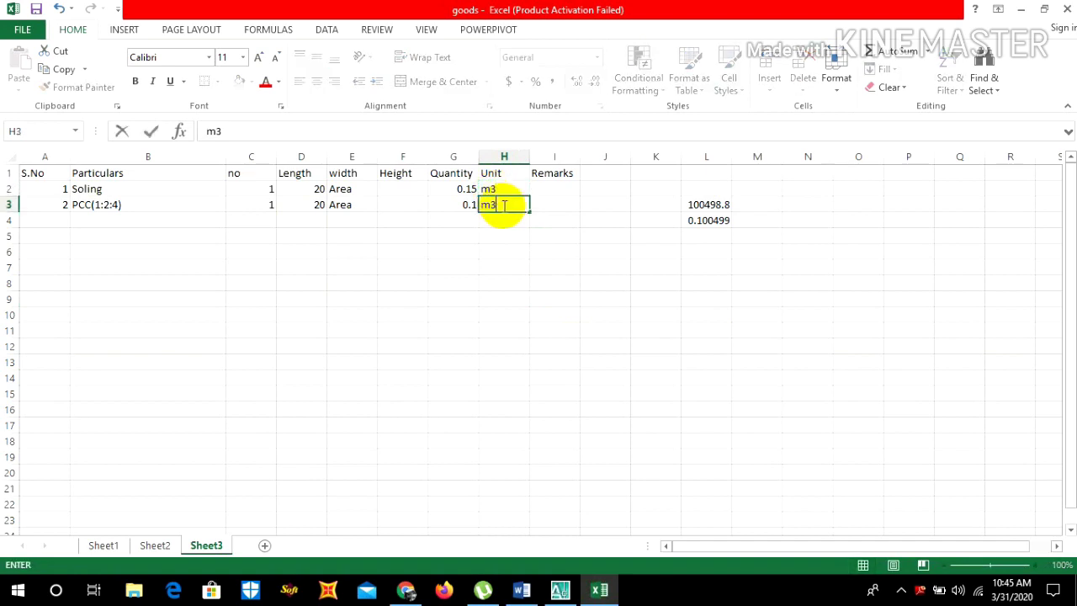
left_click(511, 262)
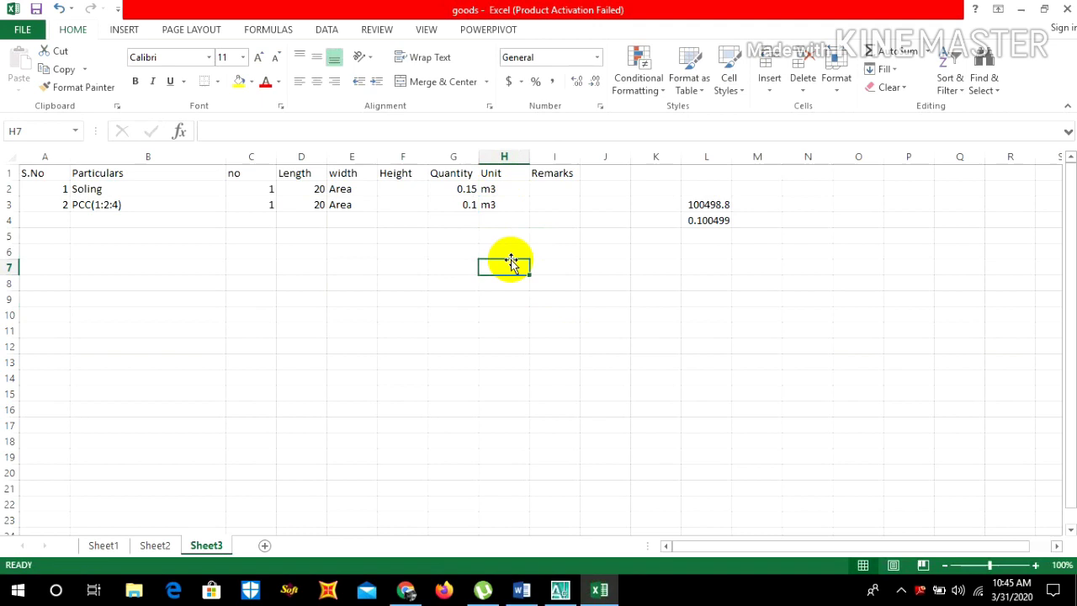
Move the 0.15 and 0.1 values from Quantity G2:G3 into Height F2:F3
left_click(468, 189)
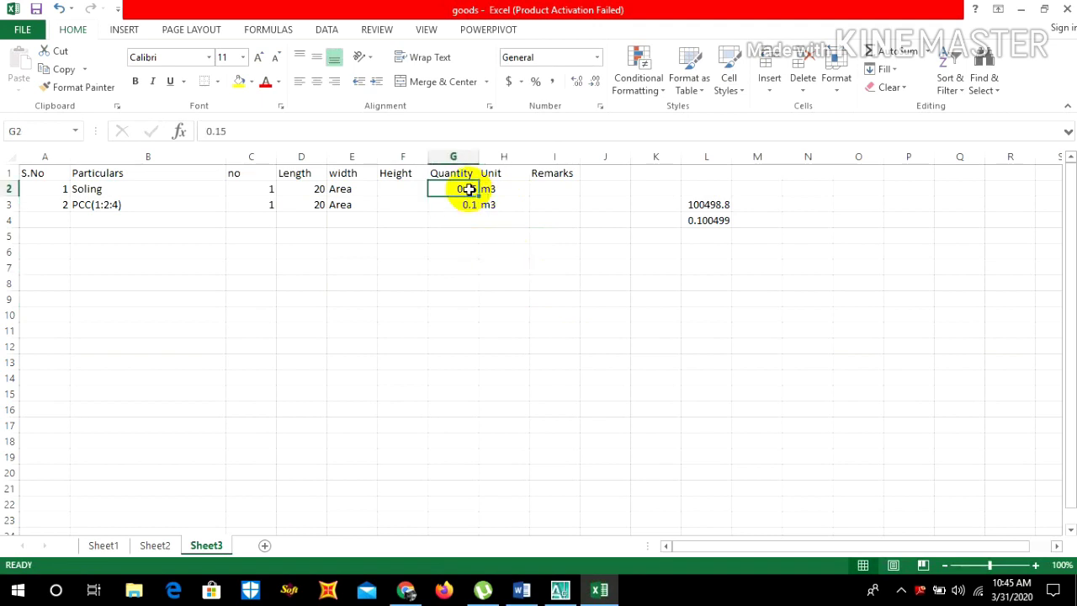
left_click_drag(468, 188, 497, 189)
left_click_drag(504, 283, 504, 267)
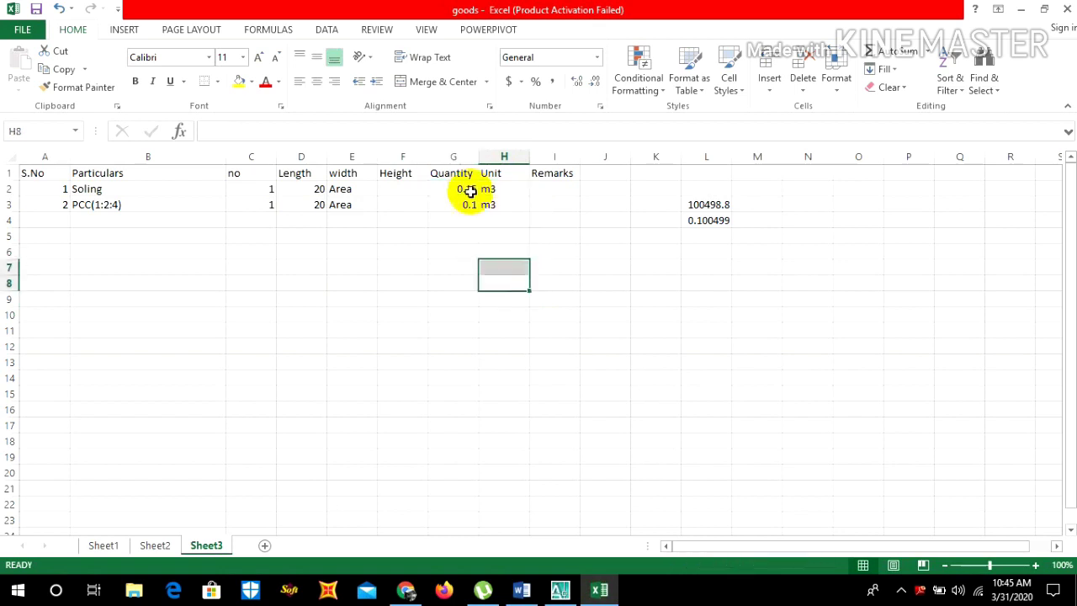
left_click(468, 188)
key("shift+Down")
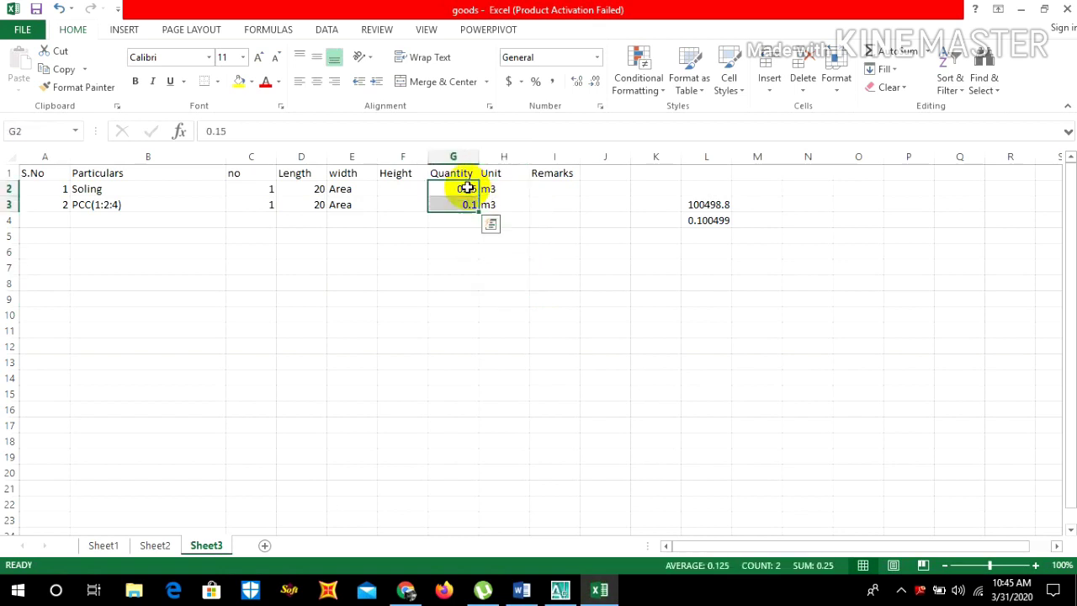
key("ctrl+c")
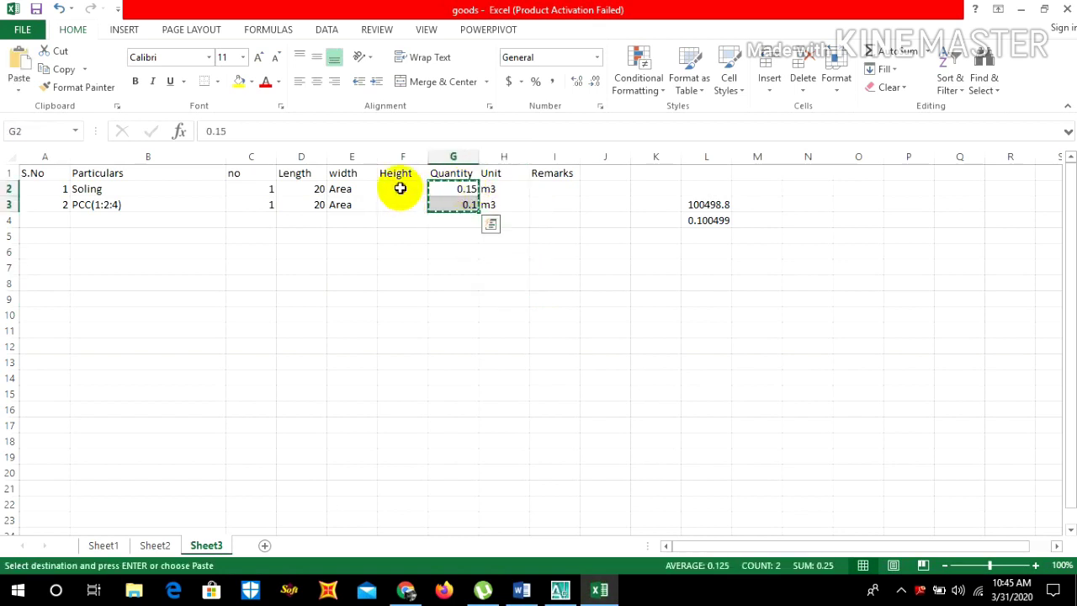
left_click(400, 188)
key("ctrl+v")
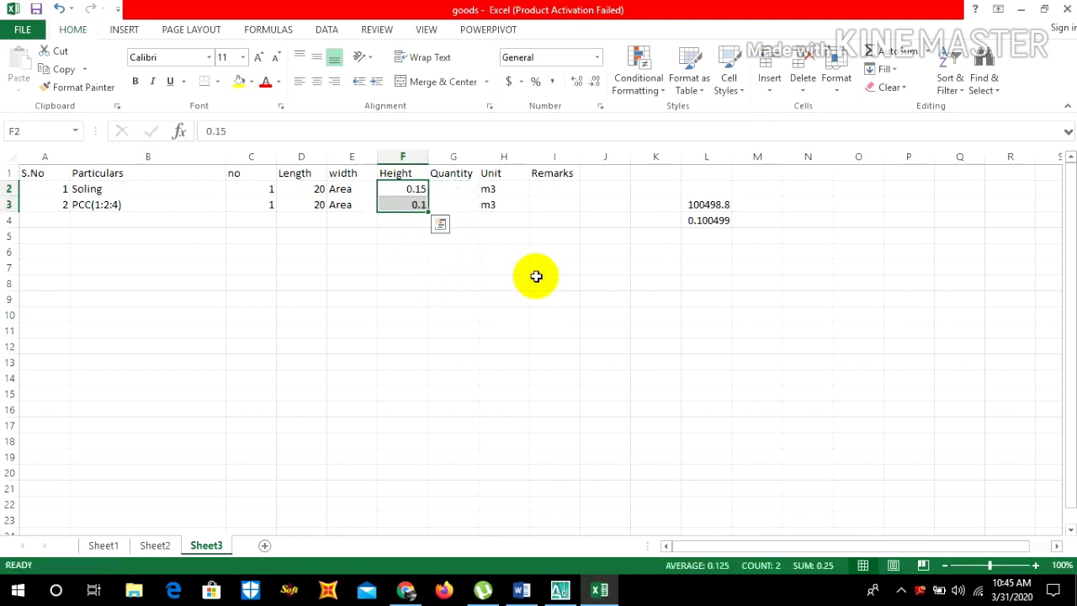
left_click_drag(535, 283, 535, 270)
left_click(59, 222)
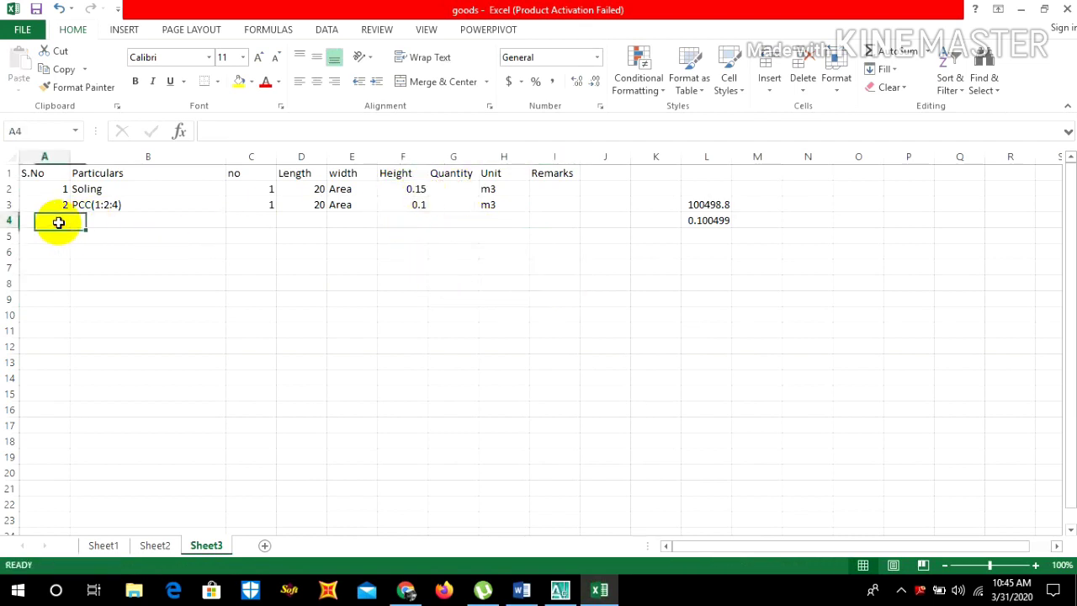
Fill row 4 with 3, Stone masonry works(1:1.5:3), count 1, length 20 and width Area from row 3
type("3")
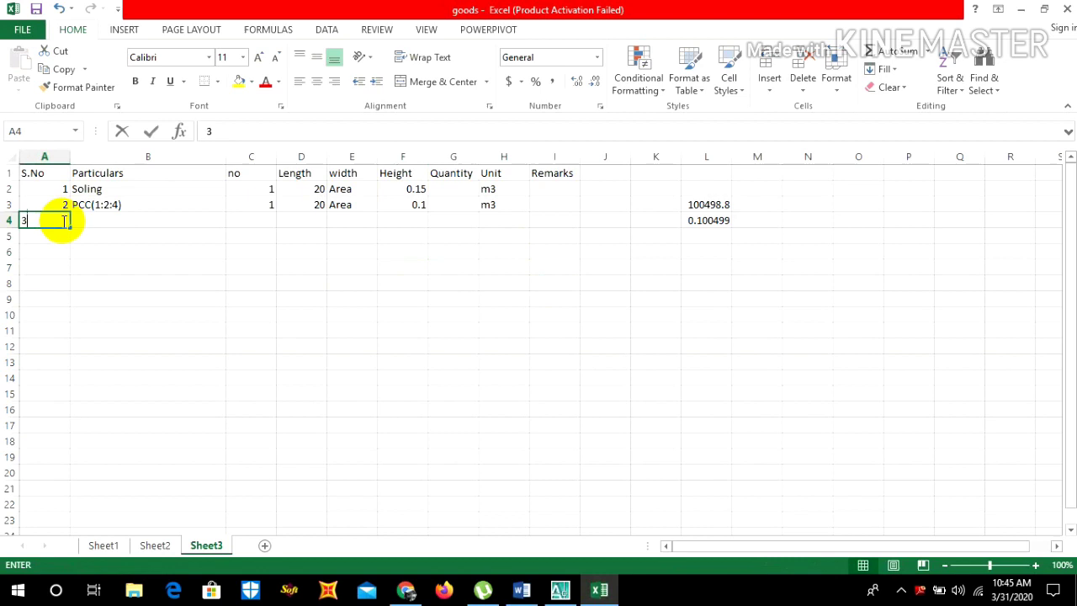
left_click(104, 225)
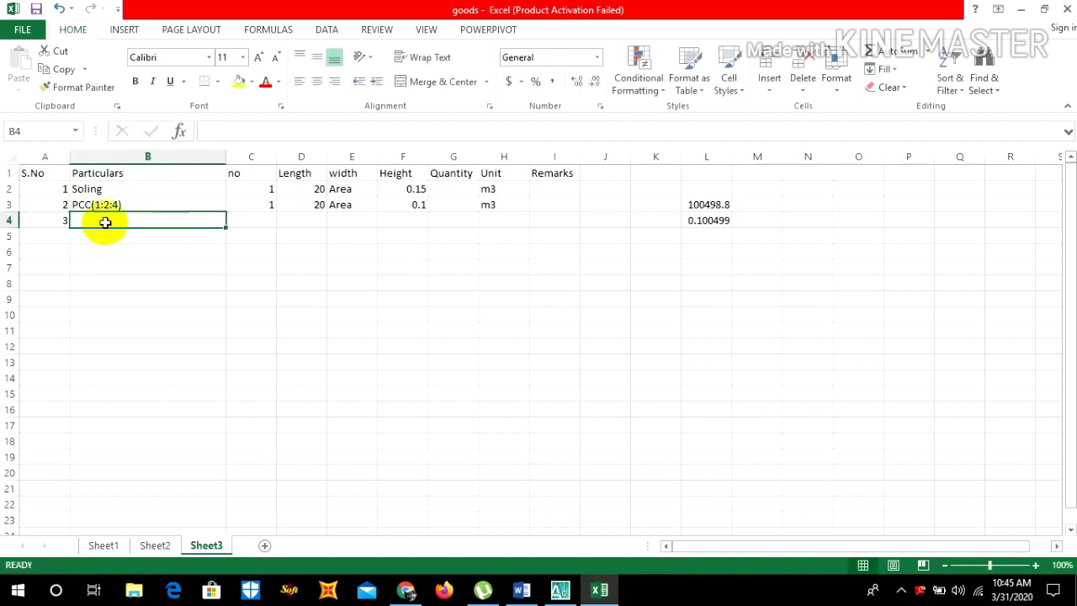
type("Stone ")
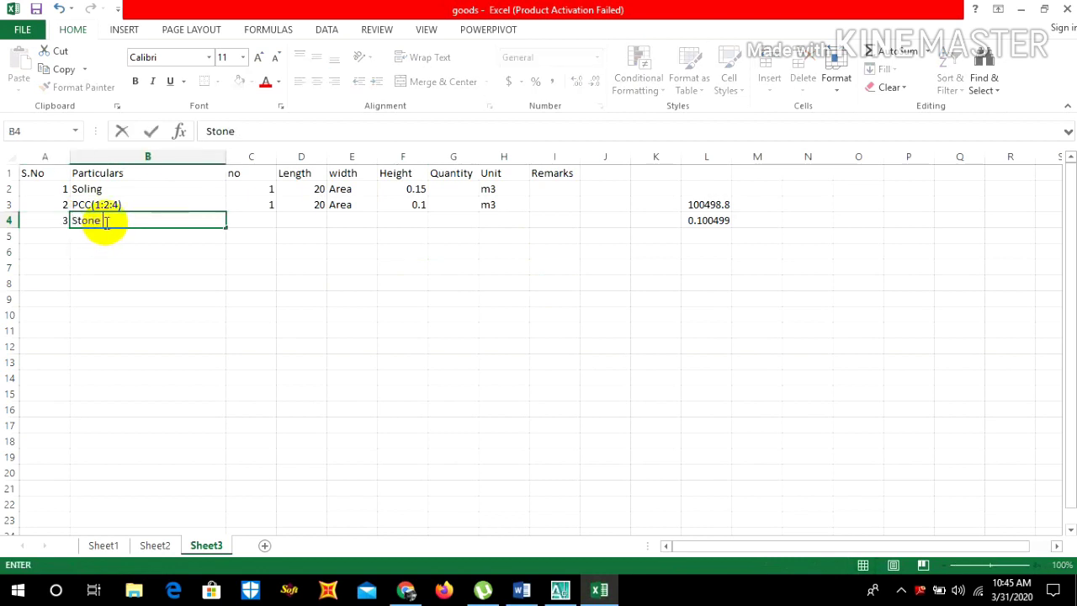
type("masonry works")
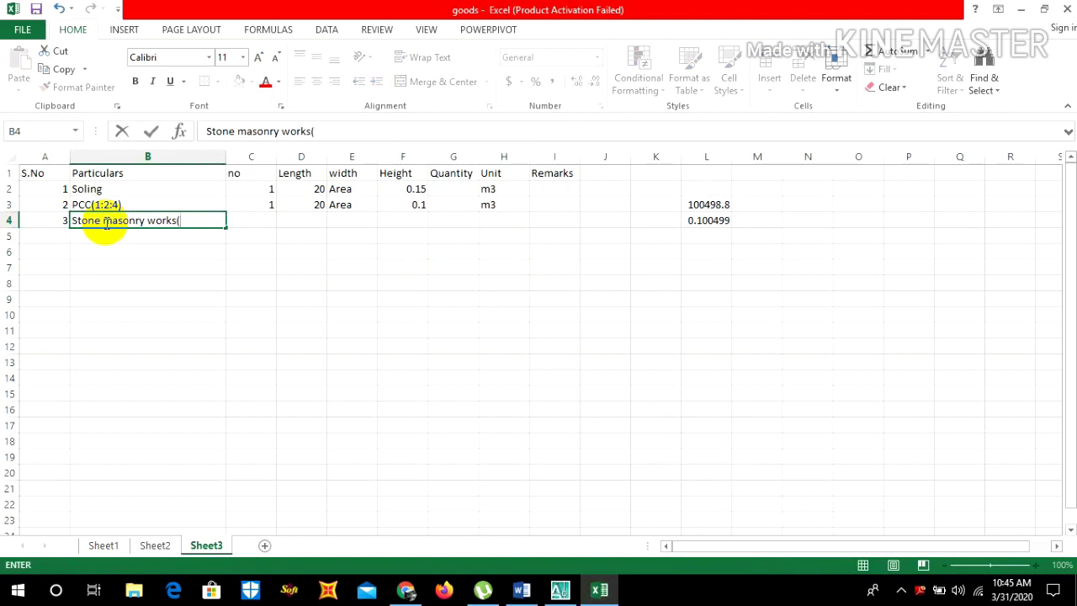
type("(1:1.5:3")
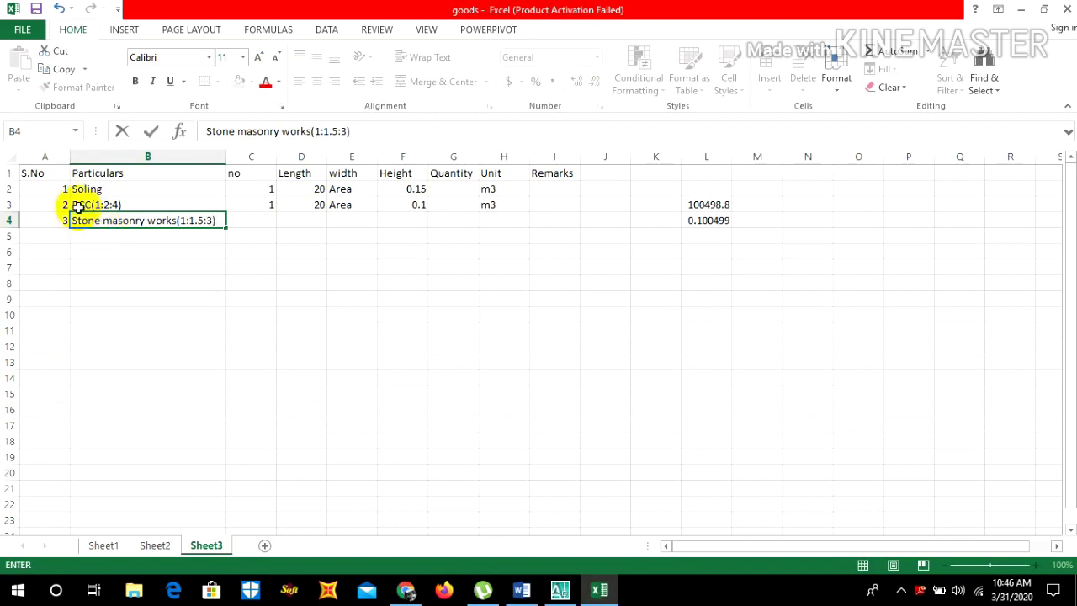
left_click(263, 202)
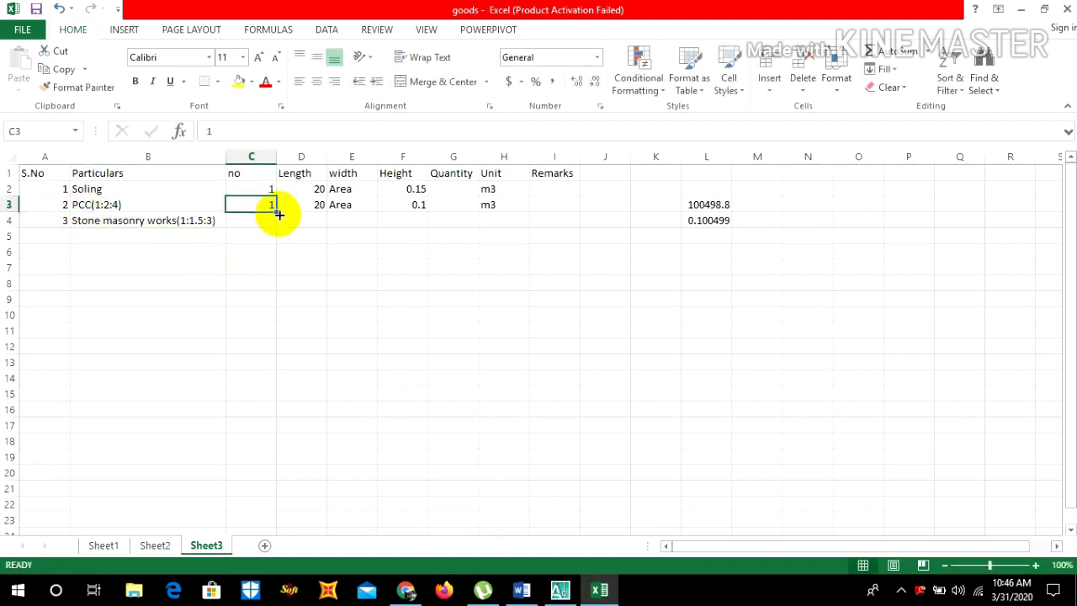
left_click_drag(275, 211, 378, 229)
left_click(313, 202)
left_click(369, 207)
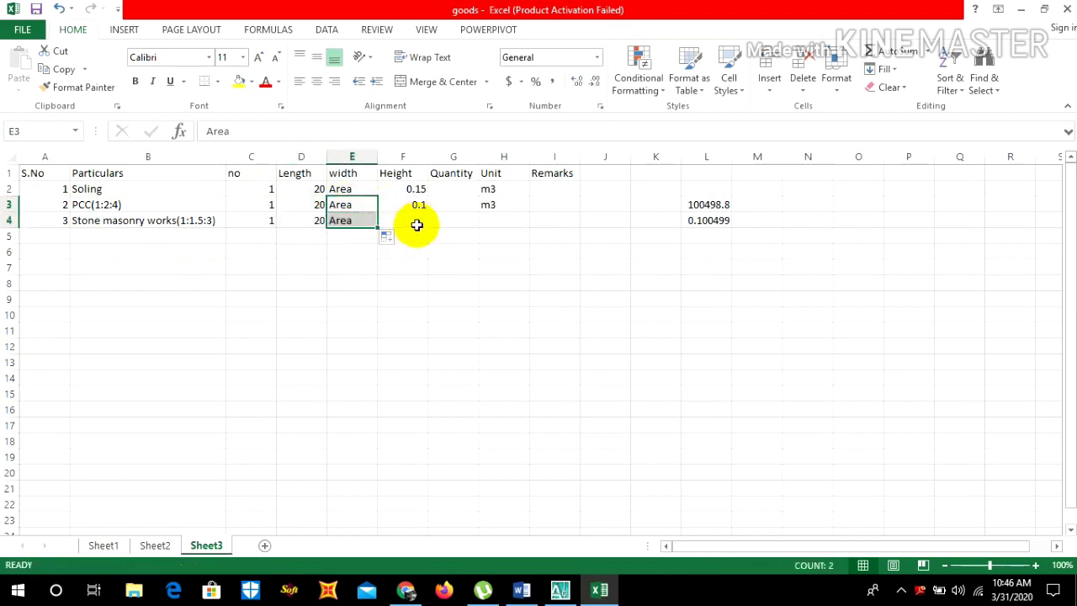
Select F4 in Excel, then switch to the AutoCAD drawing and zoom to the stone masonry wall
left_click(406, 224)
left_click(561, 590)
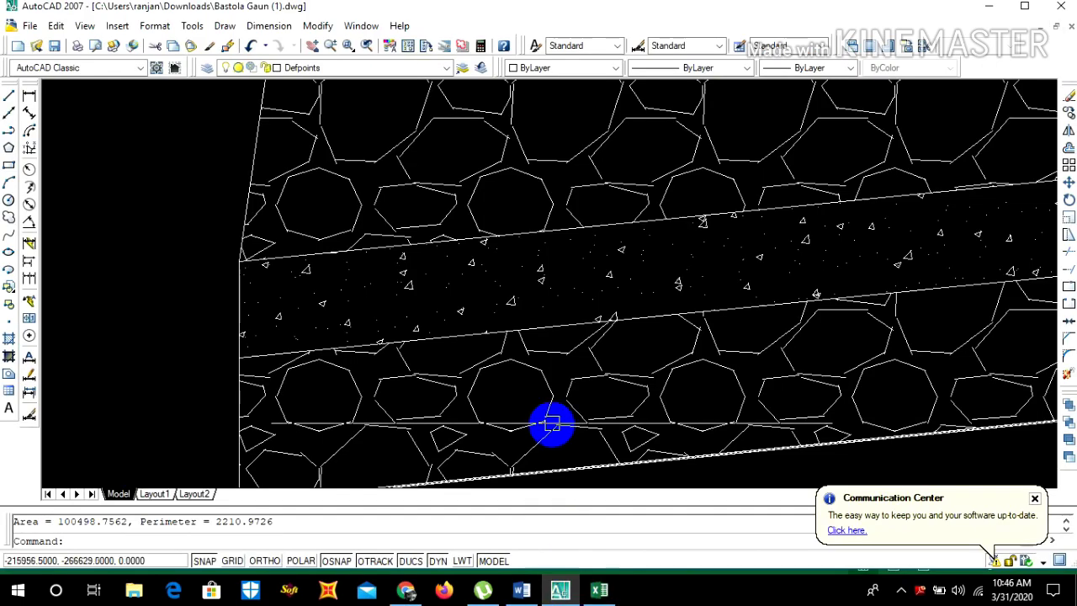
scroll(525, 300, "down", 4)
scroll(657, 181, "up", 2)
scroll(648, 193, "up", 2)
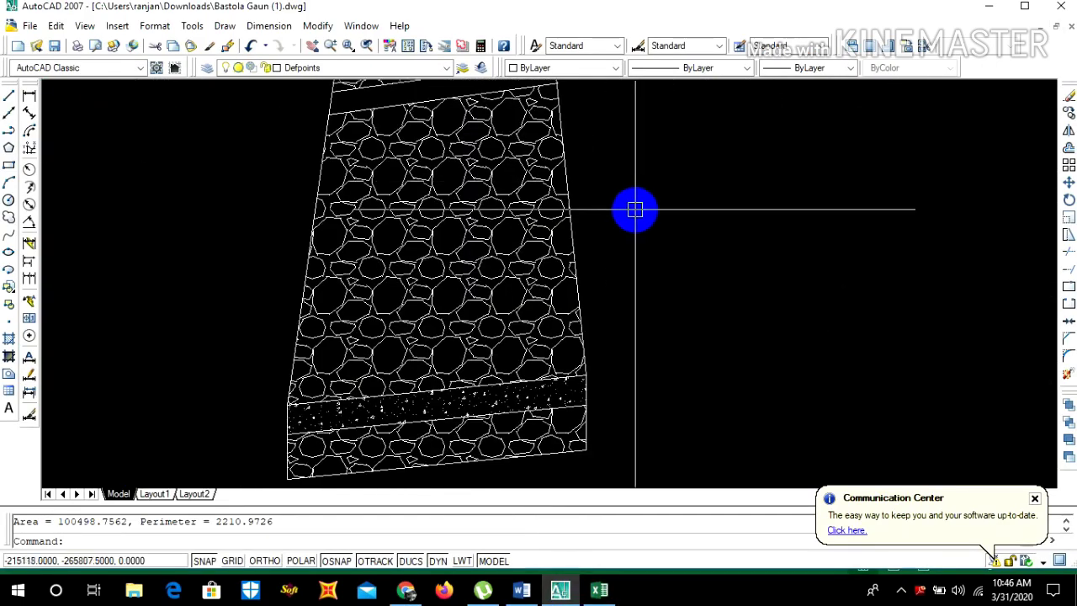
scroll(606, 202, "down", 3)
left_click(476, 252)
scroll(478, 245, "down", 2)
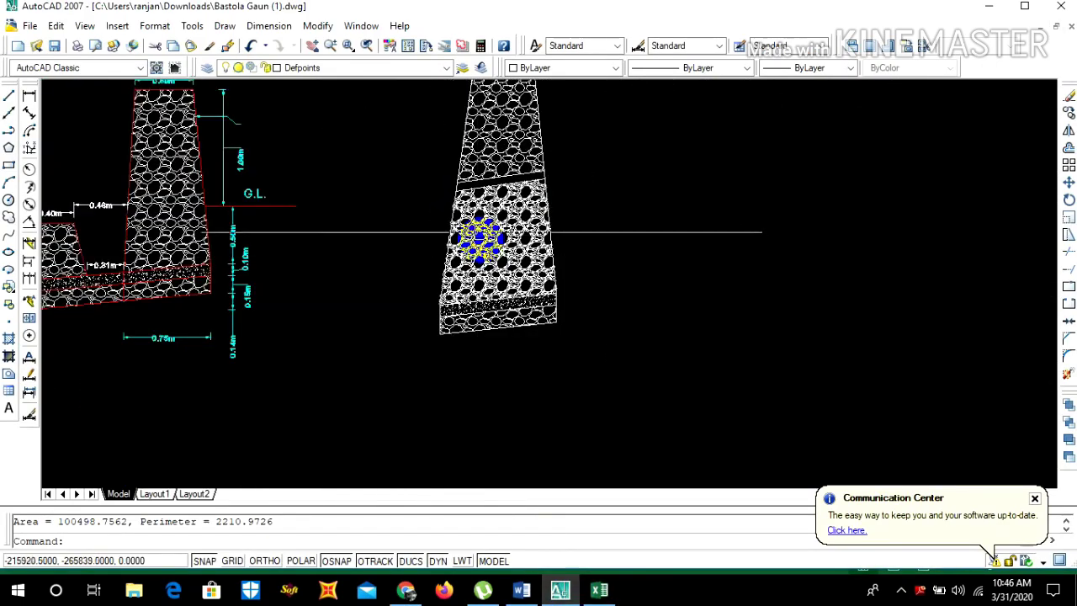
scroll(441, 135, "down", 1)
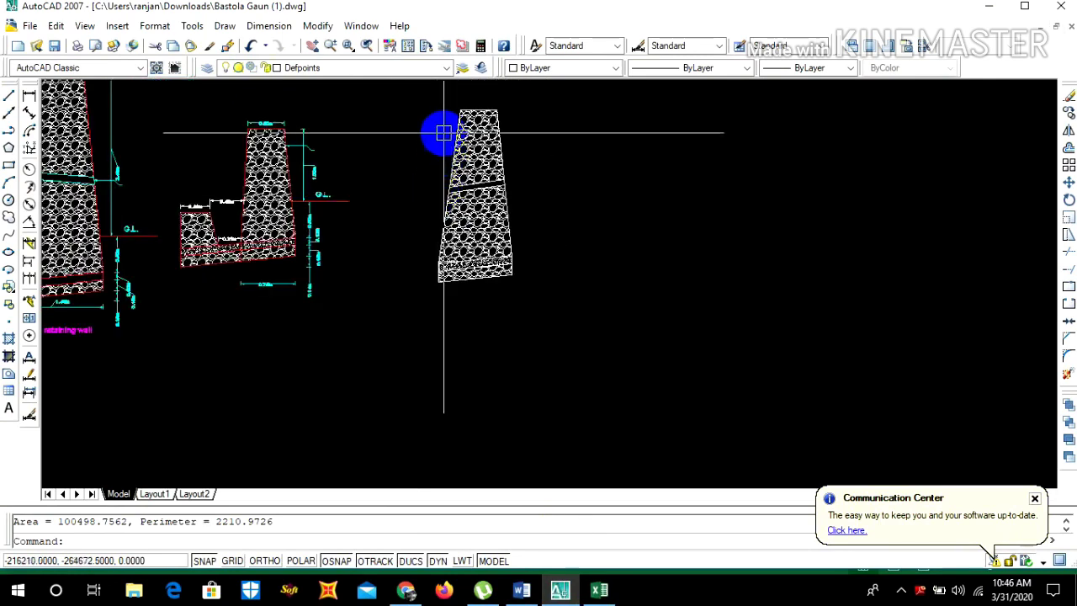
scroll(444, 114, "up", 2)
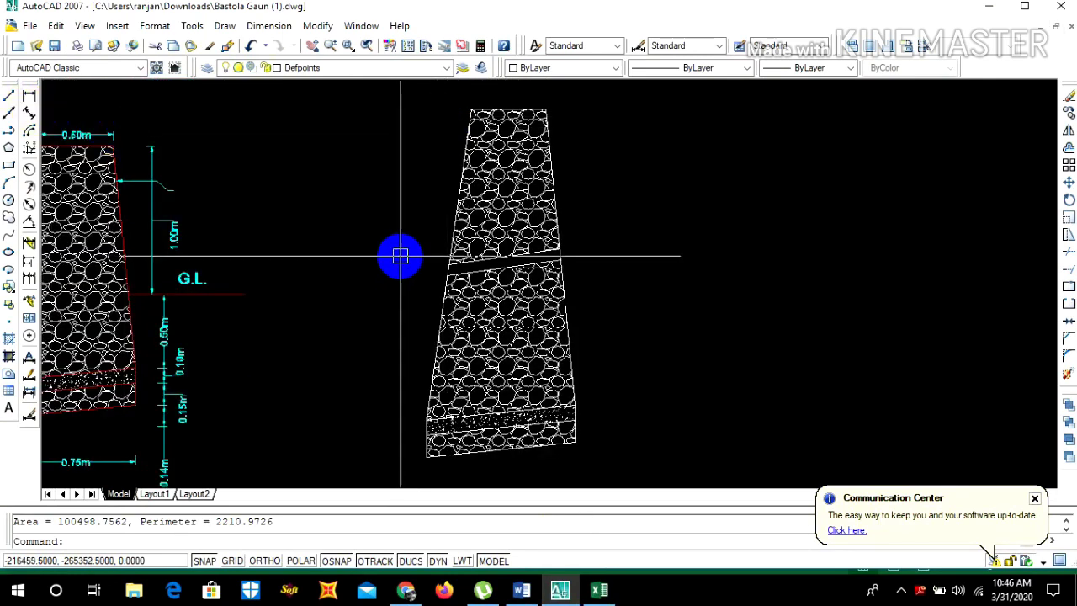
Measure the wall above the joint line with AA: Area 619855.1233, Perimeter 3263.8208
type("aa")
key("Return")
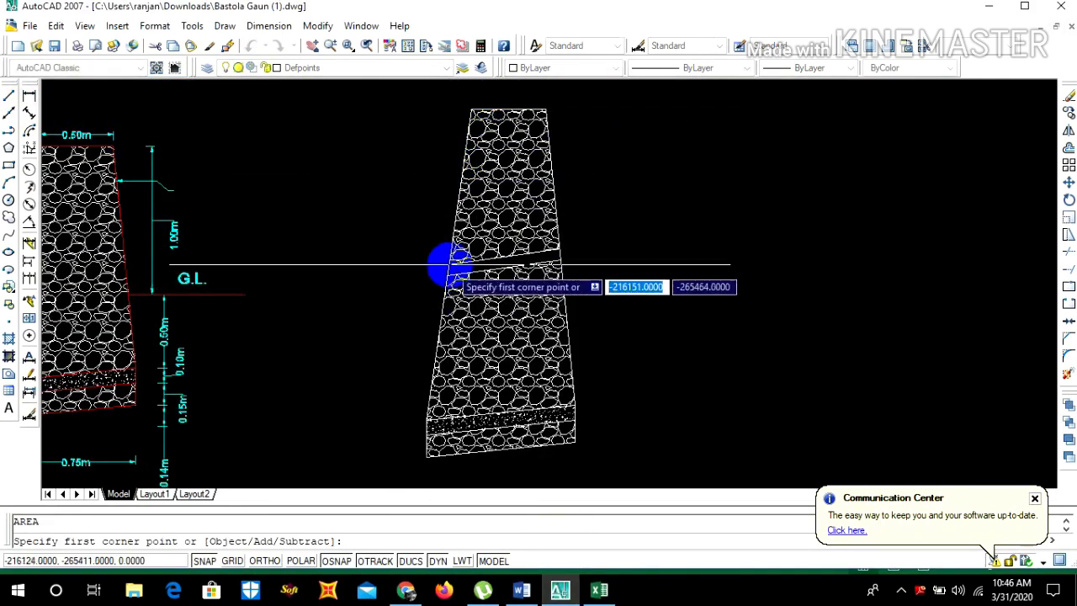
left_click(451, 266)
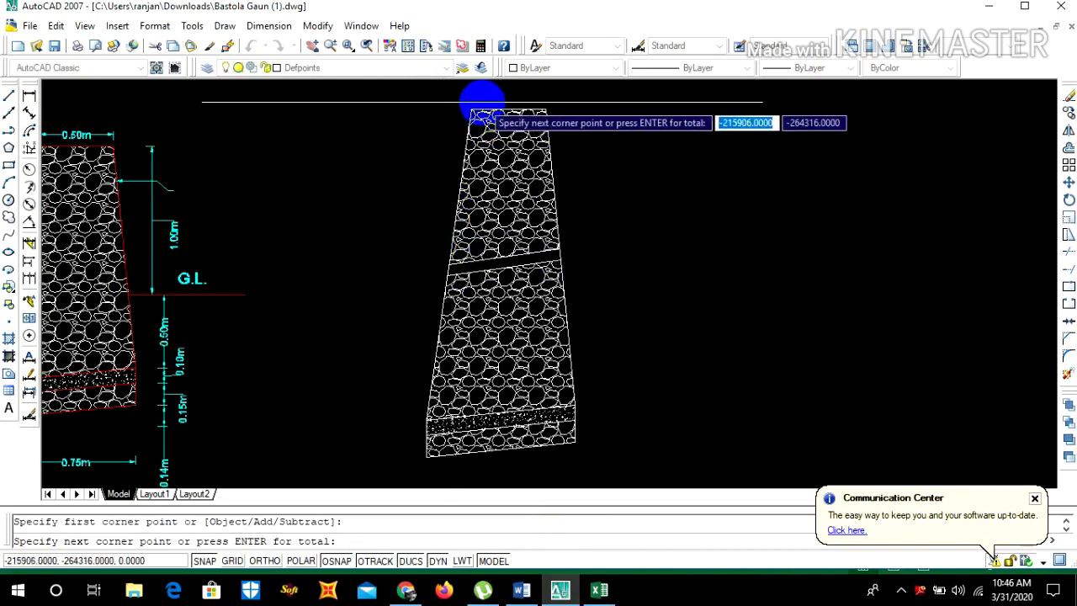
left_click(471, 109)
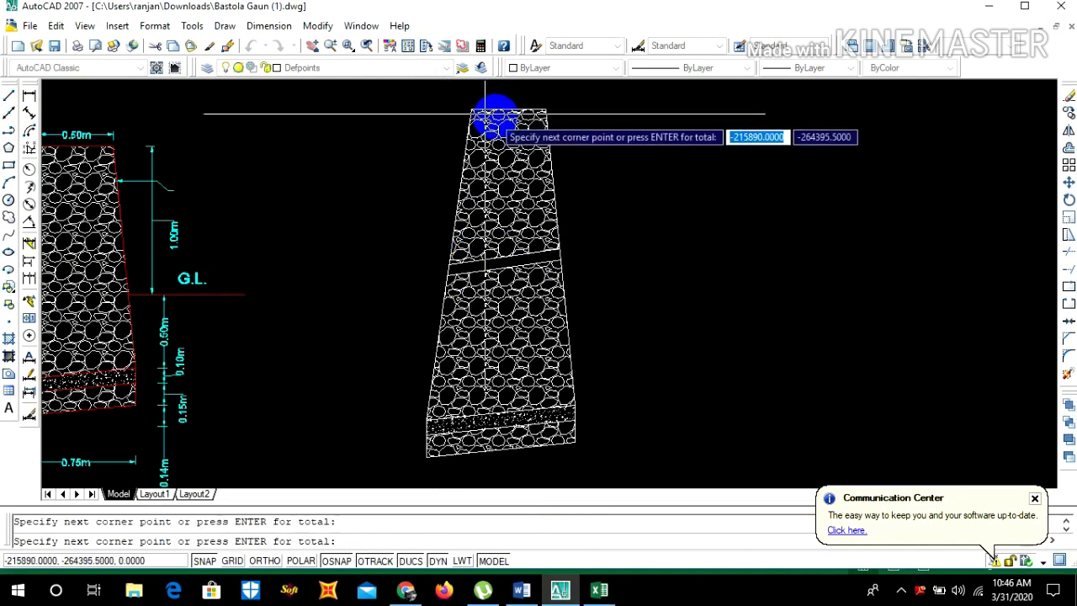
left_click(547, 110)
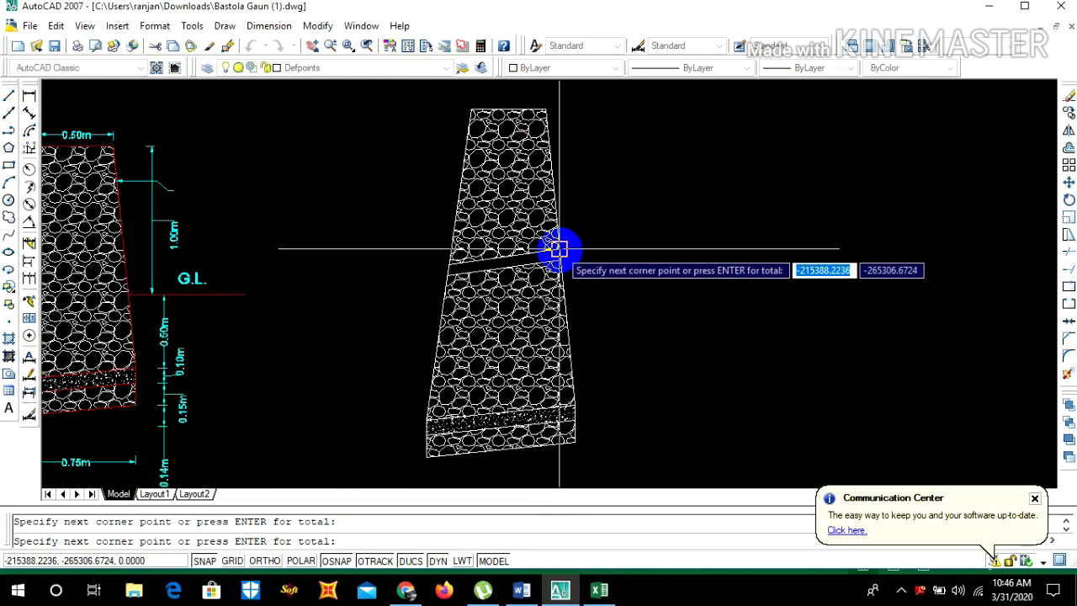
left_click(558, 247)
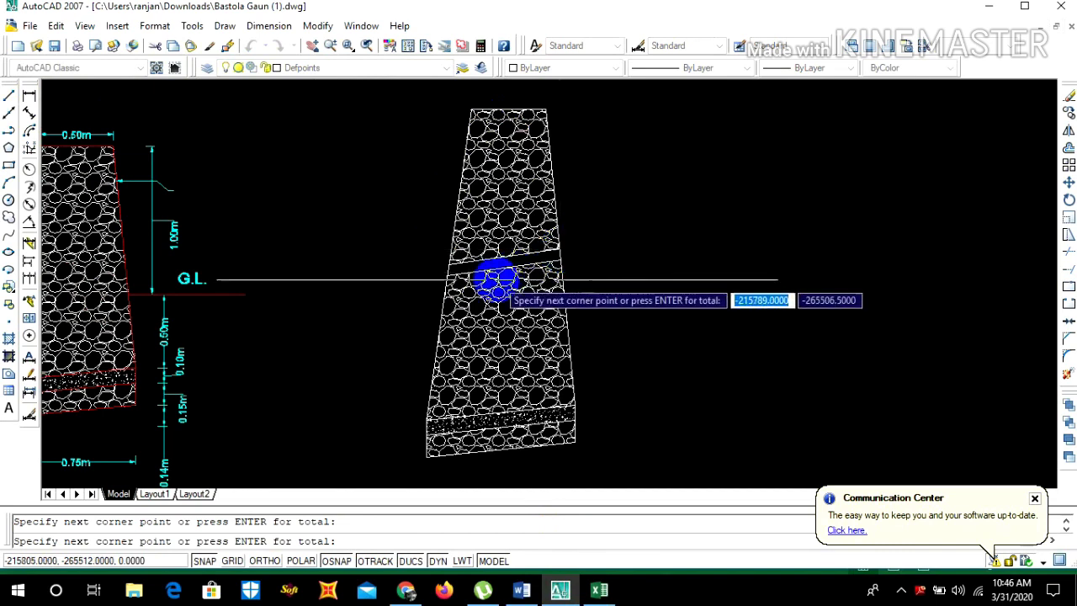
left_click(449, 266)
key("Return")
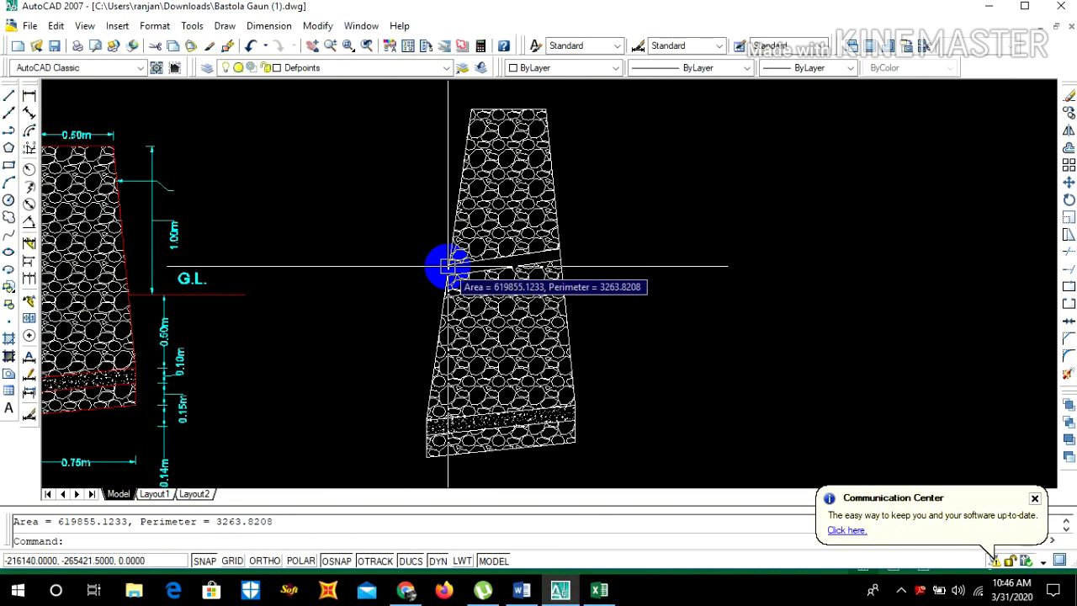
Enter the upper-section area 691855.12 in cell M5 of Sheet3
left_click(598, 591)
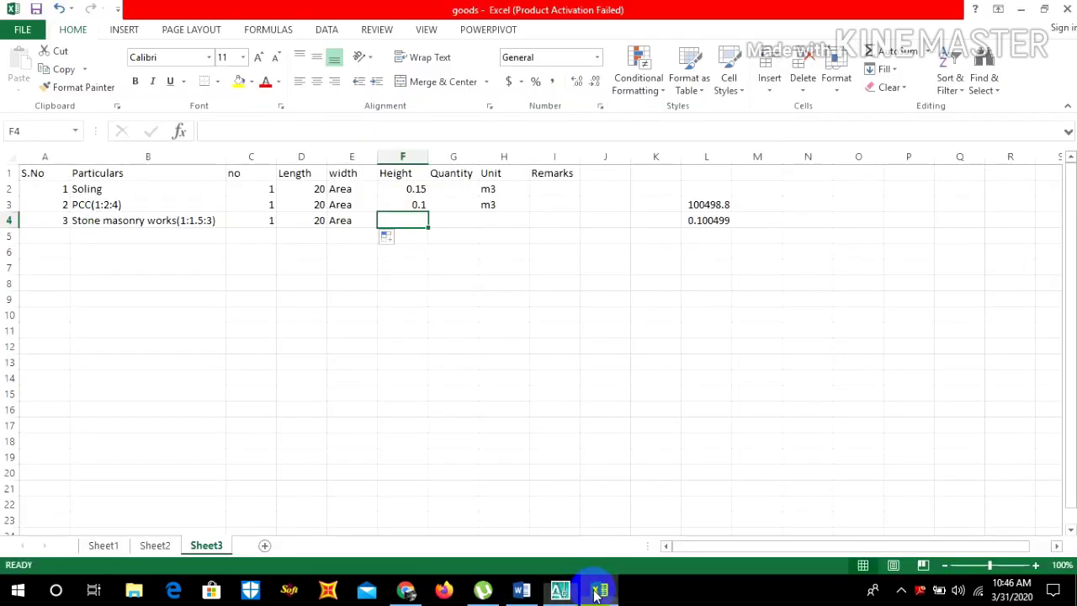
left_click(752, 238)
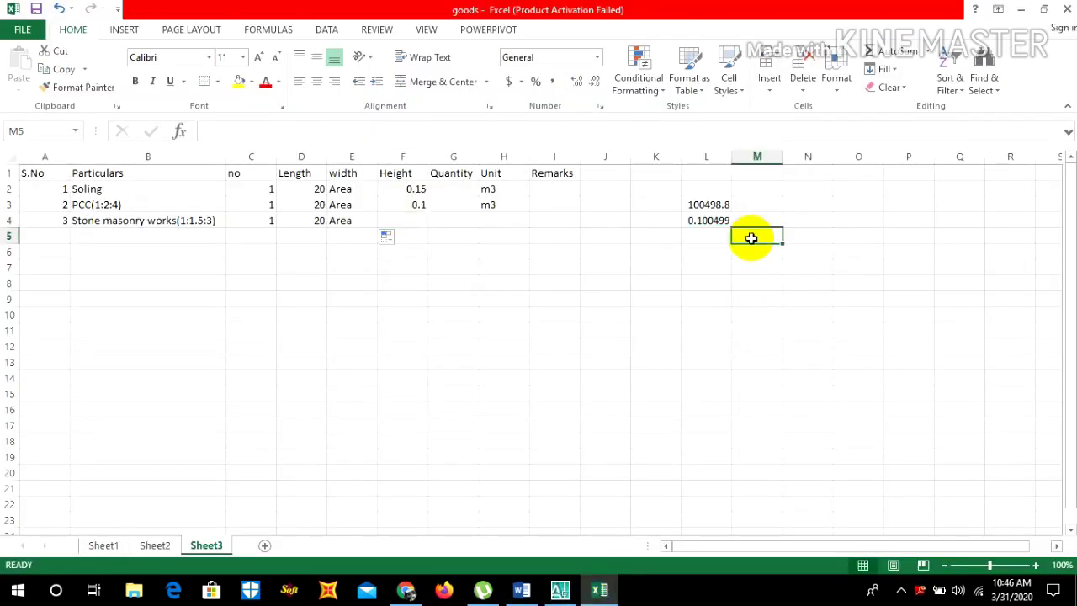
type("691855.12")
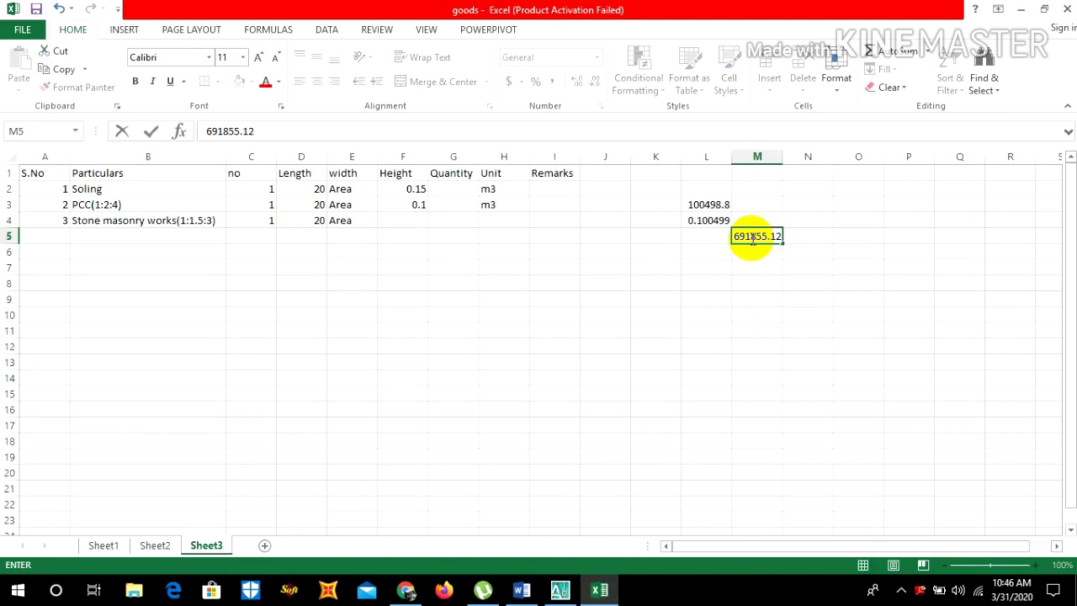
left_click(818, 234)
Measure the wall's lower section with AREA, giving 859469.7670 and perimeter 3744.6445
left_click(559, 591)
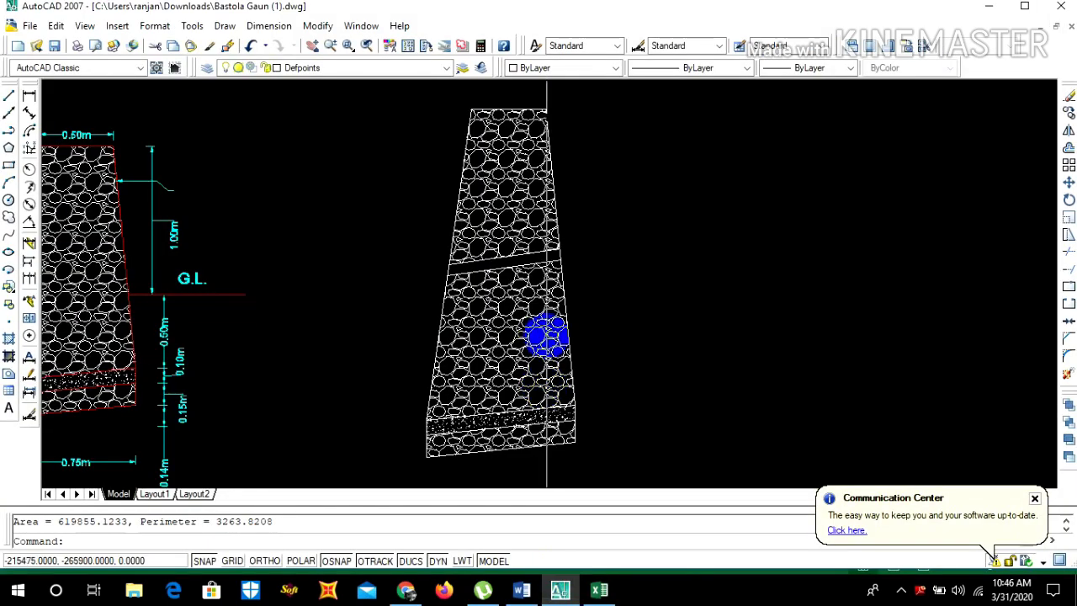
scroll(531, 409, "down", 3)
scroll(546, 425, "up", 5)
key("Return")
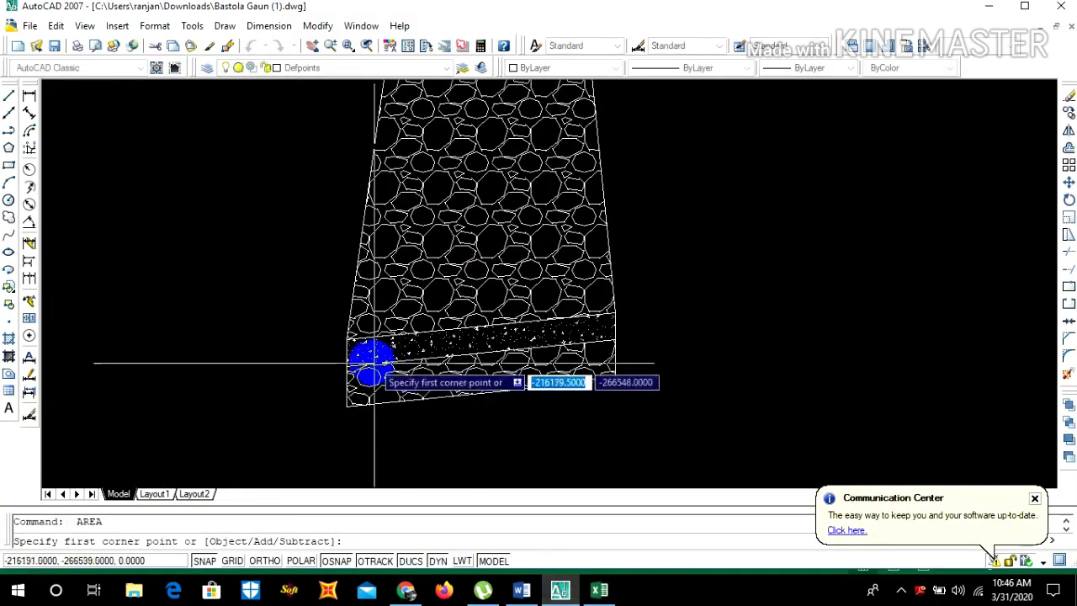
left_click(364, 322)
scroll(376, 204, "down", 2)
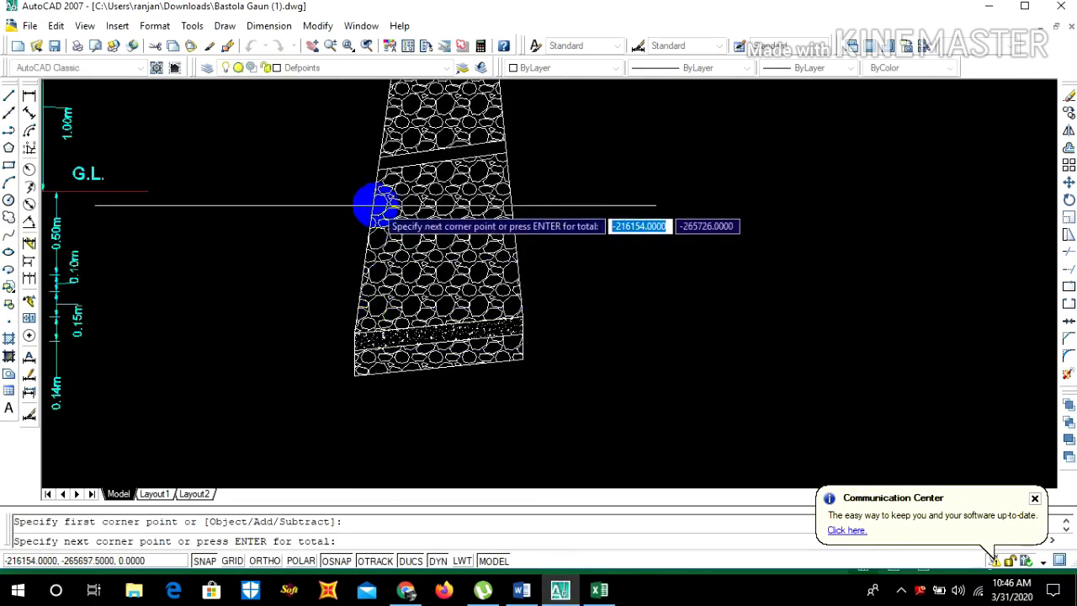
left_click(381, 159)
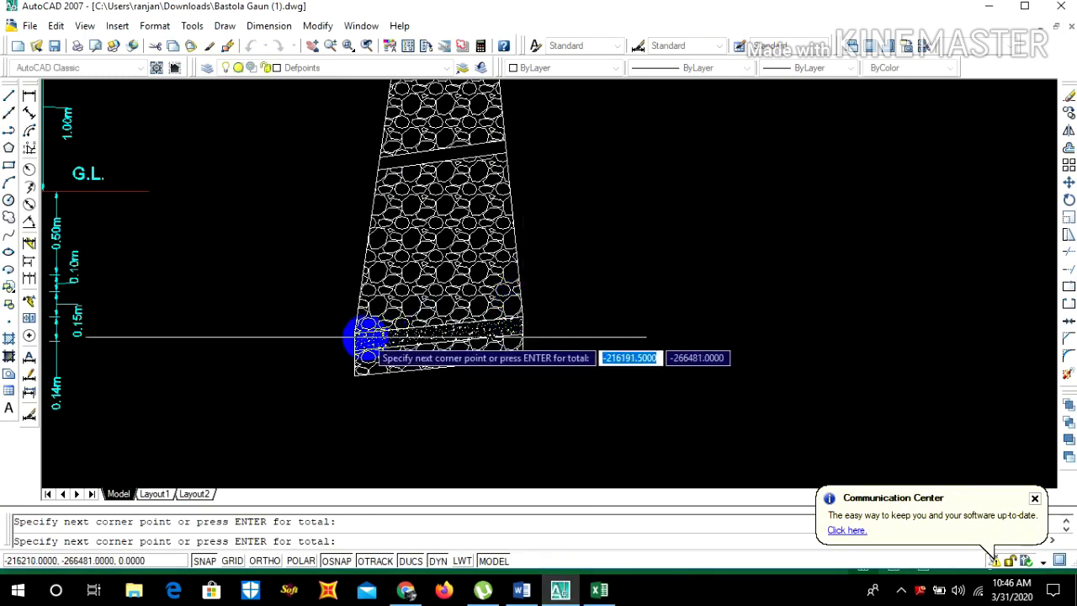
key("Return")
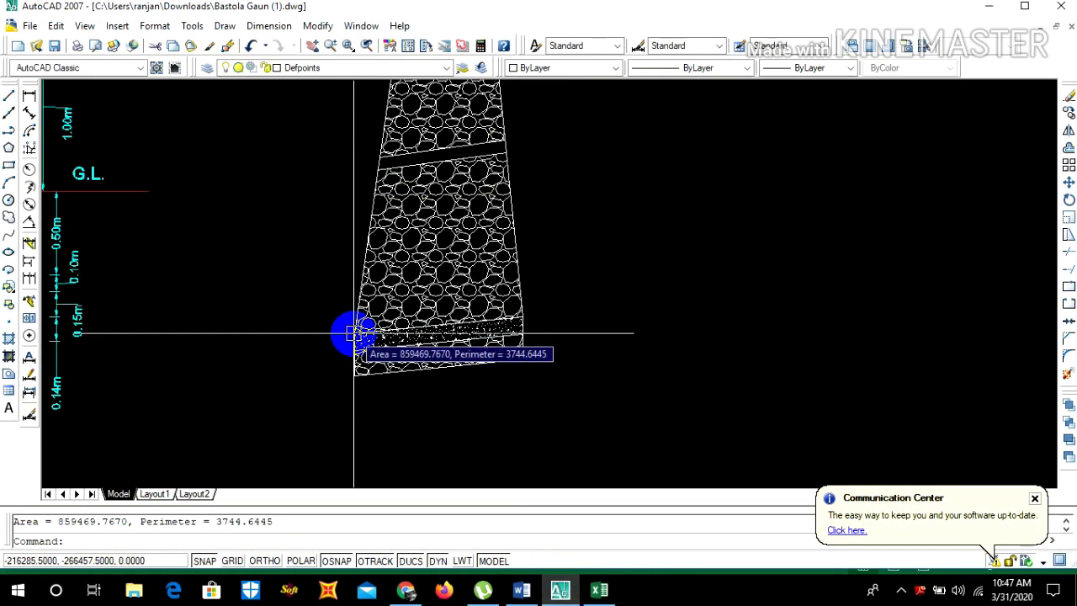
Enter 859469.76 in N5 and total both areas in M6 with =M5+N5 (1551325)
left_click(599, 590)
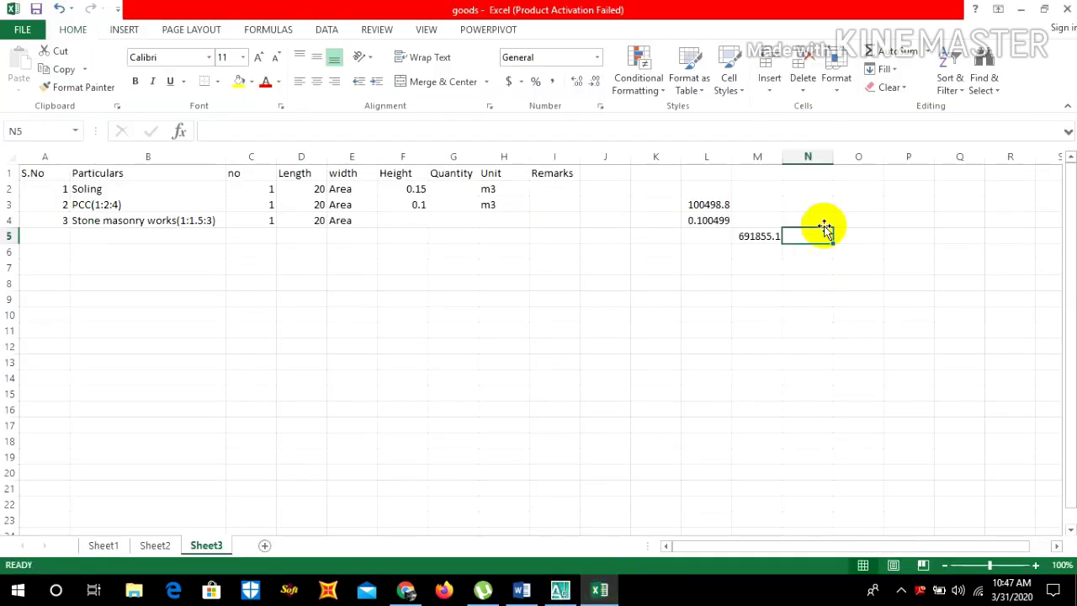
type("859469.76")
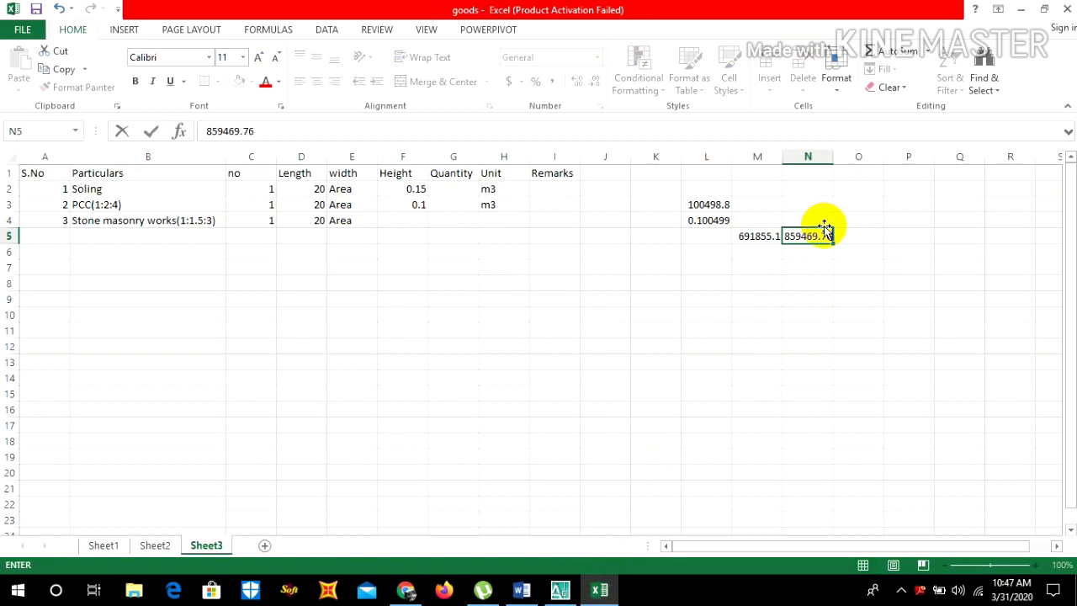
left_click(800, 267)
left_click(756, 255)
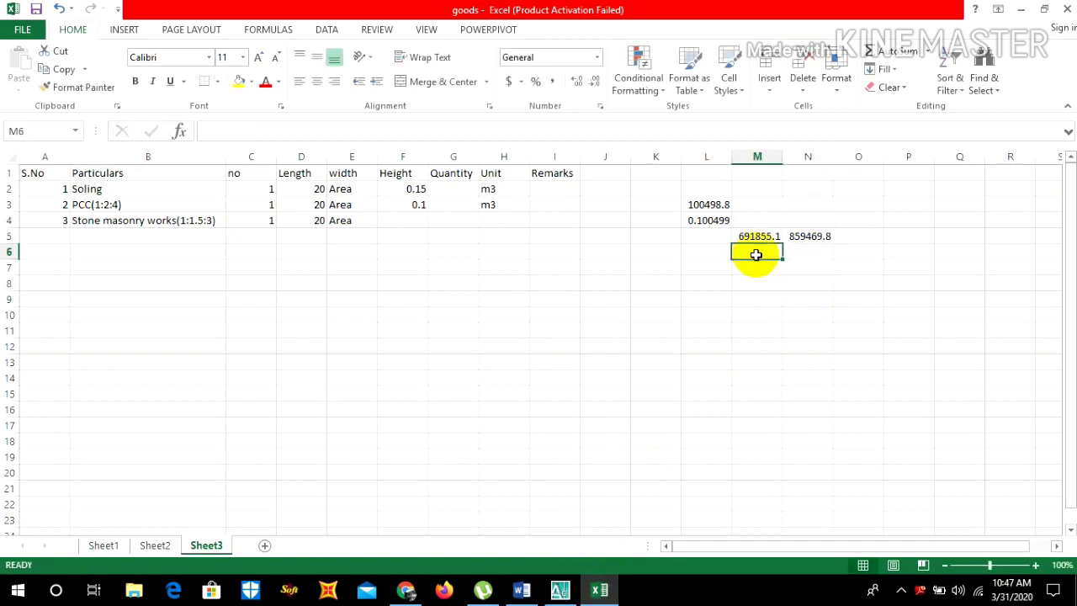
type("=")
left_click(758, 236)
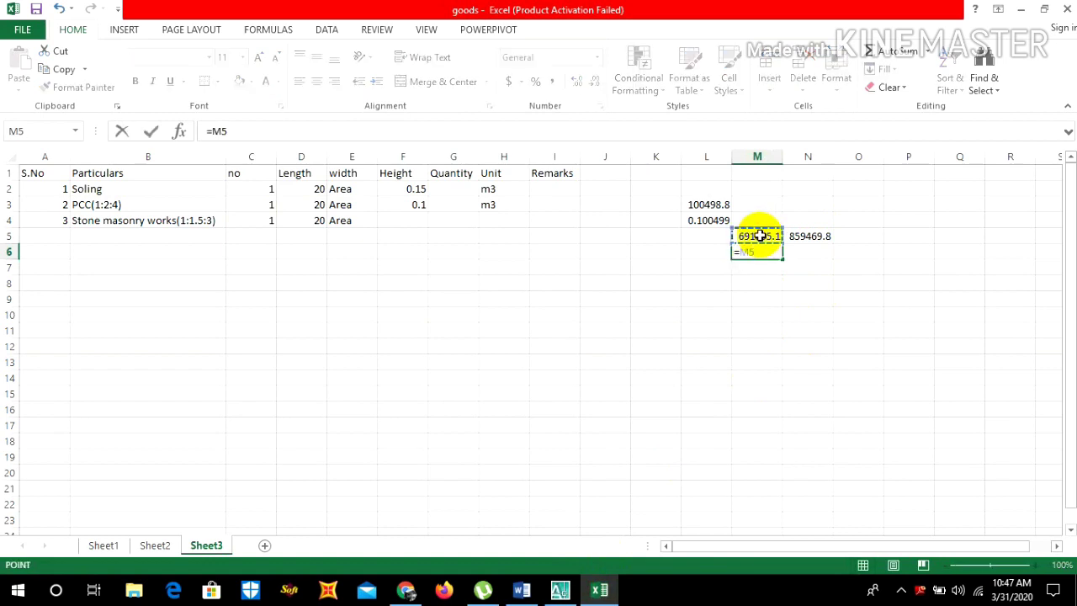
type("+")
left_click(795, 236)
key("Return")
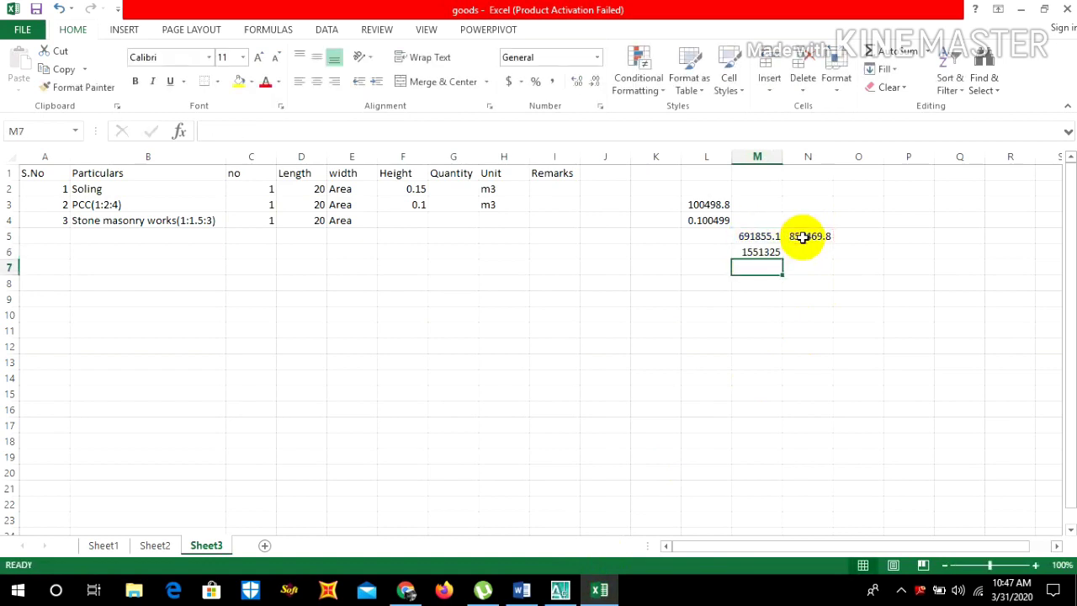
Convert the total to square metres in M7 with =M6/1000000, giving 1.551325
type("=")
left_click(762, 251)
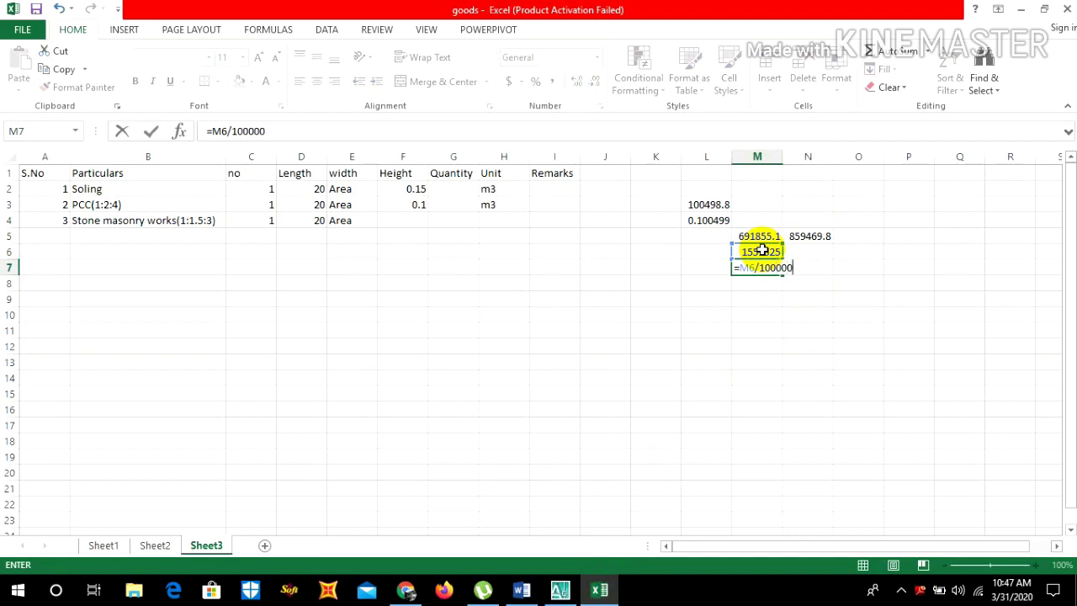
type("/1000000")
key("Return")
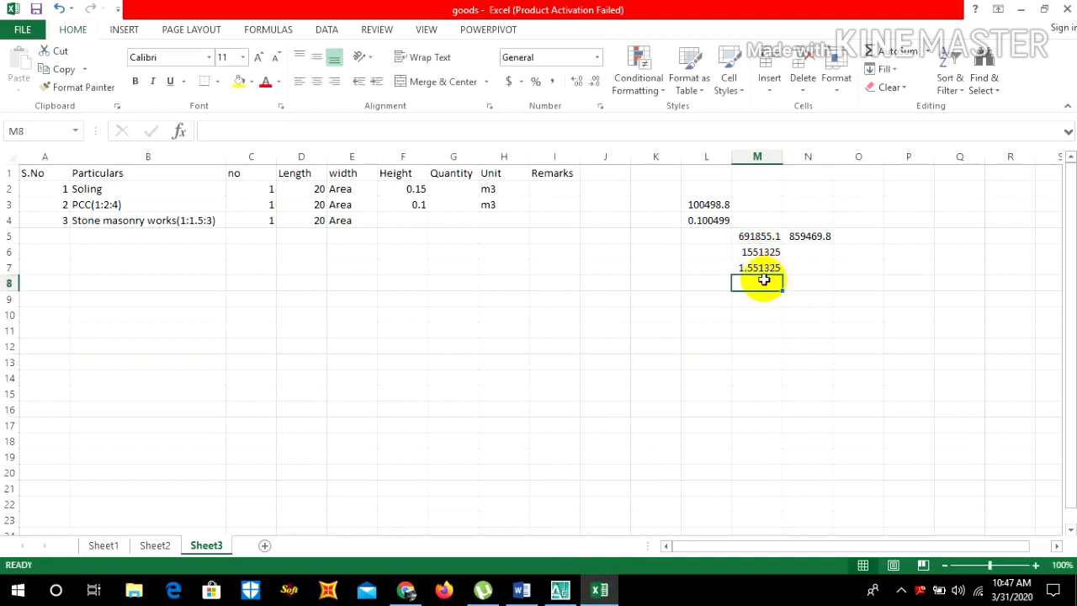
Give the stone masonry row height 1.55 and unit m3
left_click(413, 219)
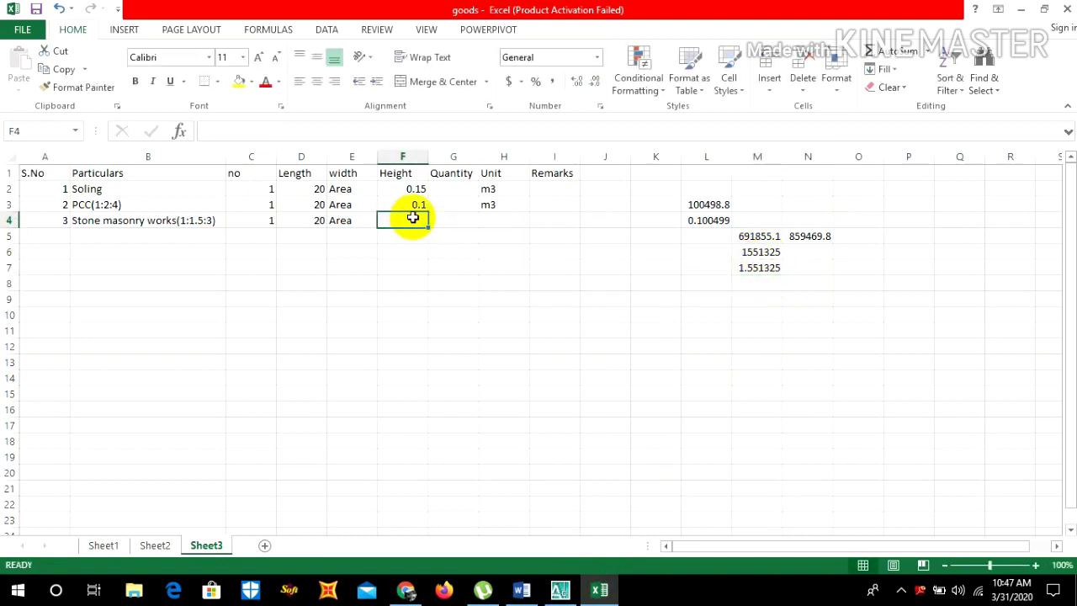
type("1.55")
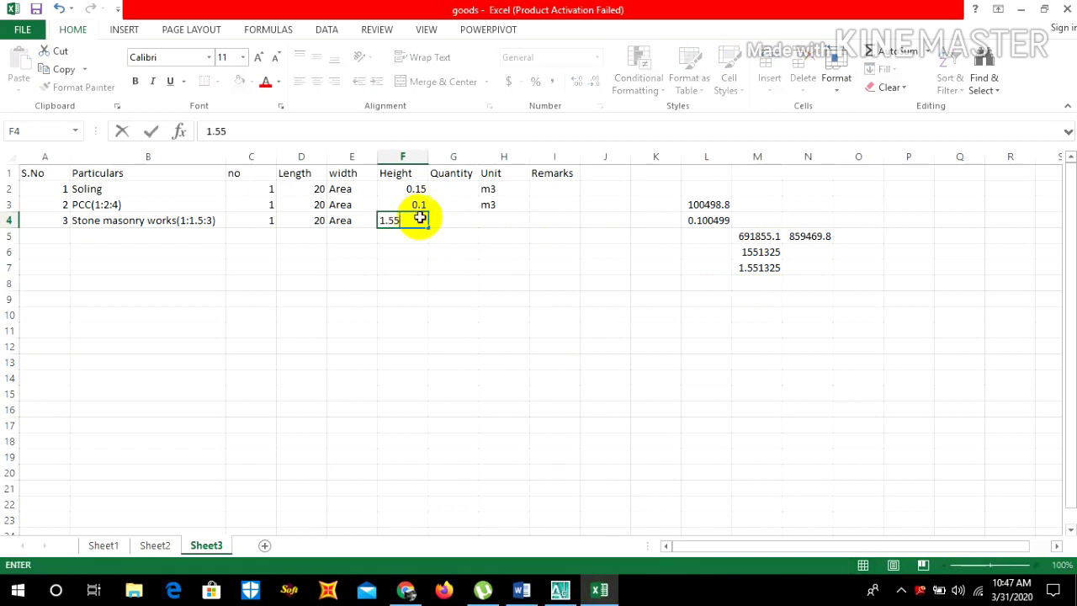
left_click(502, 218)
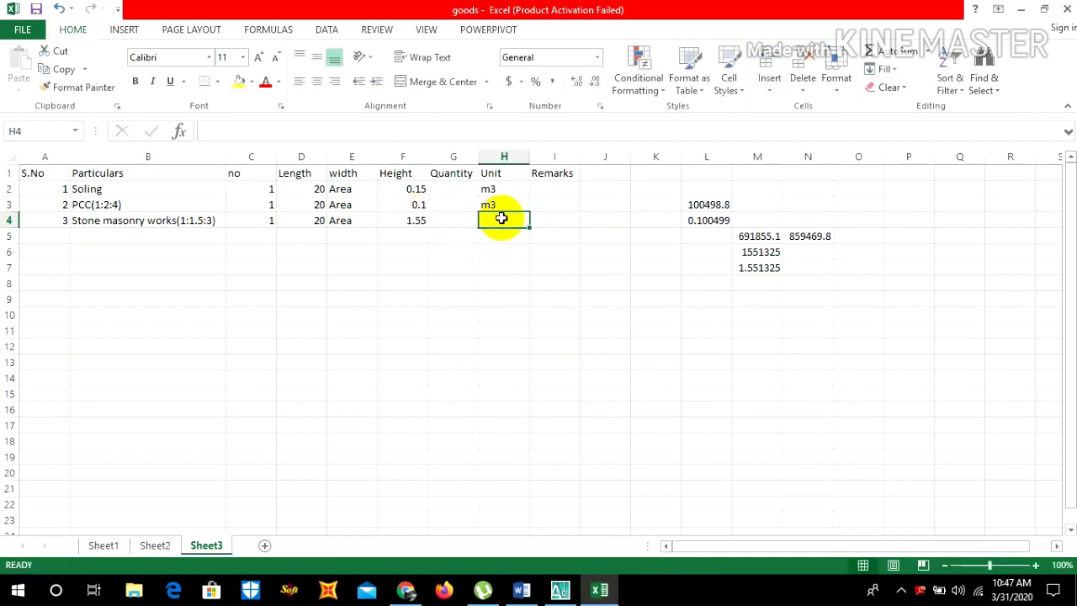
type("m3")
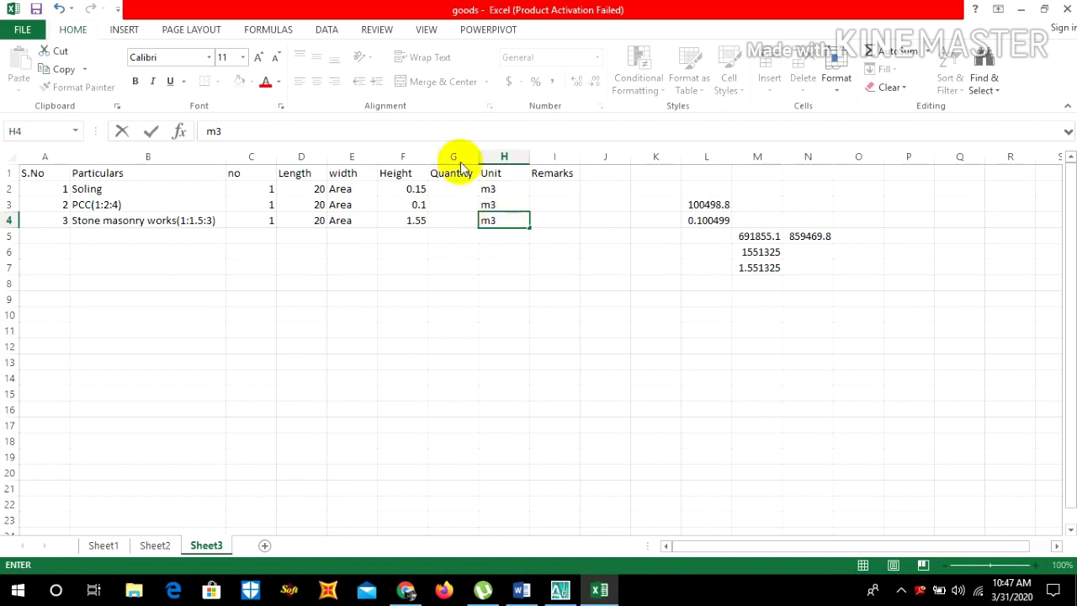
left_click(45, 238)
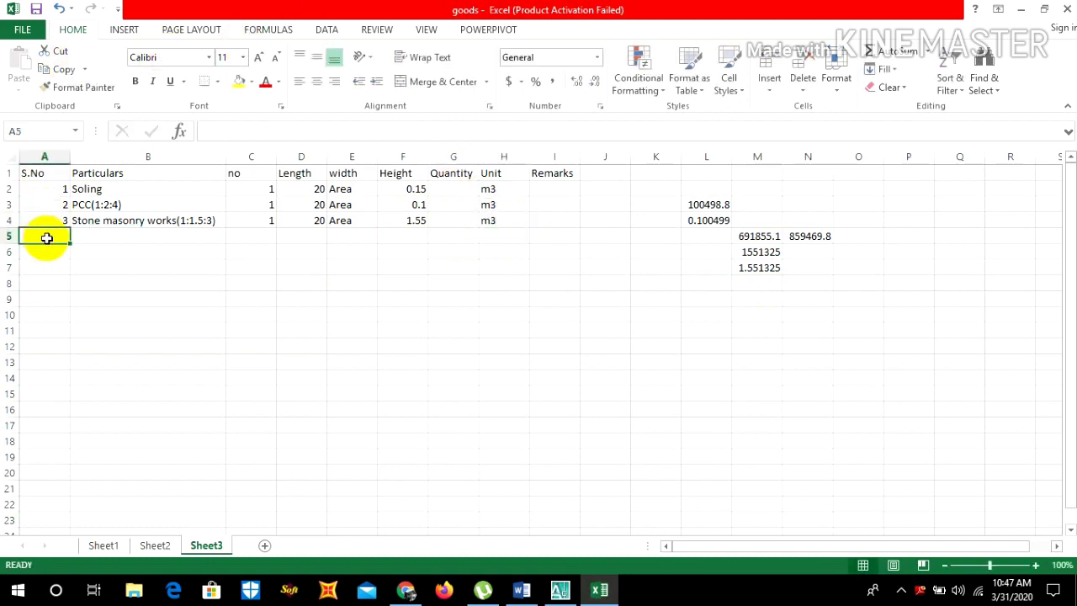
Add item 4, Screeding(1:2:4), with a count of 1 copied down from C4
type("4")
key("Tab")
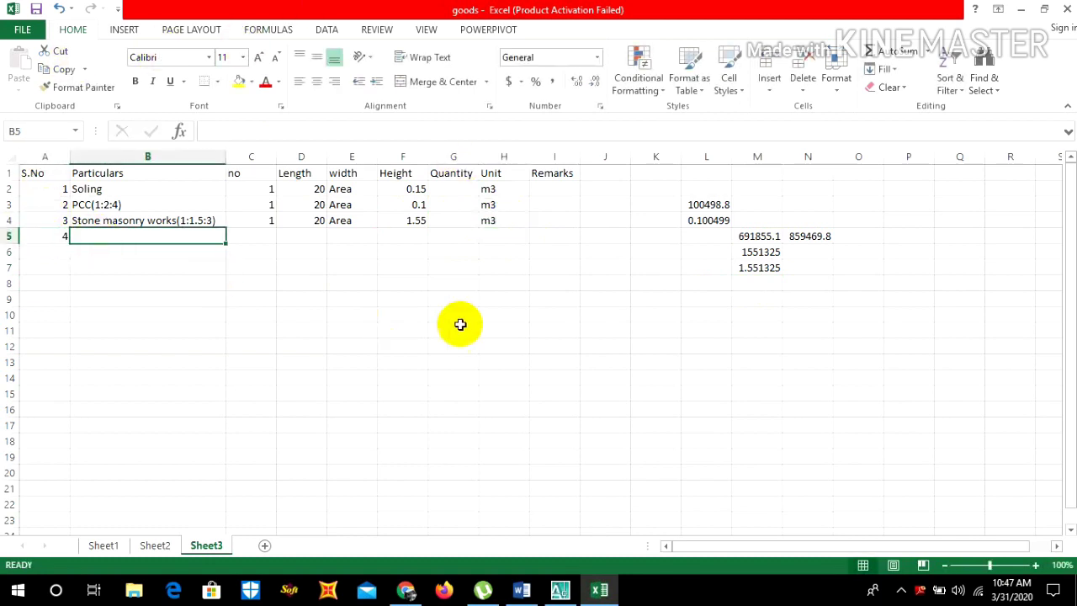
type("Screeding(1:2:4")
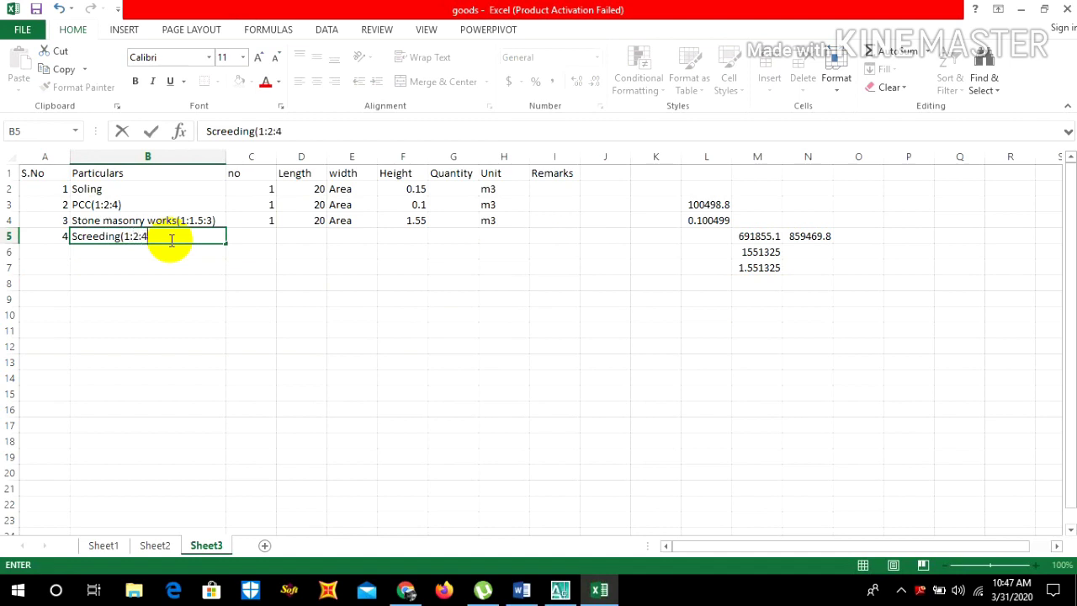
left_click(251, 232)
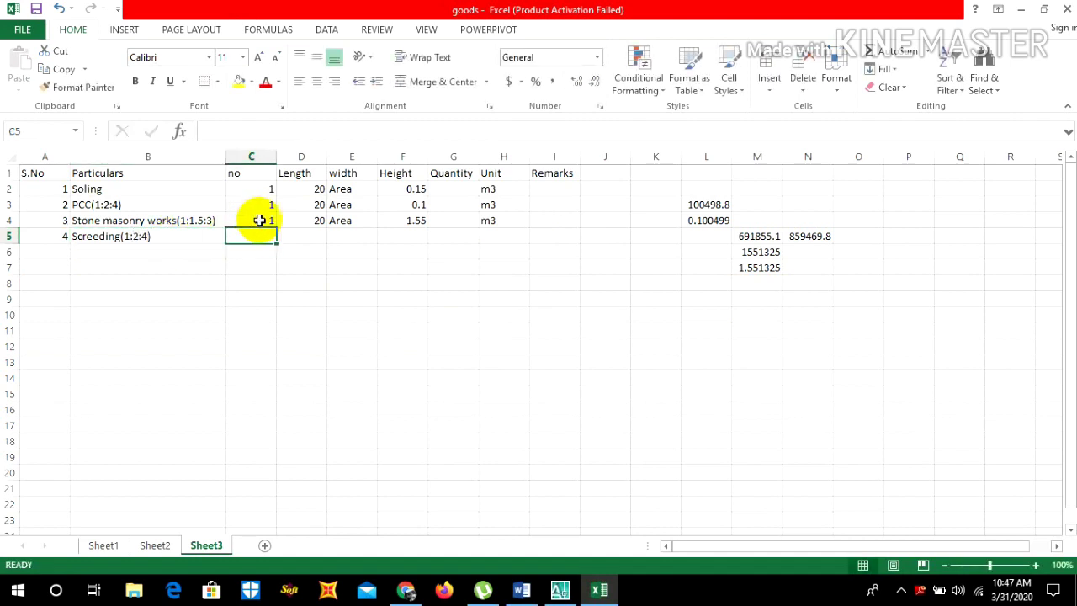
left_click(257, 217)
mouse_move(277, 226)
left_mouse_down()
mouse_move(270, 233)
mouse_move(282, 240)
left_mouse_up()
Give the Screeding row length 20, width 0.5 and unit m2
left_click(296, 239)
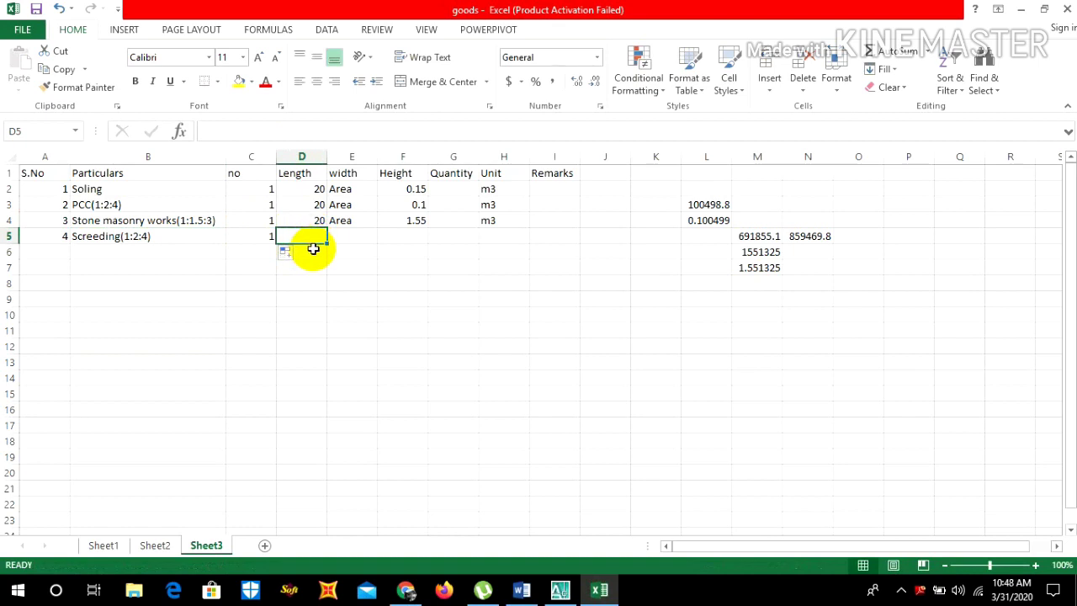
type("20")
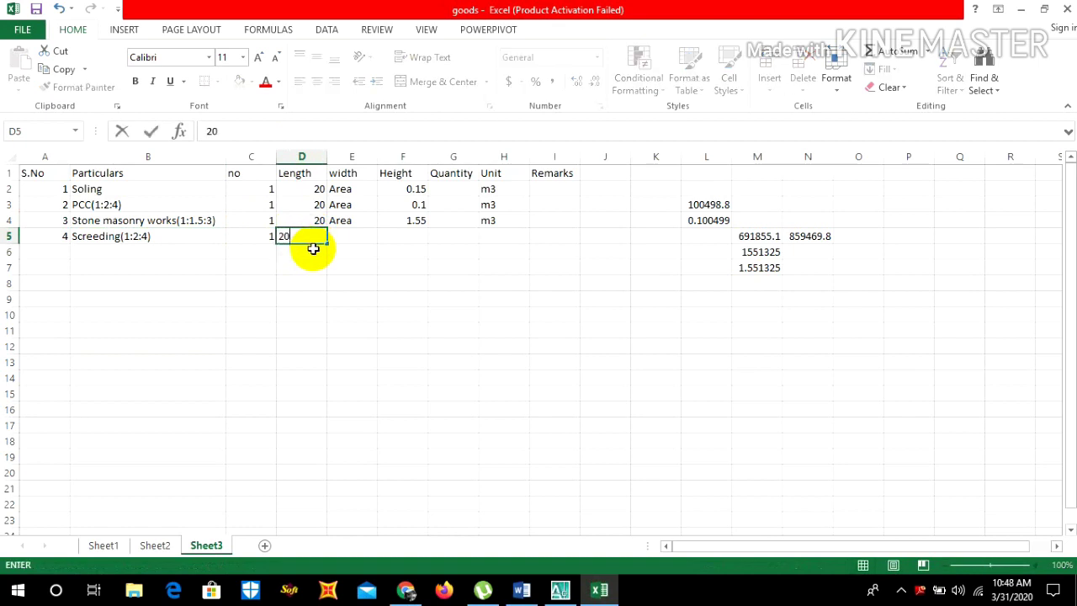
left_click(404, 241)
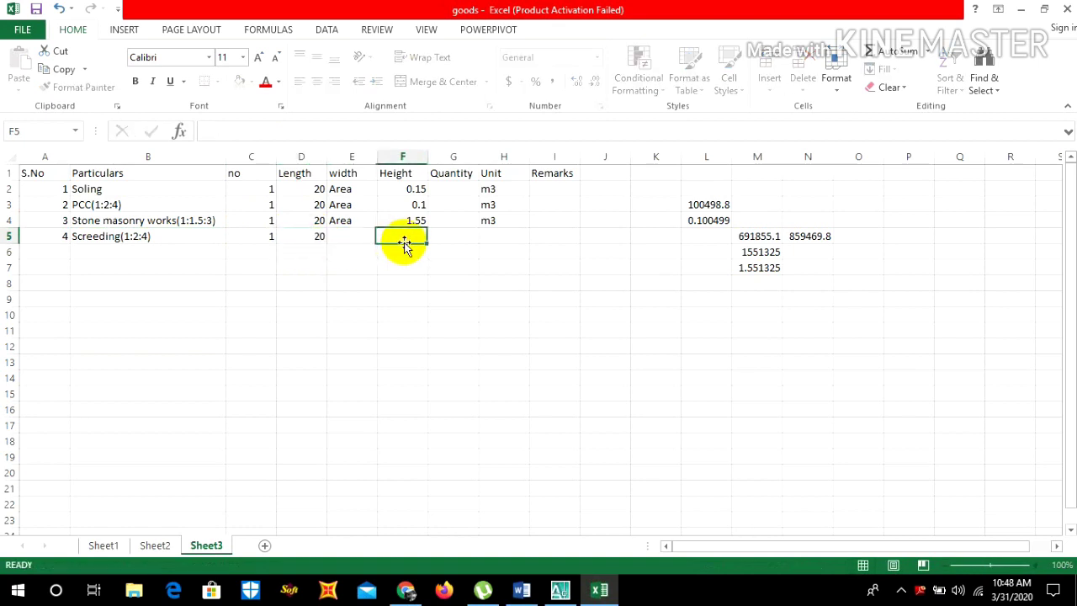
left_click(352, 238)
type("0.5")
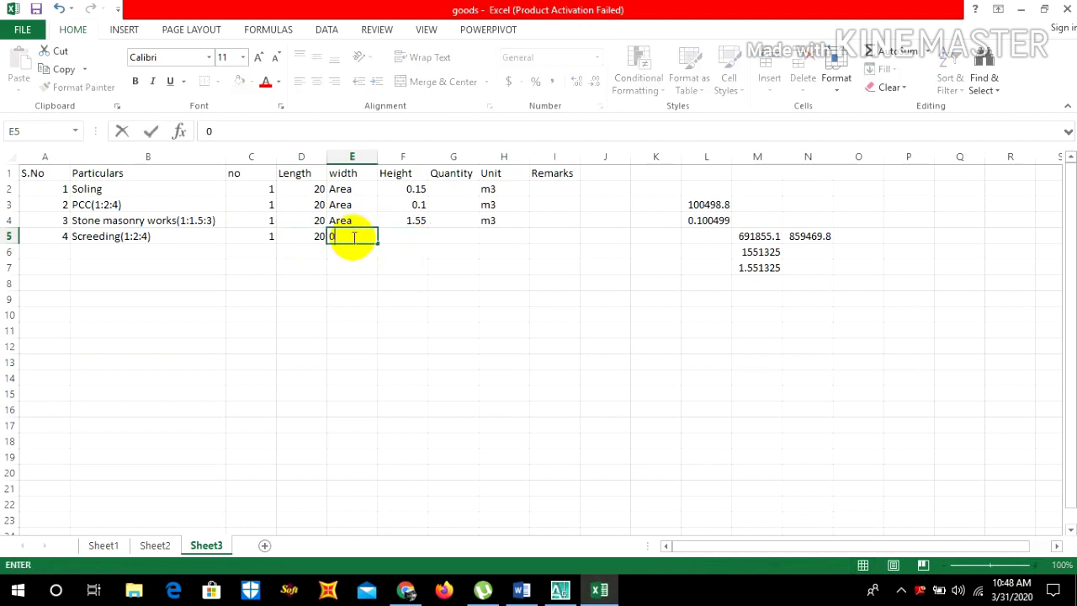
left_click(510, 250)
left_click(515, 237)
type("m3")
key("BackSpace")
type("2")
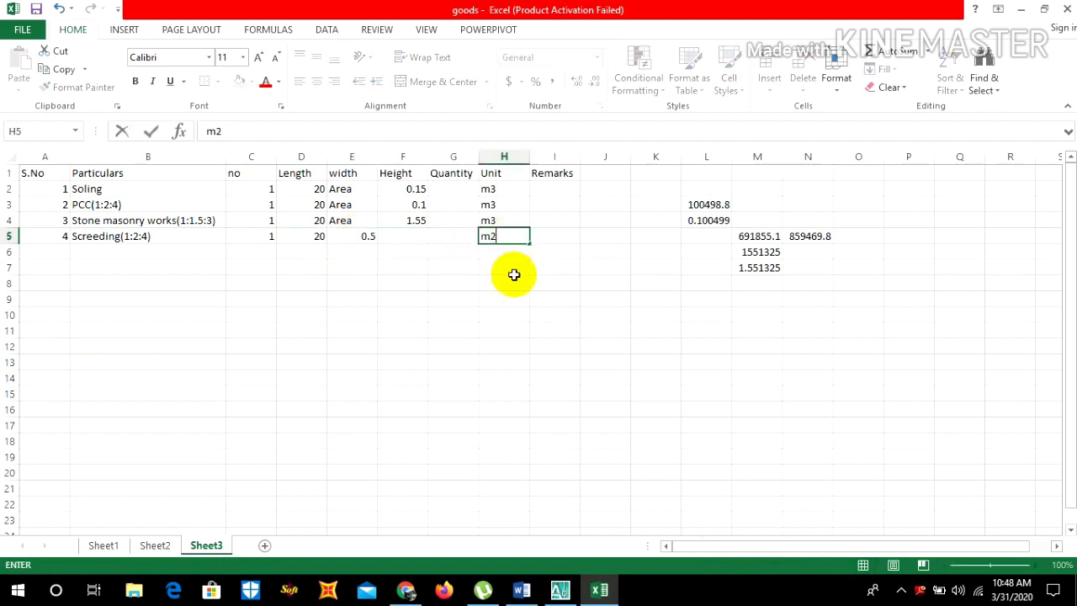
left_click(510, 284)
Start a Soling quantity formula in G2, then clear the mistaken =F28 entry
left_click(464, 188)
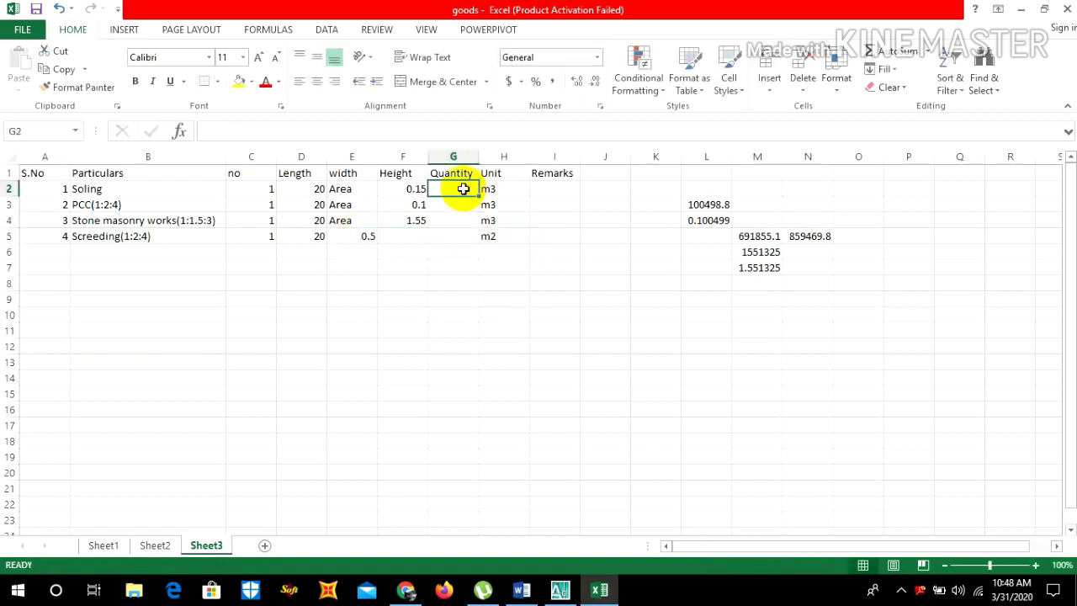
type("=")
left_click(418, 189)
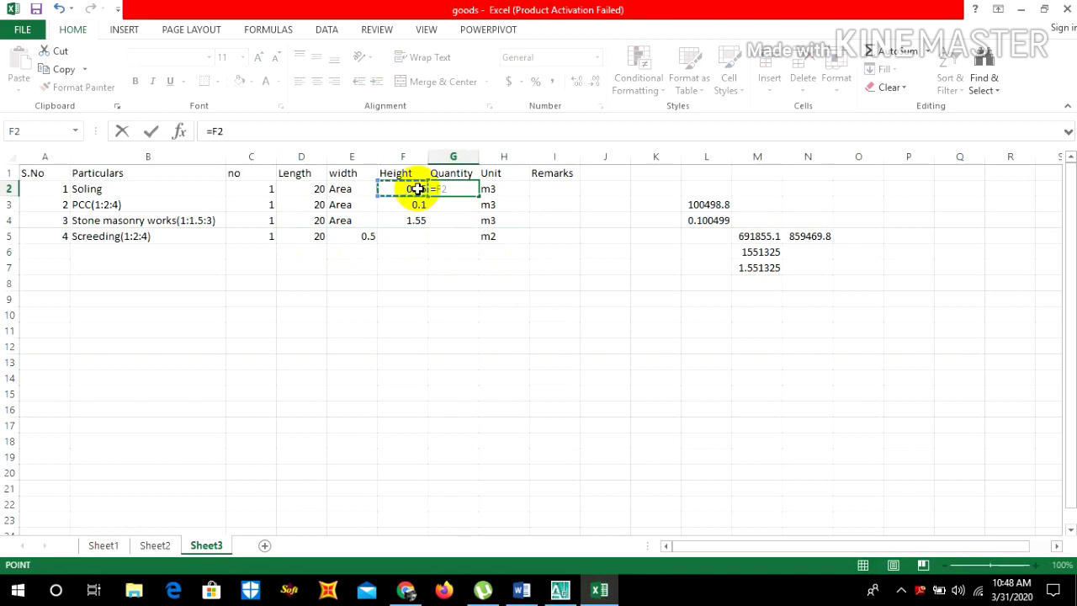
type("8")
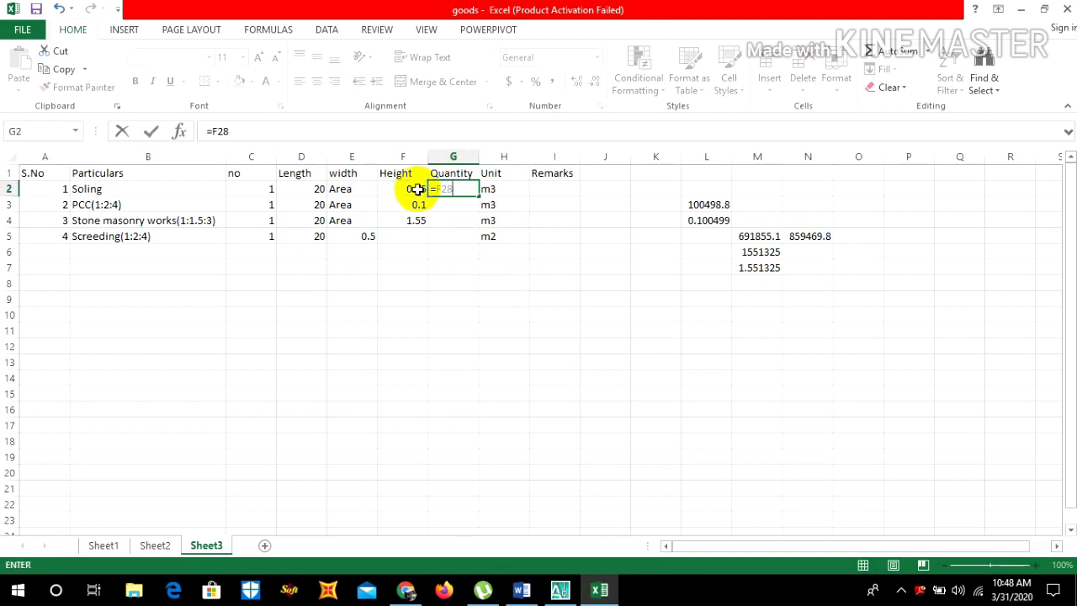
left_click(495, 297)
left_click(449, 188)
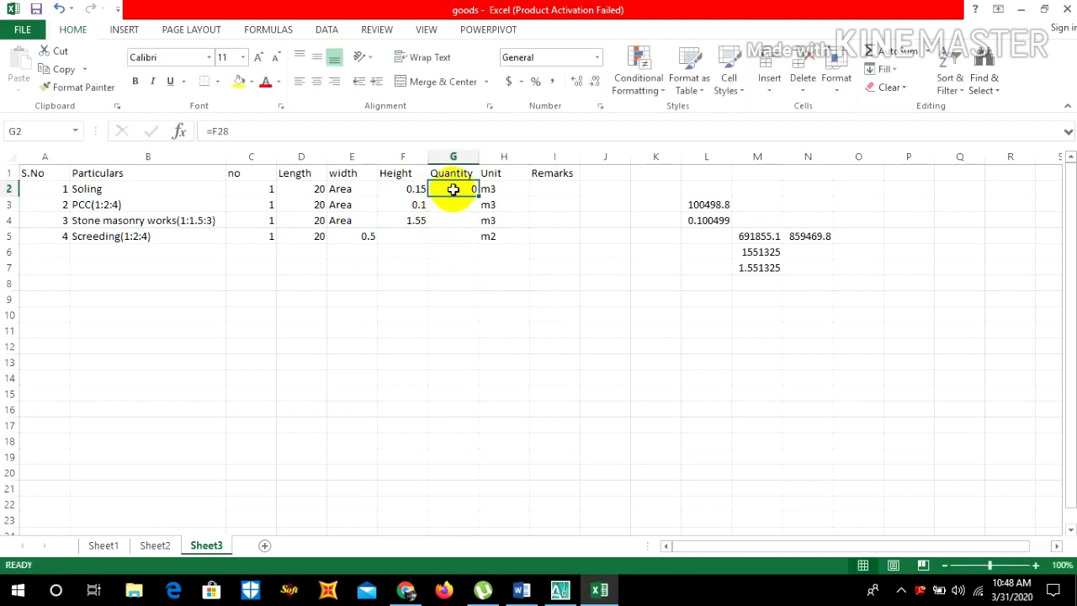
key("BackSpace")
left_click(414, 188)
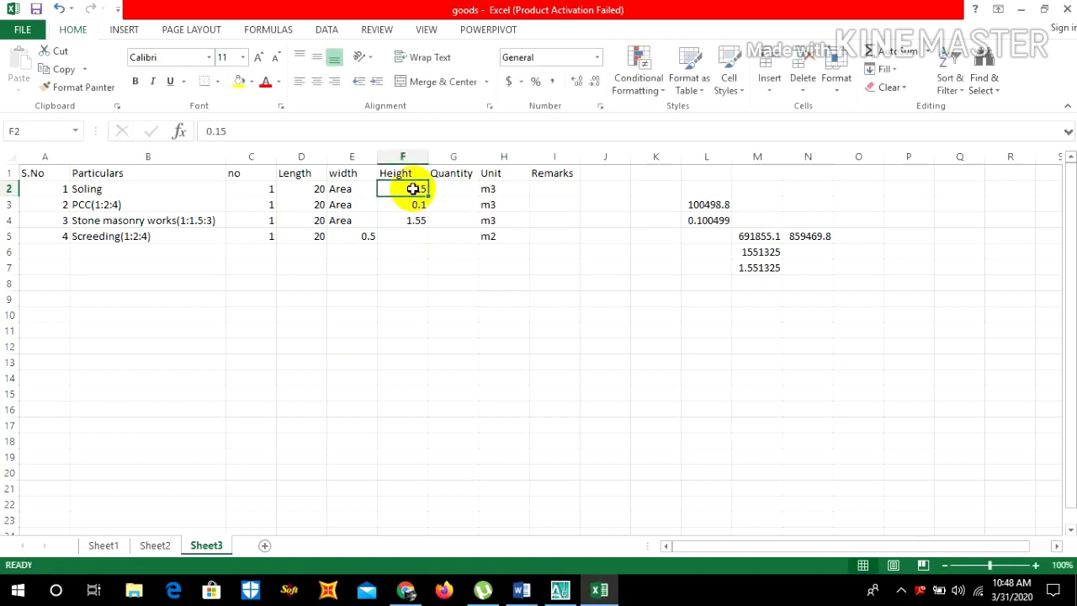
Compute the Soling quantity with =F2*D2*C2 (3) and fill it down to G4
left_click(445, 192)
type("=")
left_click(413, 188)
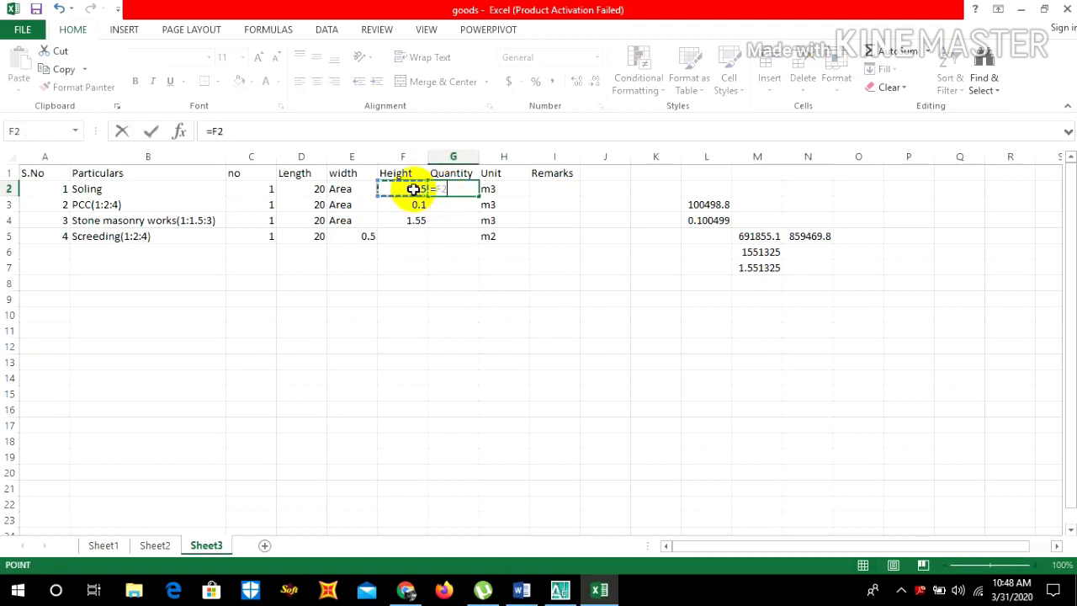
type("*")
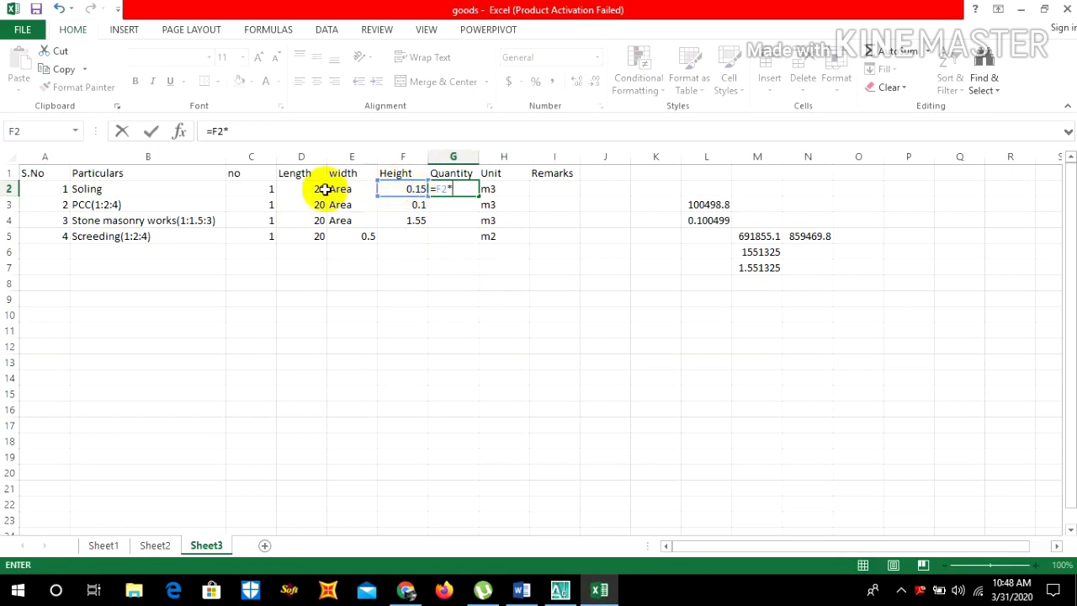
left_click(314, 189)
type("*")
left_click(263, 188)
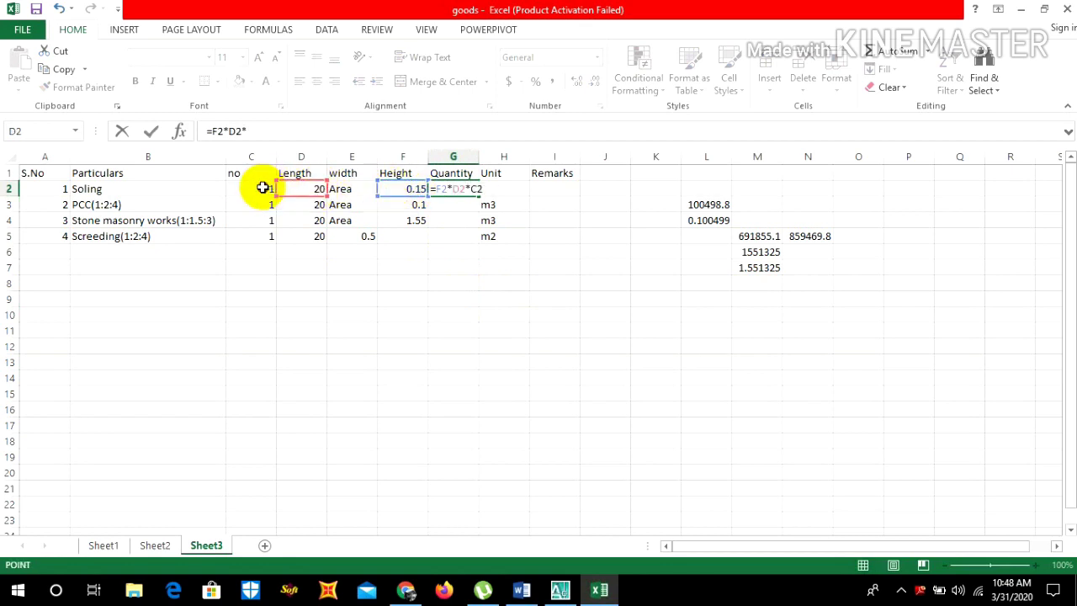
key("Return")
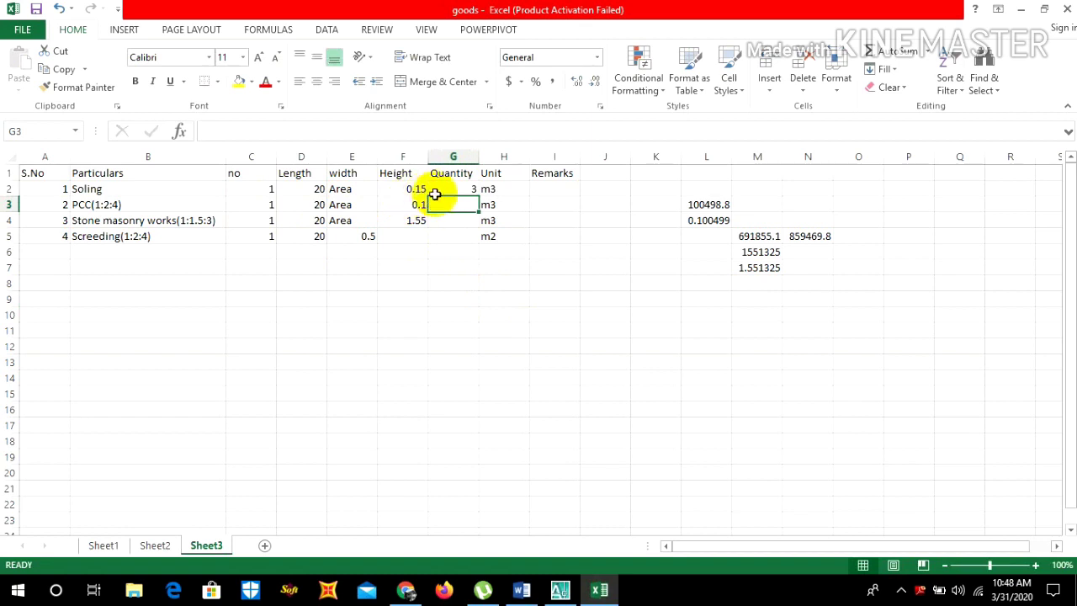
left_click(459, 190)
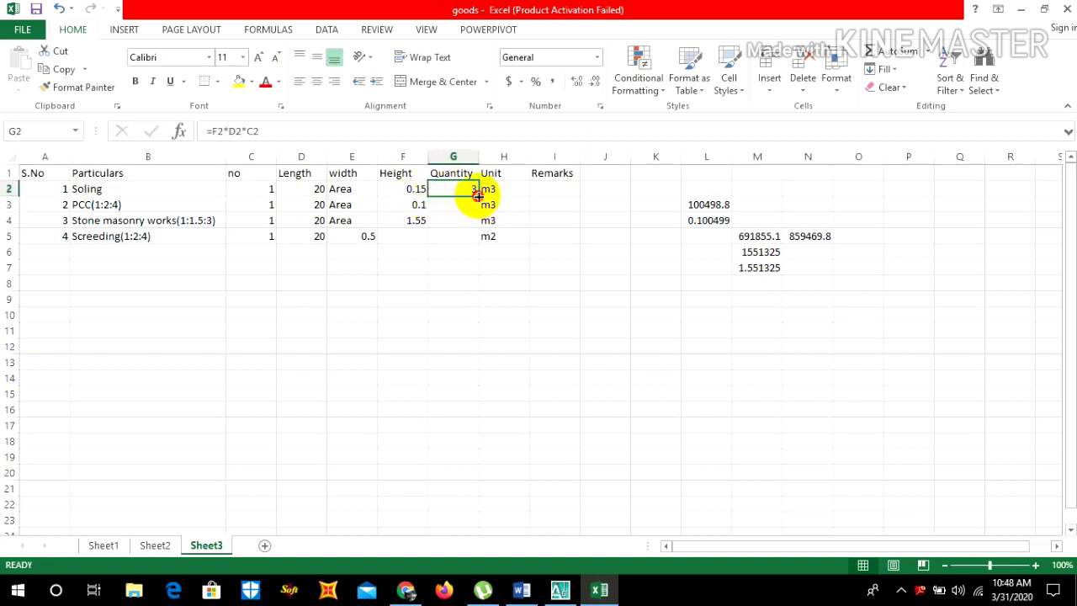
left_click_drag(478, 195, 466, 225)
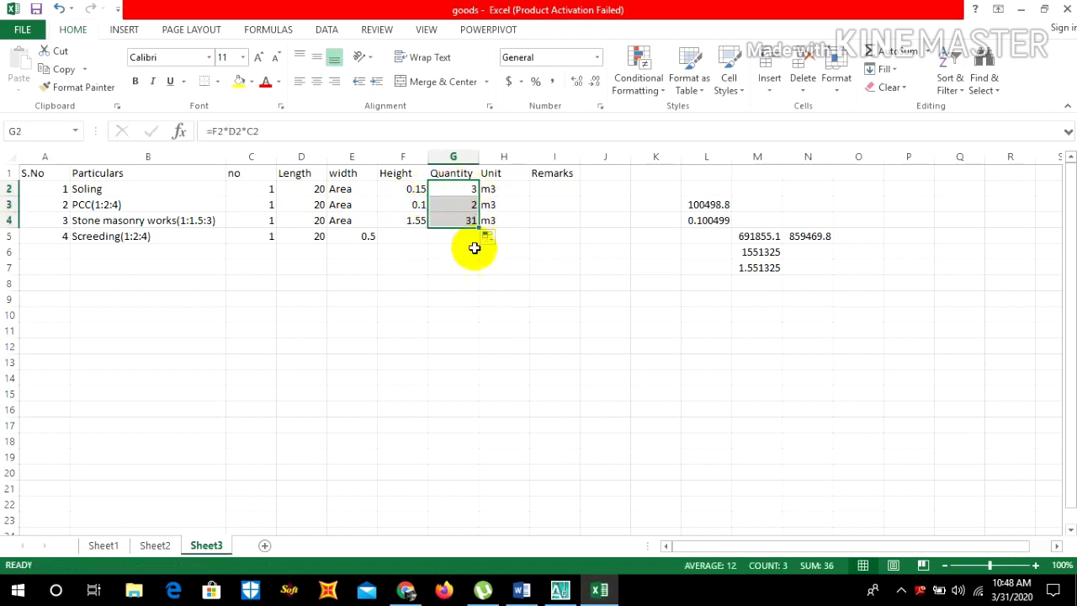
Compute the Screeding quantity in G5 with =E5*D5, giving 10 m2
left_click(457, 239)
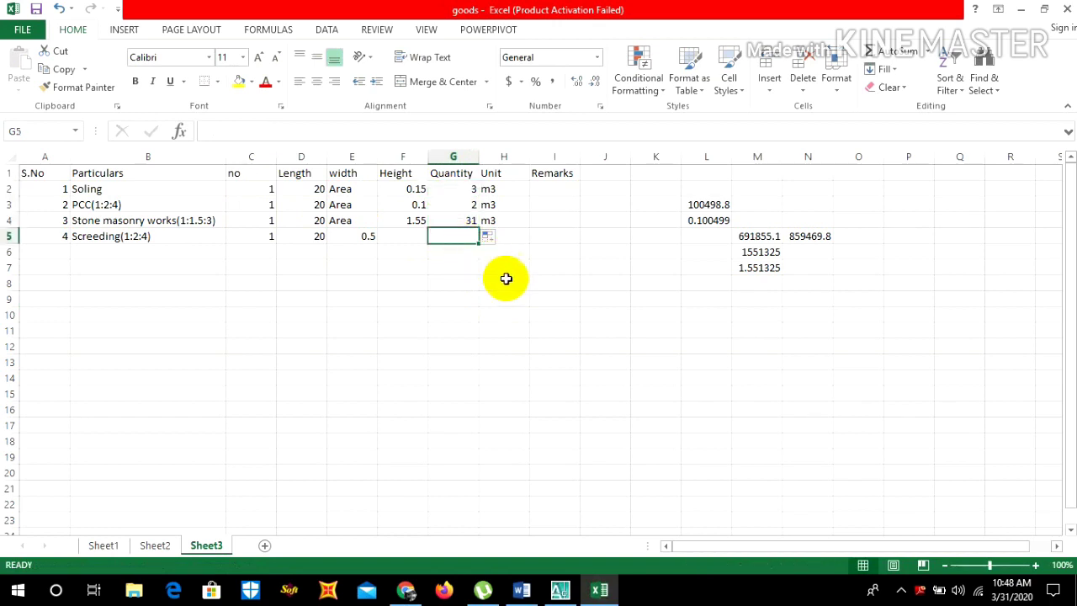
type("=")
left_click(364, 235)
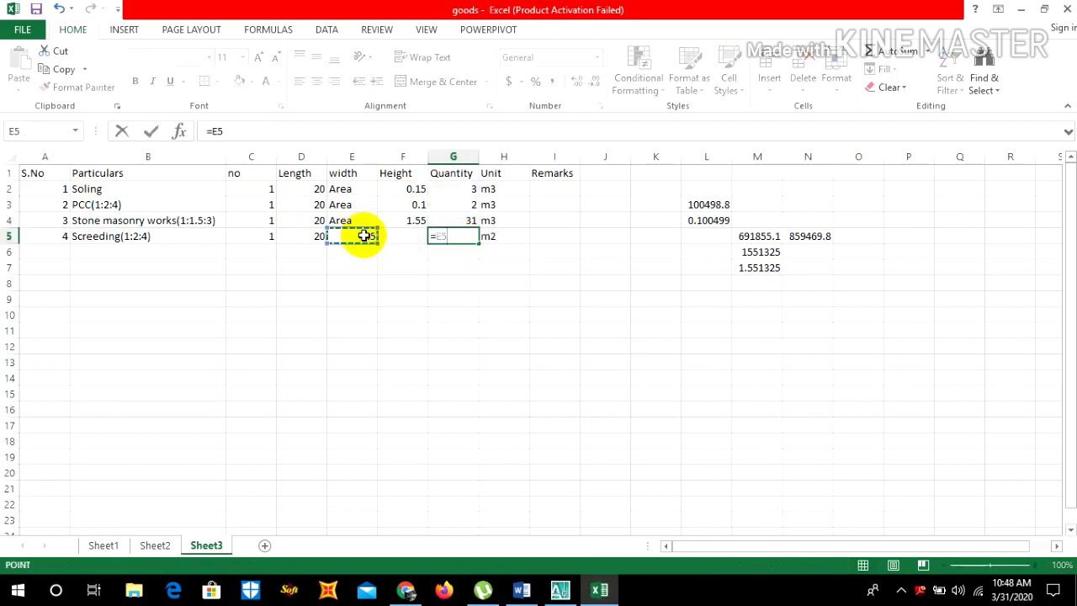
type("*")
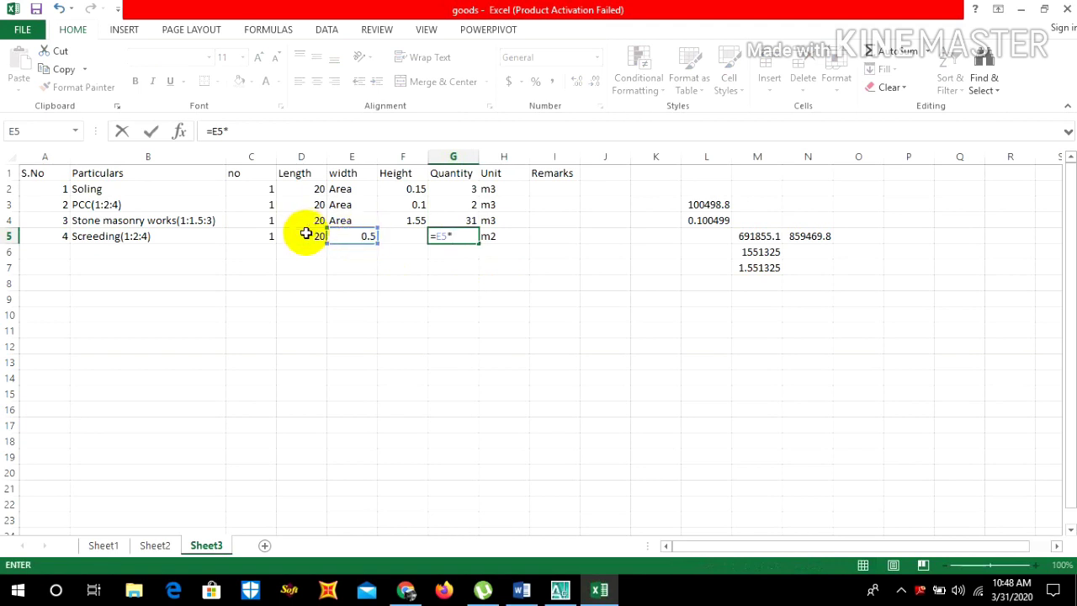
left_click(306, 236)
key("Return")
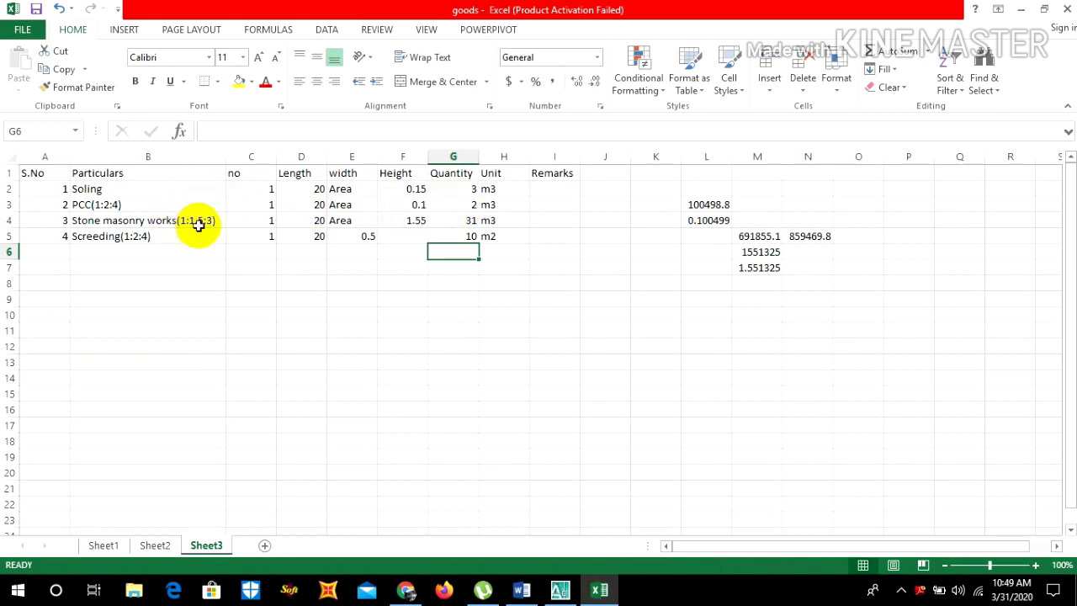
left_click(451, 238)
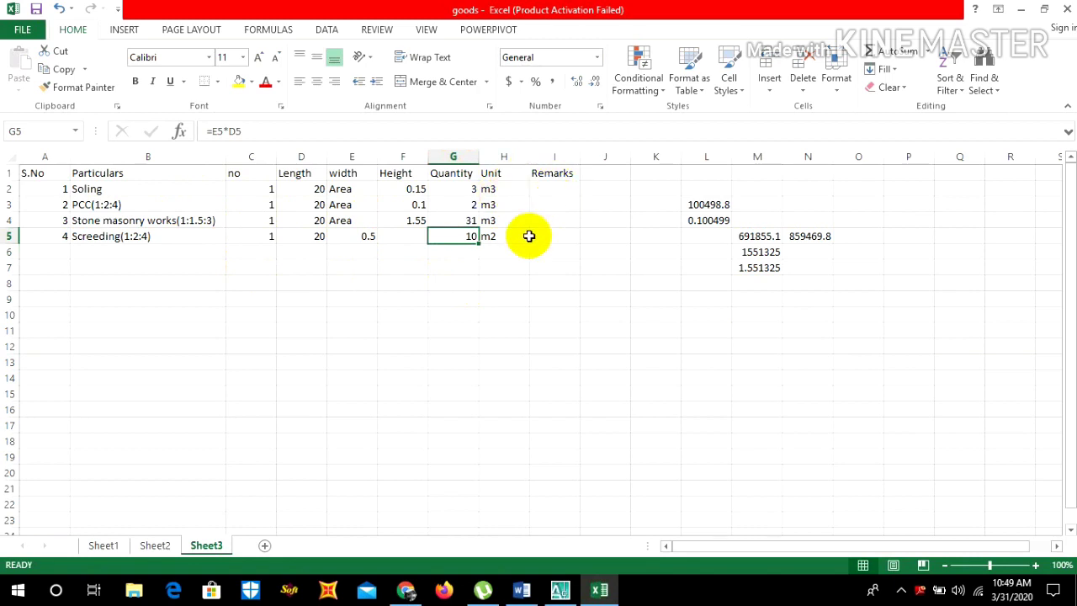
left_click(561, 589)
scroll(497, 354, "down", 5)
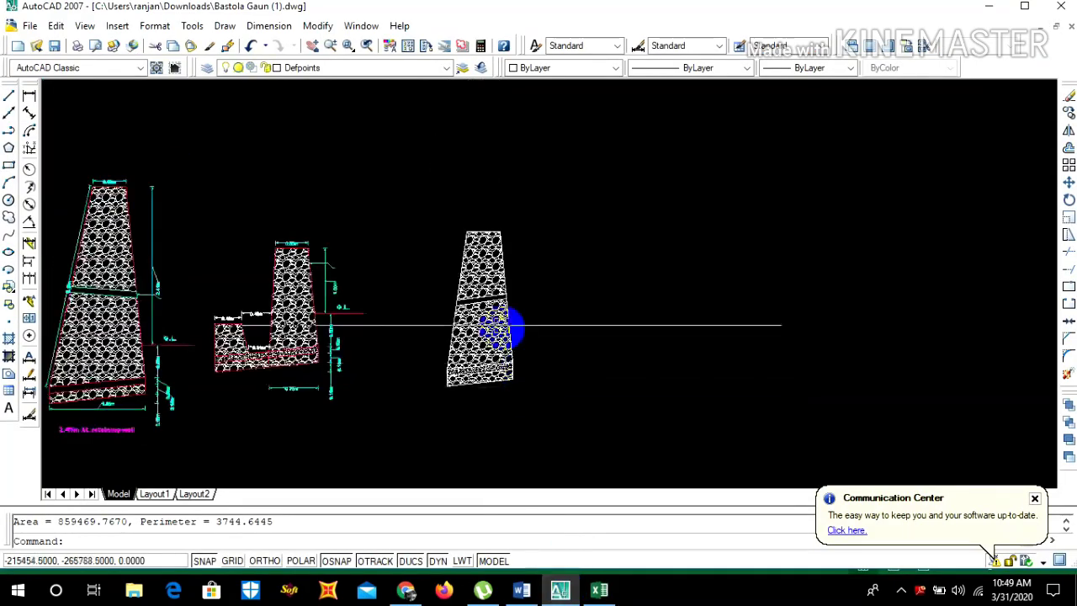
scroll(510, 303, "up", 6)
scroll(496, 260, "down", 5)
scroll(517, 245, "up", 4)
scroll(522, 246, "down", 3)
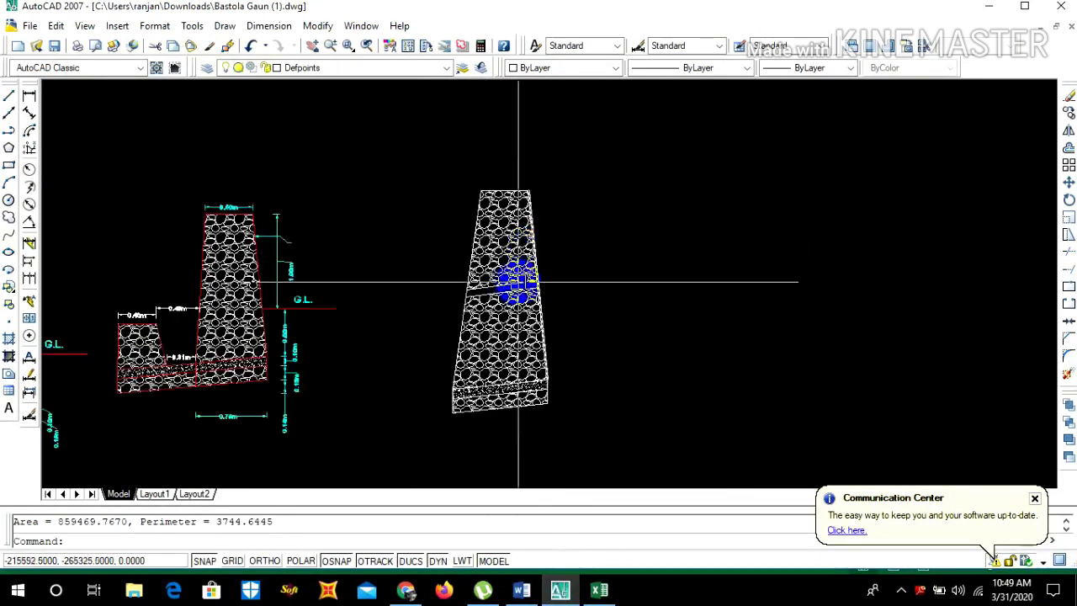
scroll(511, 281, "up", 4)
scroll(483, 306, "up", 3)
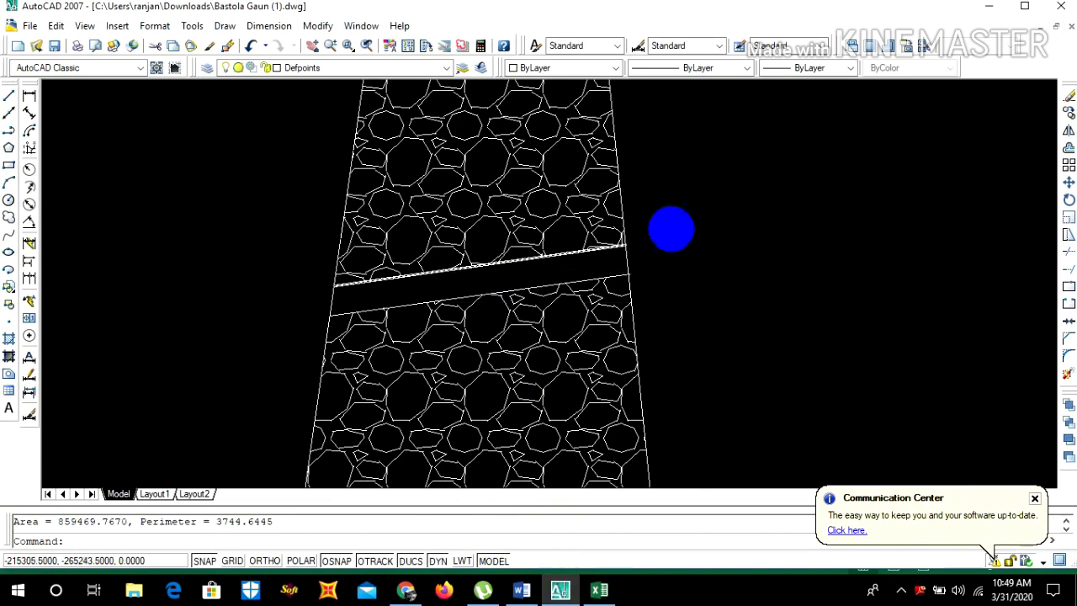
scroll(471, 291, "down", 2)
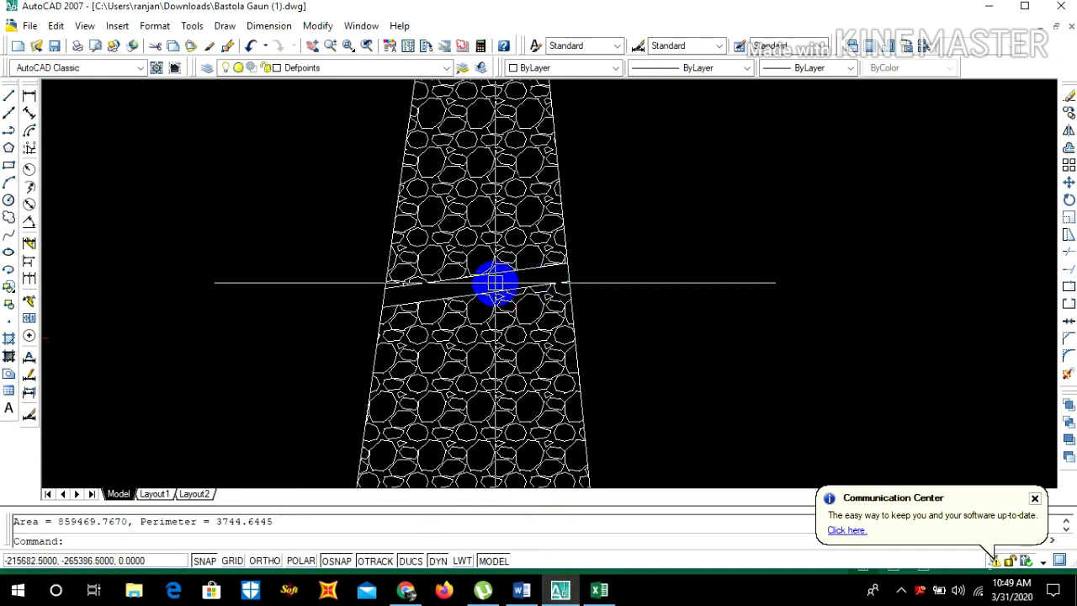
scroll(485, 286, "down", 2)
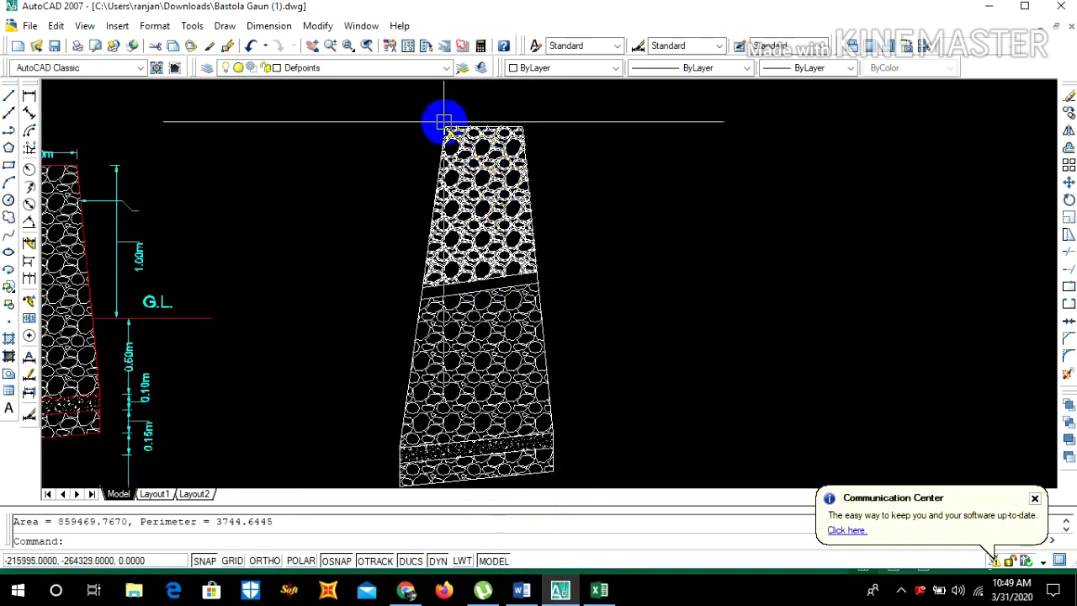
scroll(524, 183, "down", 2)
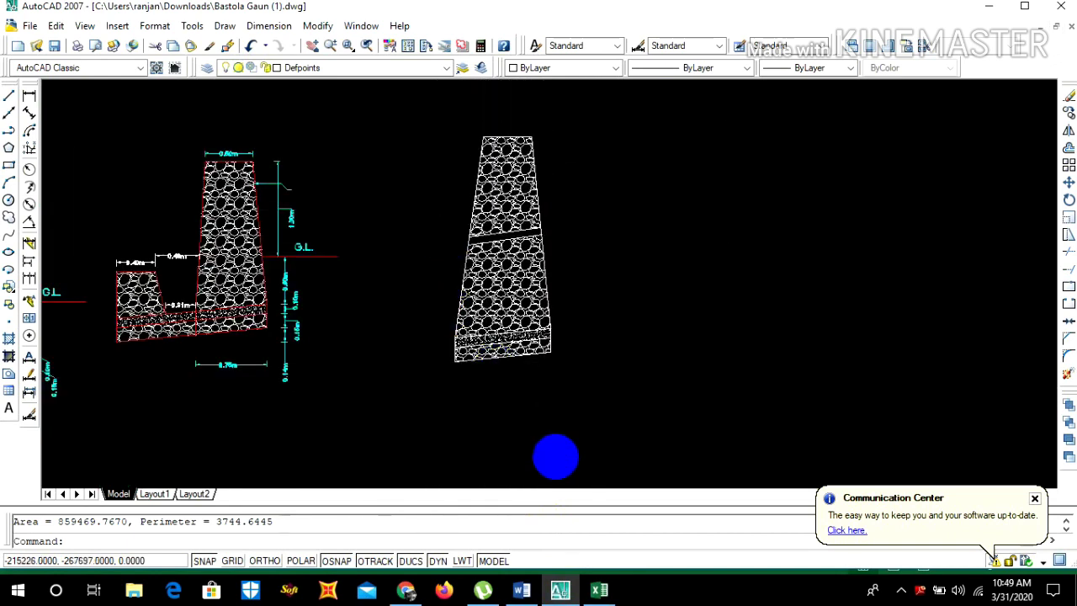